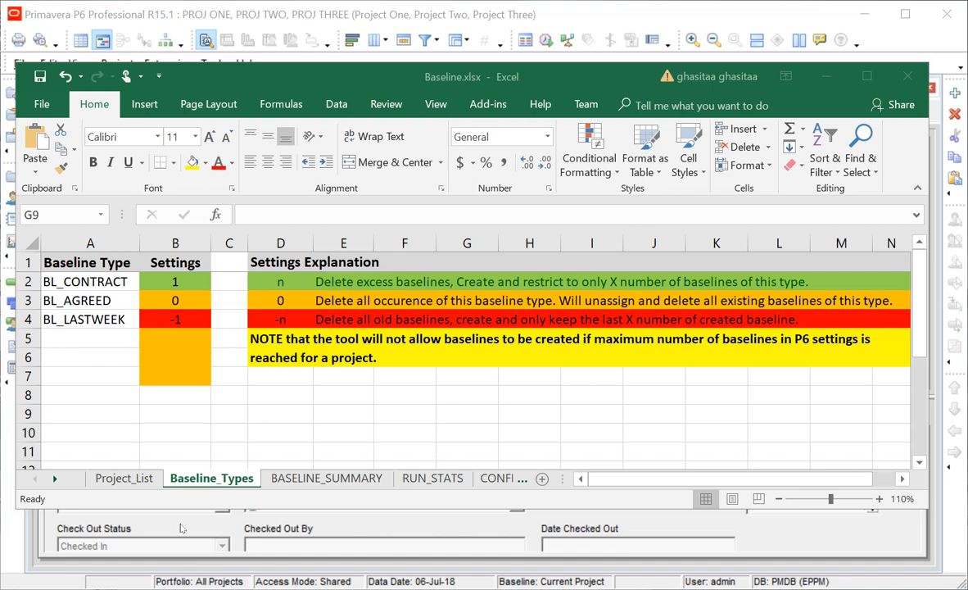
Switch from the Baseline.xlsx workbook to Primavera P6's Projects window.
{"action": "key", "text": "alt+Tab"}
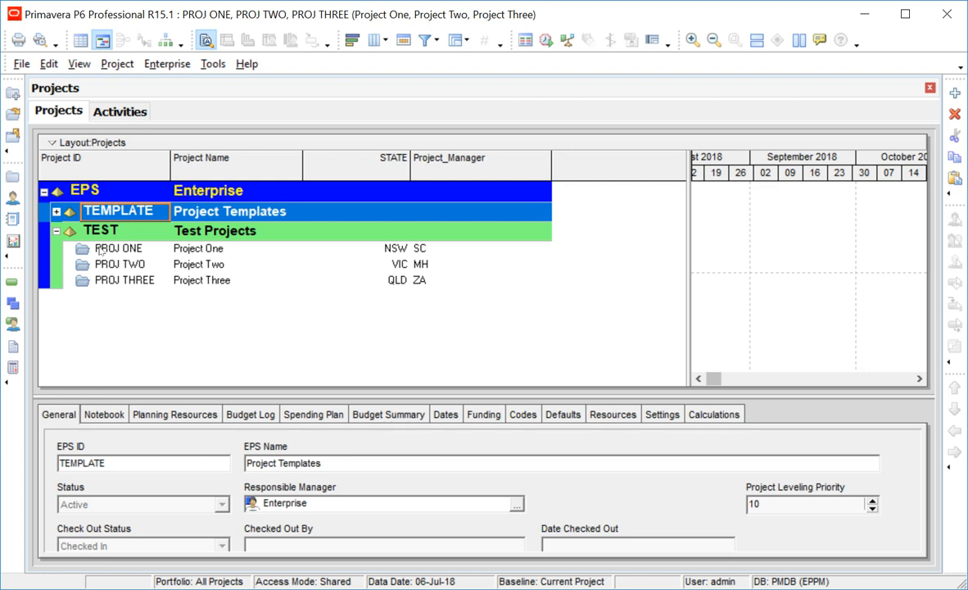
Review the baselines kept for Projects One, Two and Three in Maintain Baselines, then return to Excel.
{"action": "left_click", "coordinate": [113, 65]}
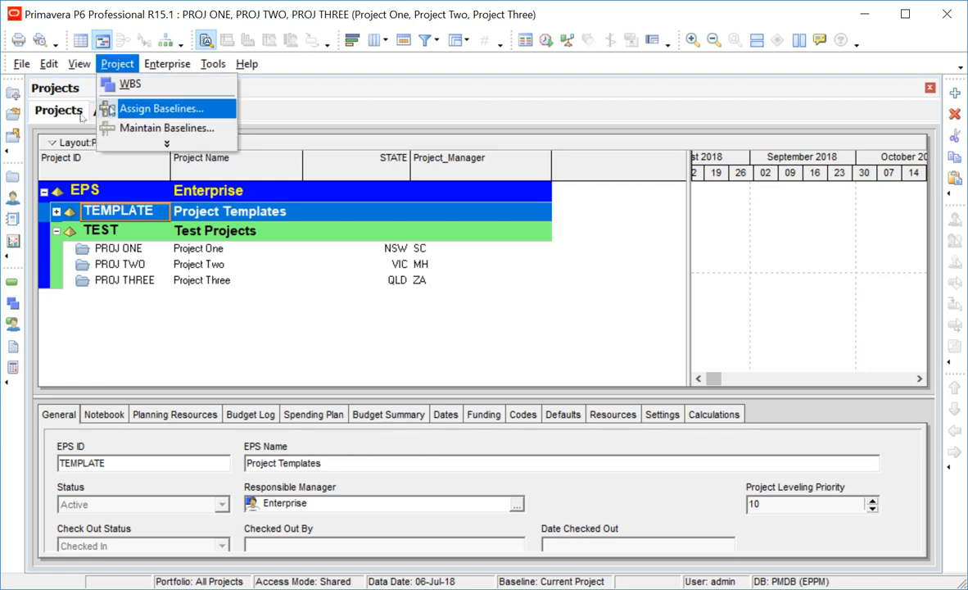
{"action": "left_click", "coordinate": [151, 129]}
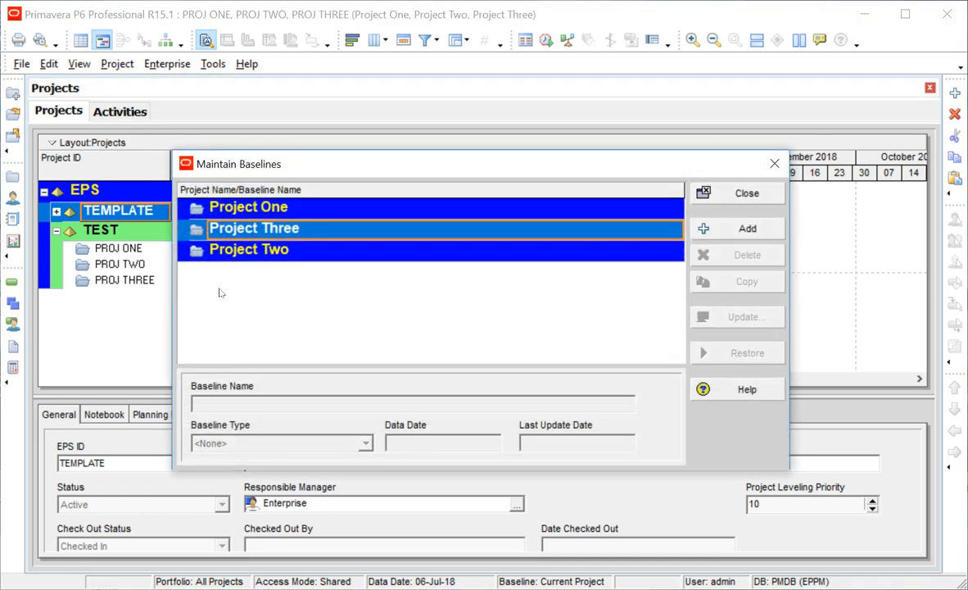
{"action": "left_click", "coordinate": [713, 194]}
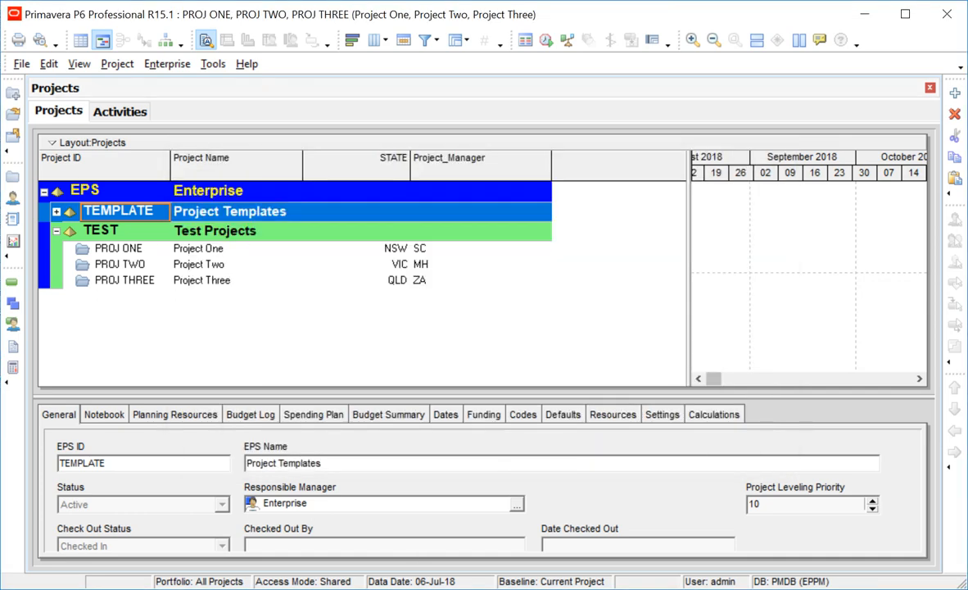
{"action": "key", "text": "alt+Tab"}
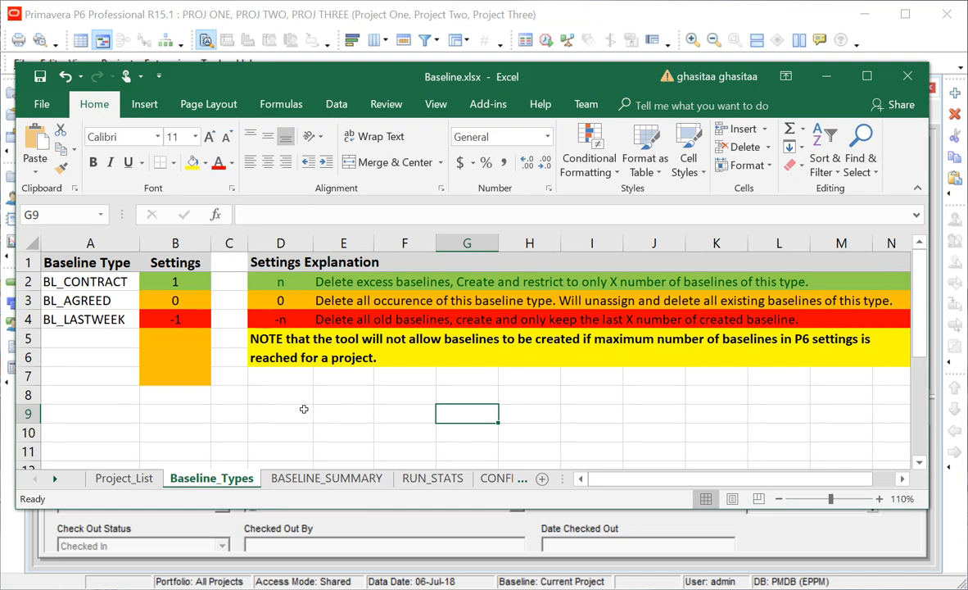
{"action": "left_click", "coordinate": [97, 478]}
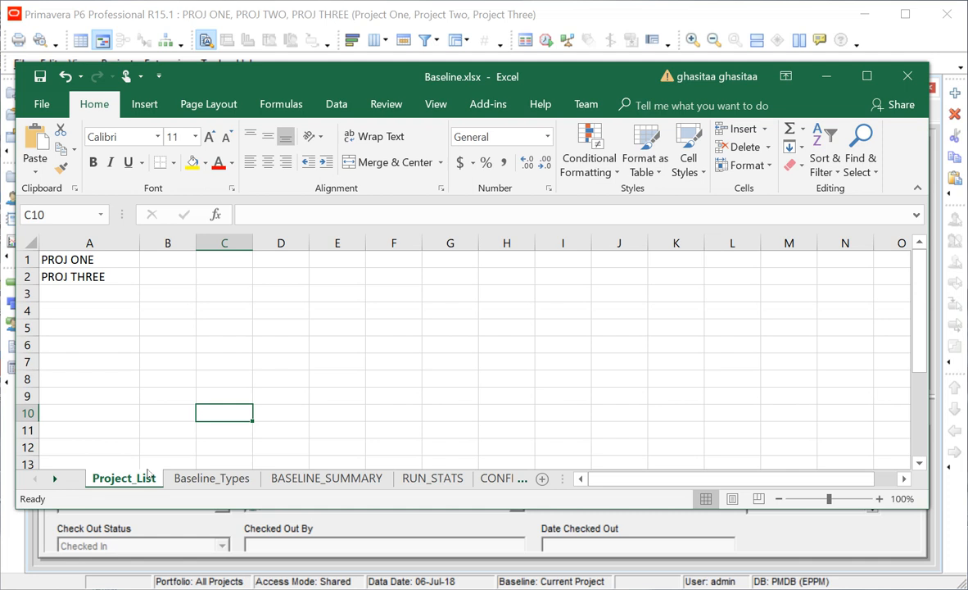
{"action": "left_click", "coordinate": [212, 477]}
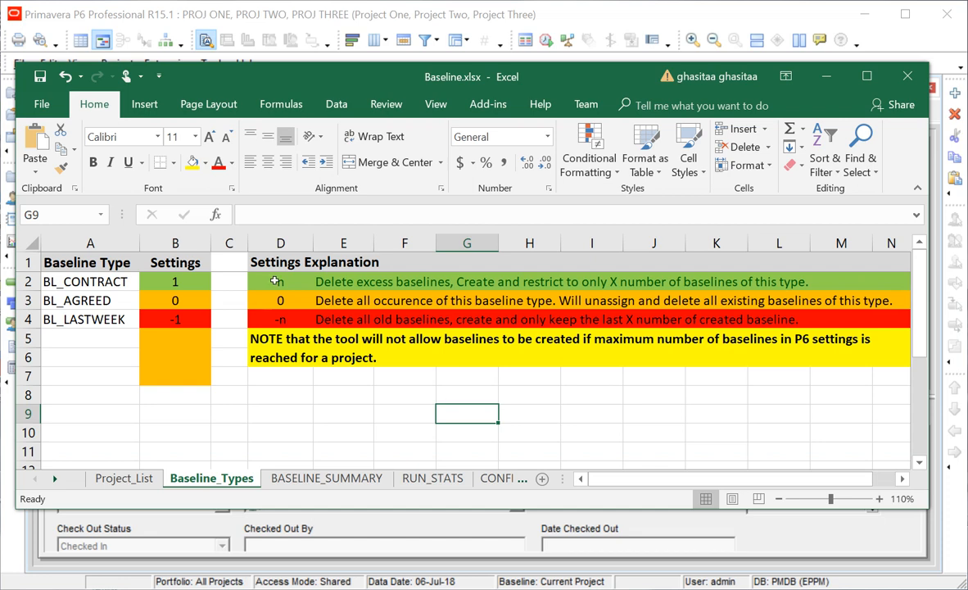
{"action": "left_click", "coordinate": [174, 281]}
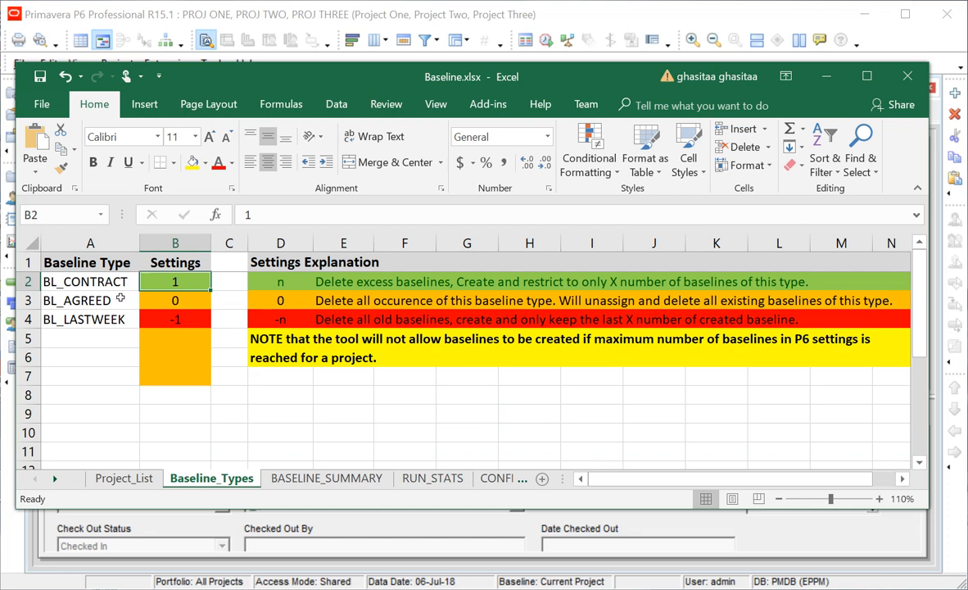
{"action": "key", "text": "Down"}
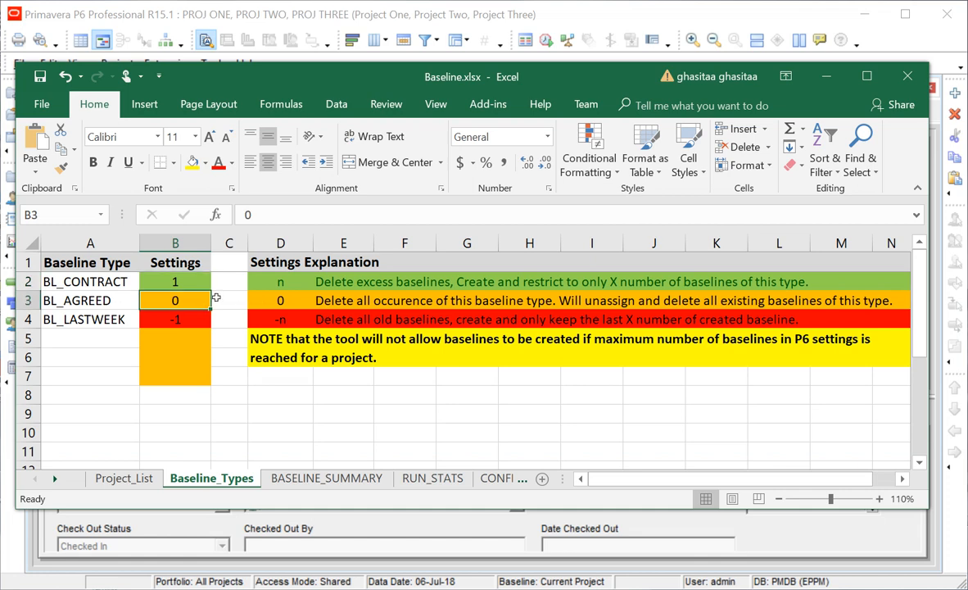
{"action": "left_click", "coordinate": [56, 298]}
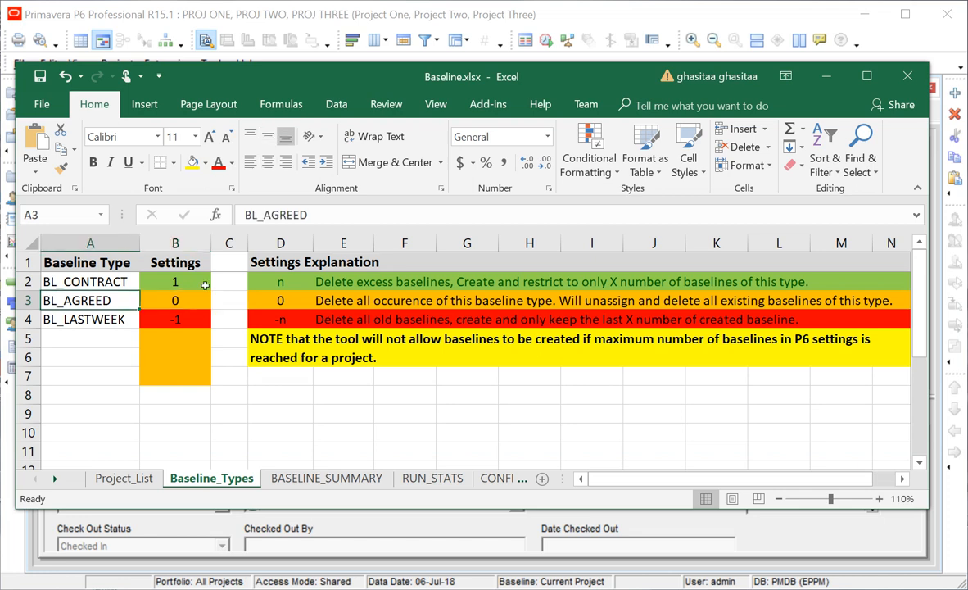
{"action": "key", "text": "Right"}
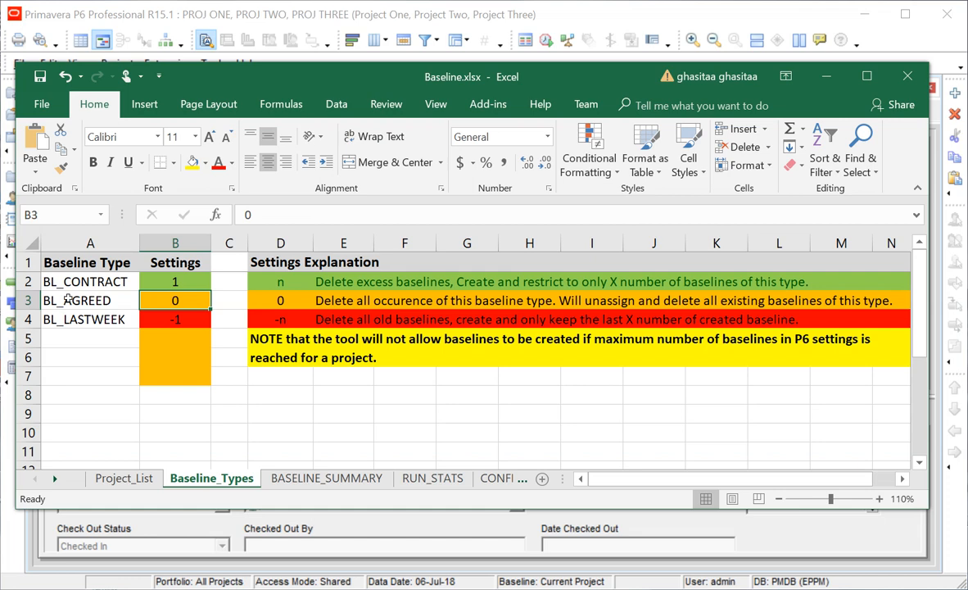
{"action": "left_click", "coordinate": [69, 300]}
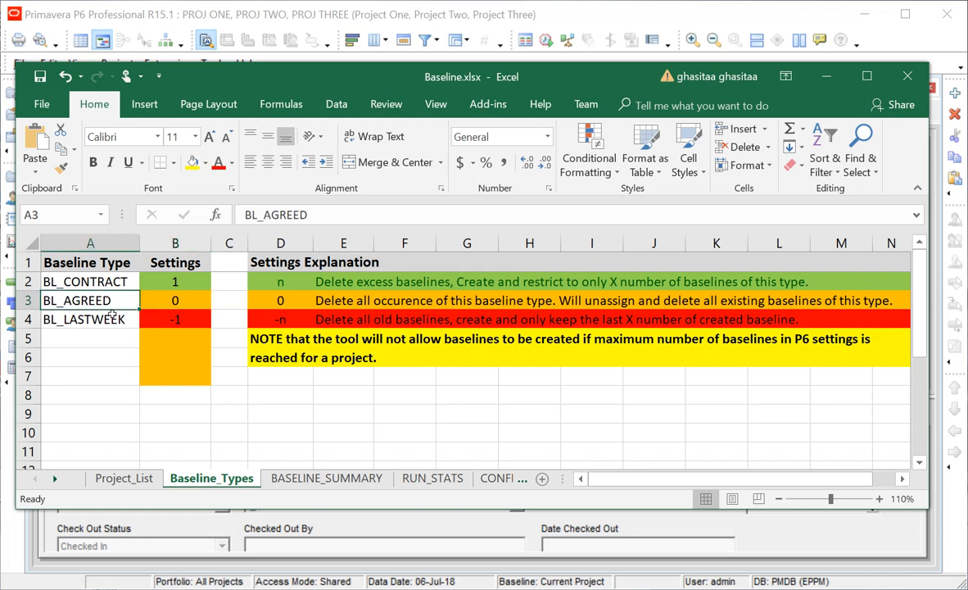
{"action": "left_click", "coordinate": [188, 316]}
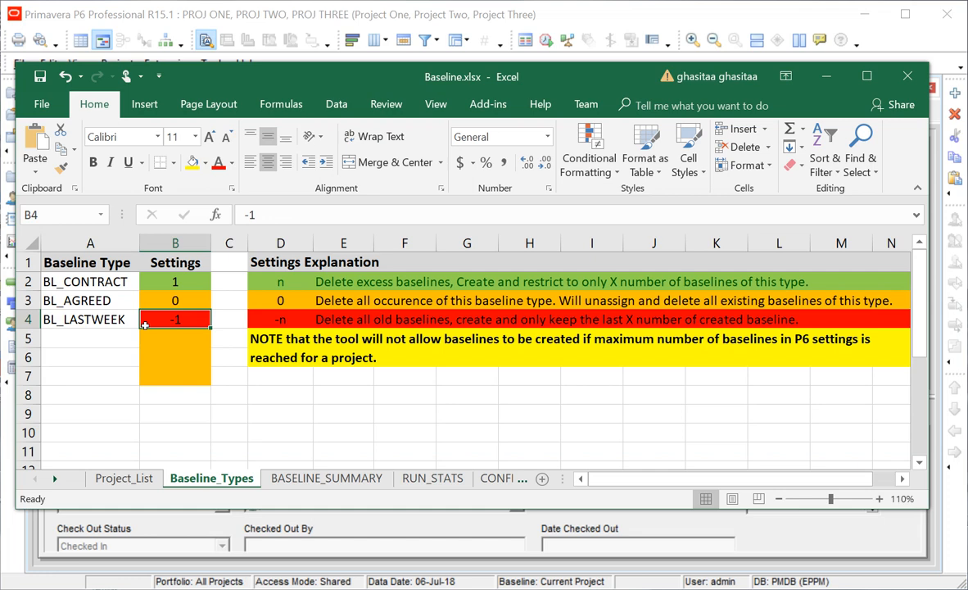
{"action": "key", "text": "Left"}
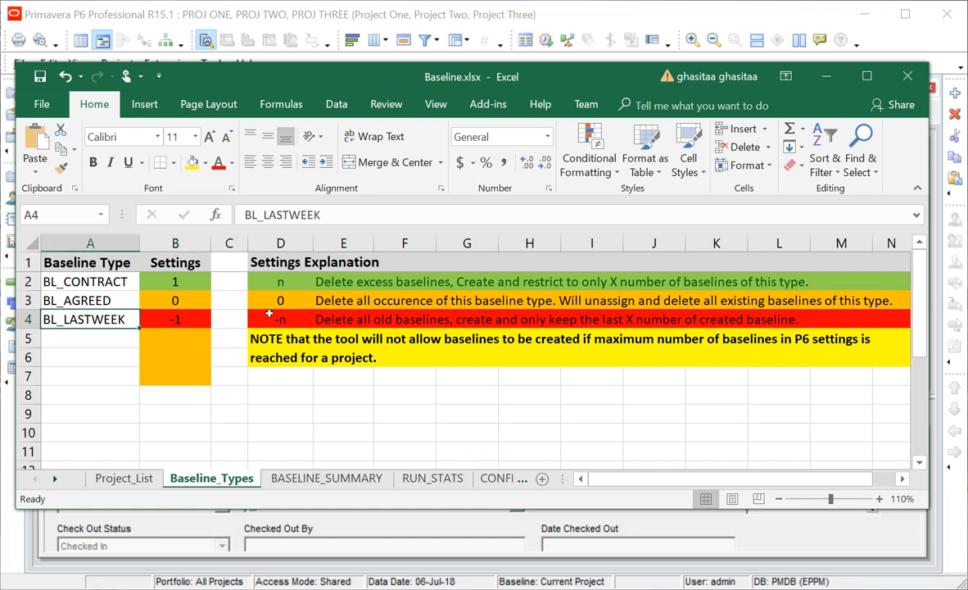
{"action": "left_click", "coordinate": [144, 318]}
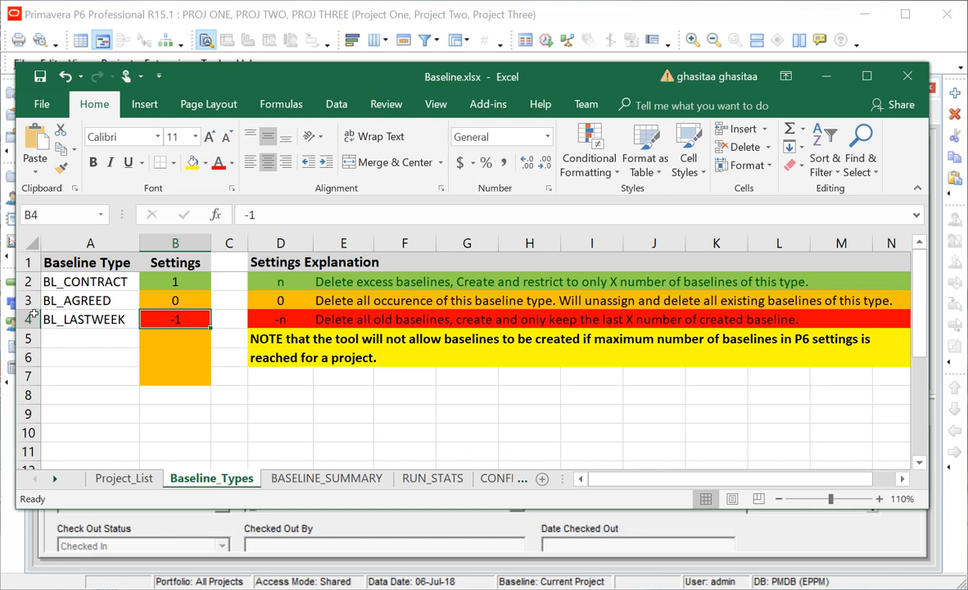
{"action": "key", "text": "Left"}
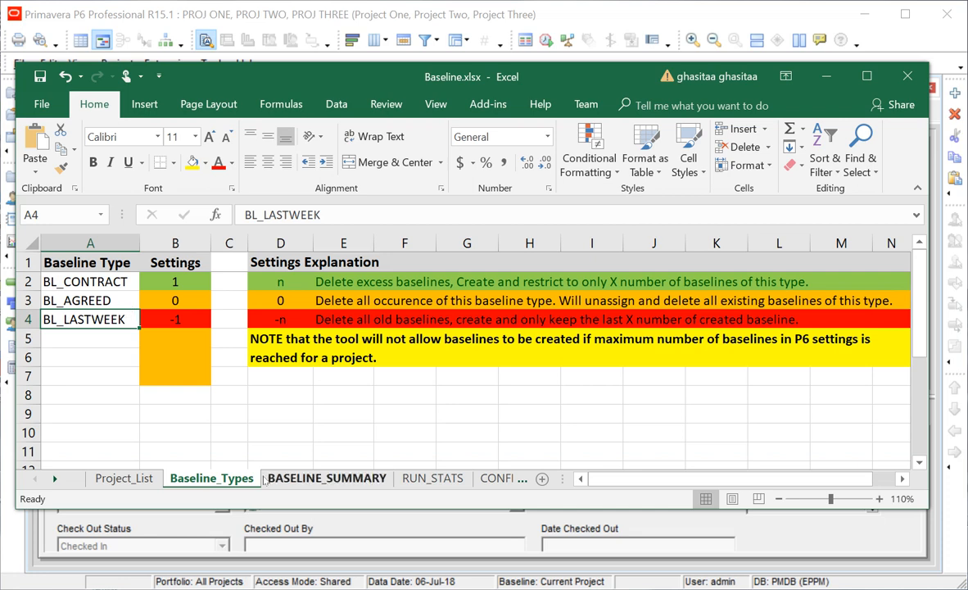
{"action": "left_click", "coordinate": [319, 478]}
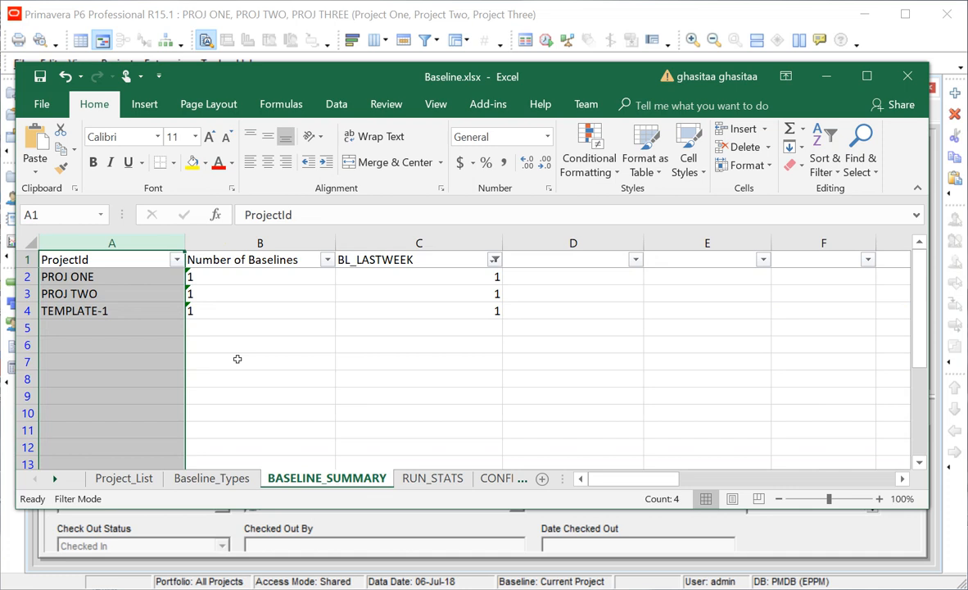
{"action": "left_click", "coordinate": [426, 479]}
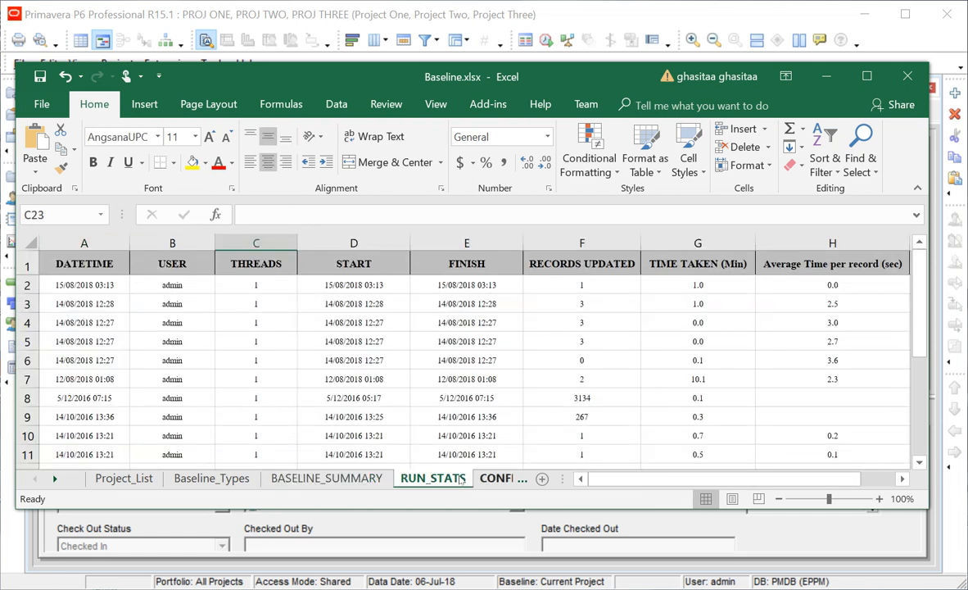
{"action": "left_click", "coordinate": [502, 478]}
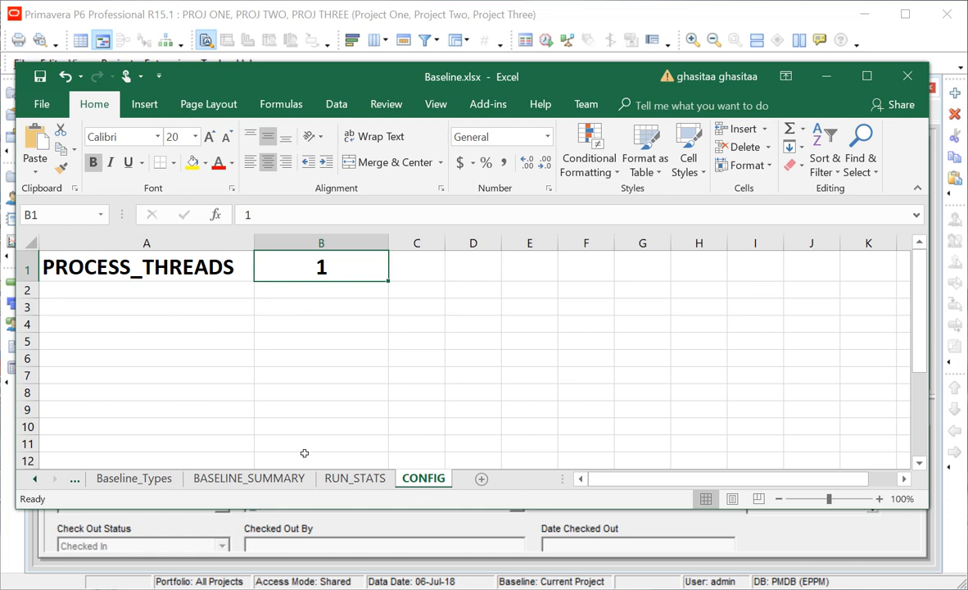
{"action": "left_click", "coordinate": [88, 478]}
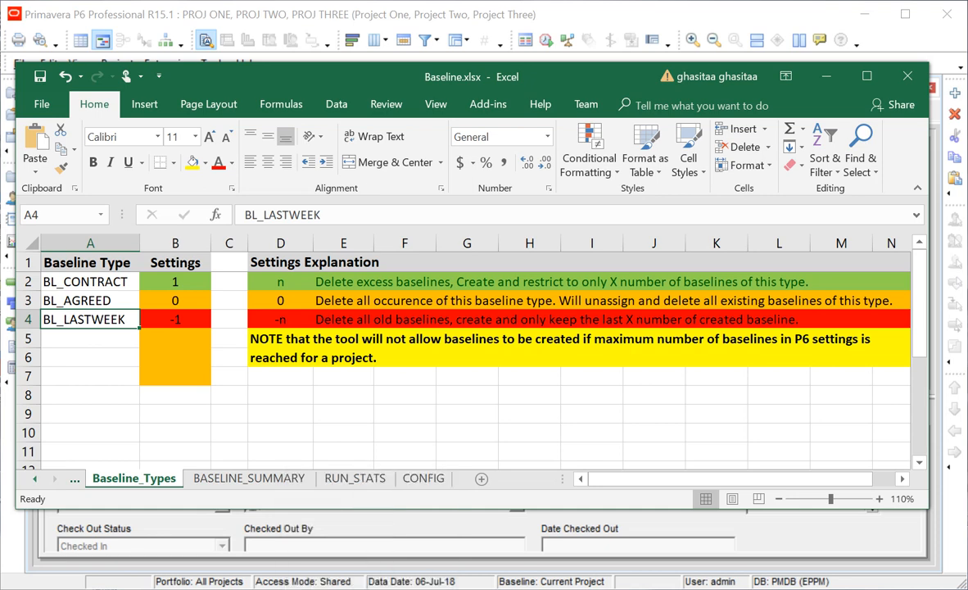
Show the Project_List sheet, then log Baseline Manager into pmdb with the account password.
{"action": "left_click", "coordinate": [76, 478]}
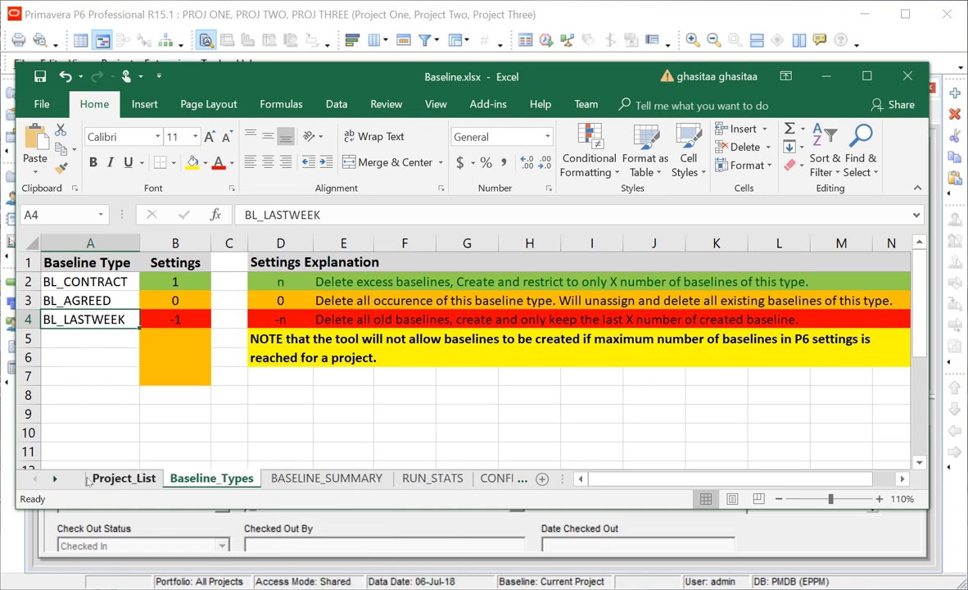
{"action": "left_click", "coordinate": [115, 478]}
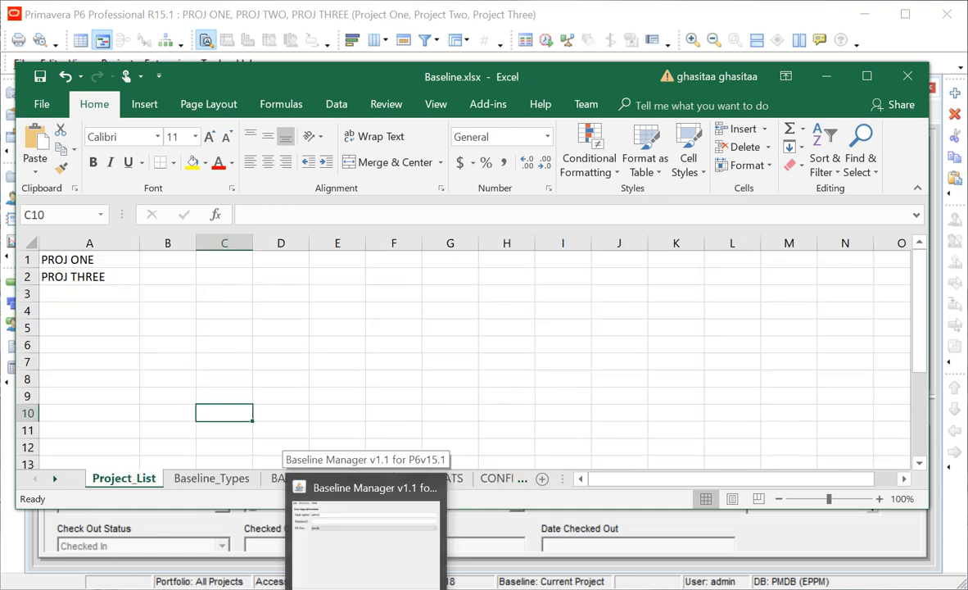
{"action": "left_click", "coordinate": [366, 589]}
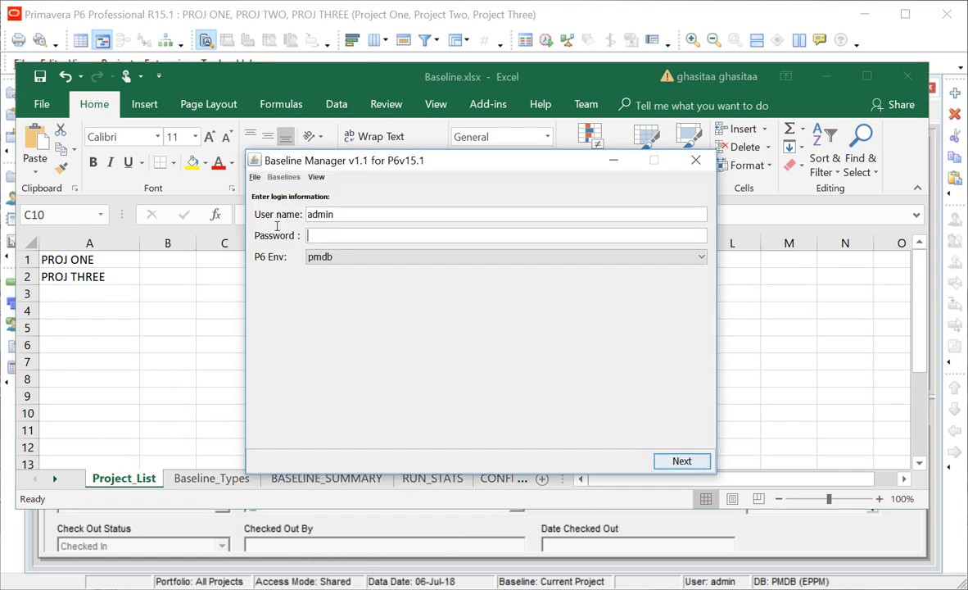
{"action": "type", "text": "admin"}
{"action": "left_click", "coordinate": [677, 460]}
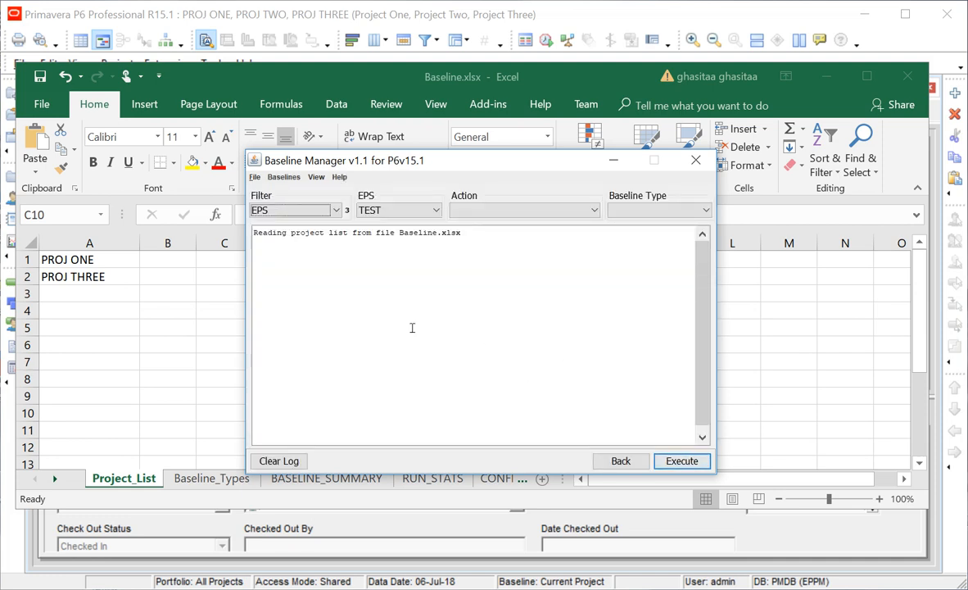
Filter Baseline Manager's projects by the STATE project code with value QLD.
{"action": "left_click", "coordinate": [298, 212]}
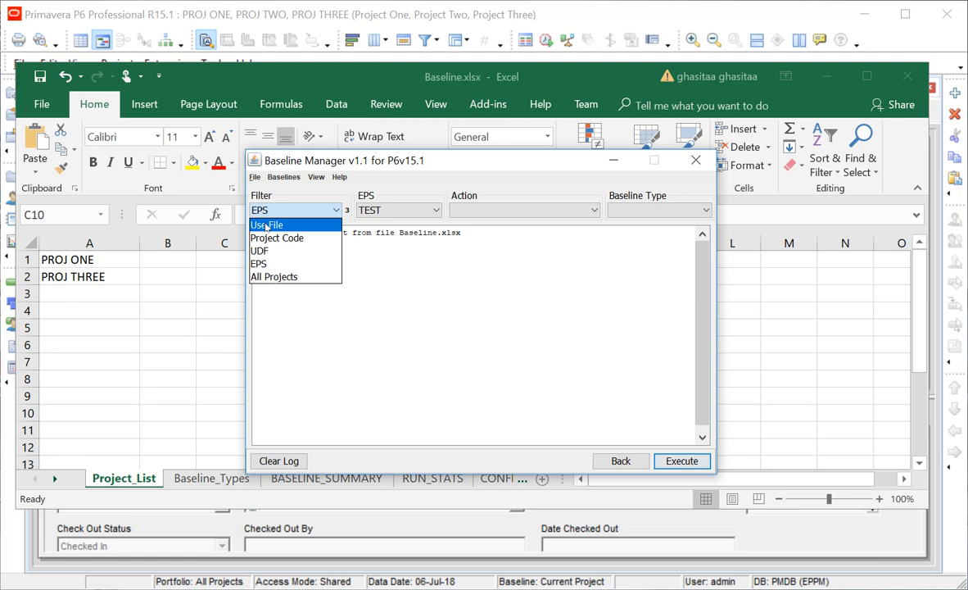
{"action": "left_click", "coordinate": [266, 225]}
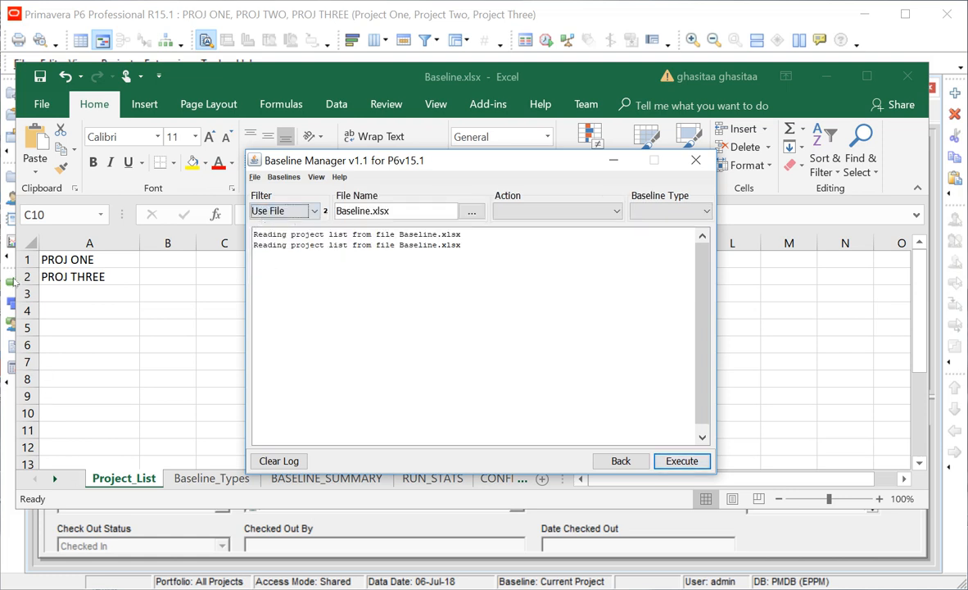
{"action": "left_click", "coordinate": [272, 212]}
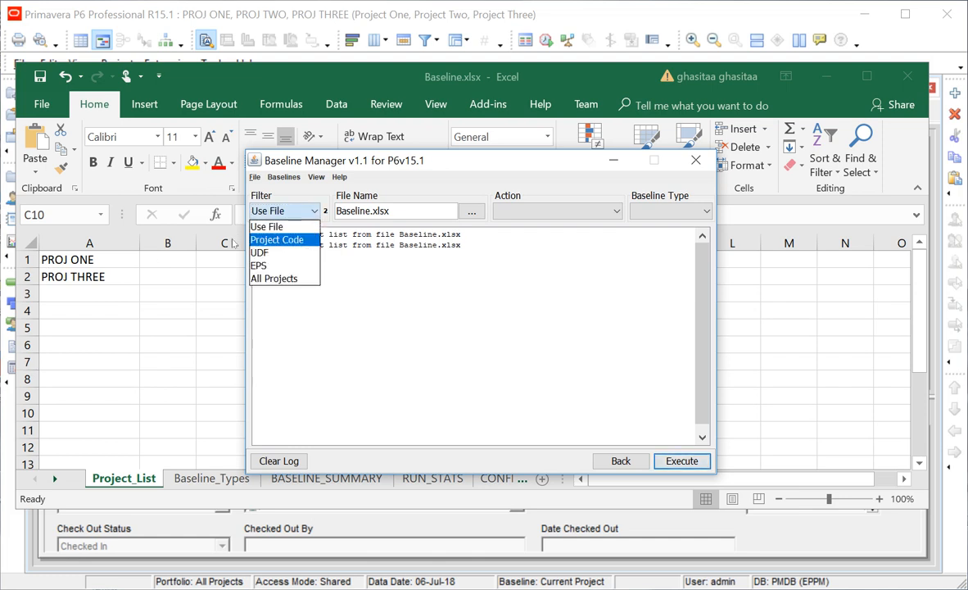
{"action": "left_click", "coordinate": [283, 239]}
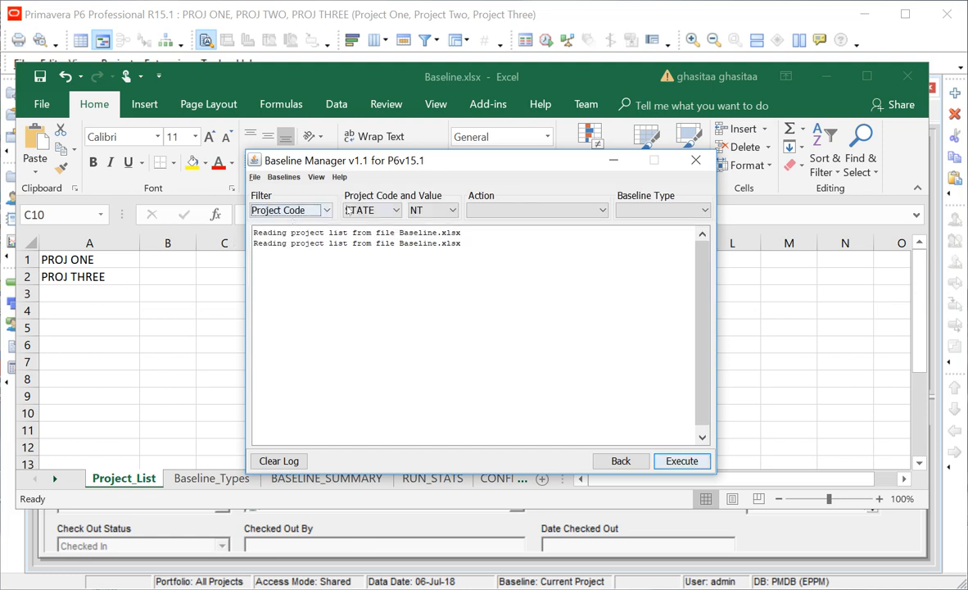
{"action": "left_click", "coordinate": [410, 210]}
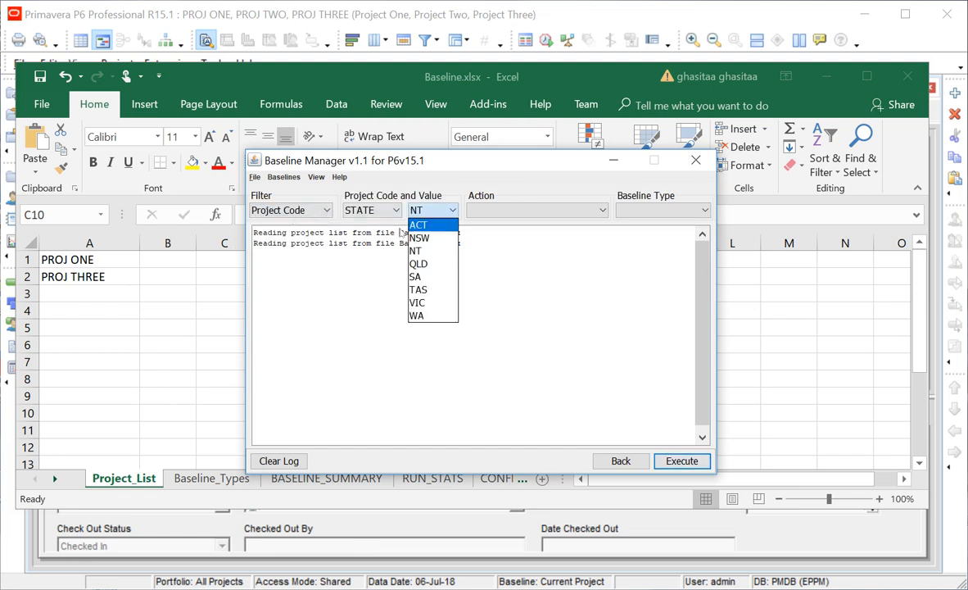
{"action": "left_click", "coordinate": [418, 224]}
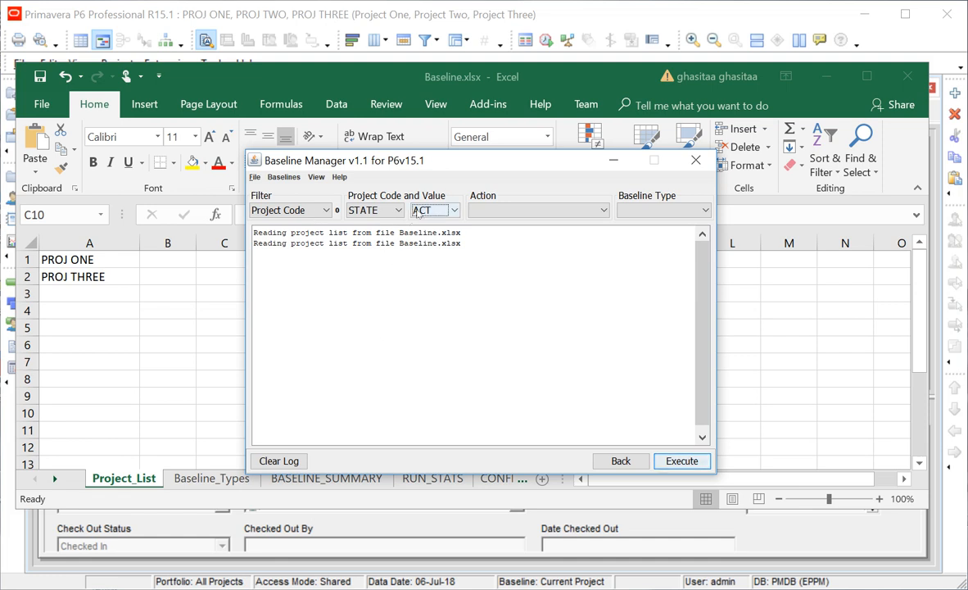
{"action": "key", "text": "Down"}
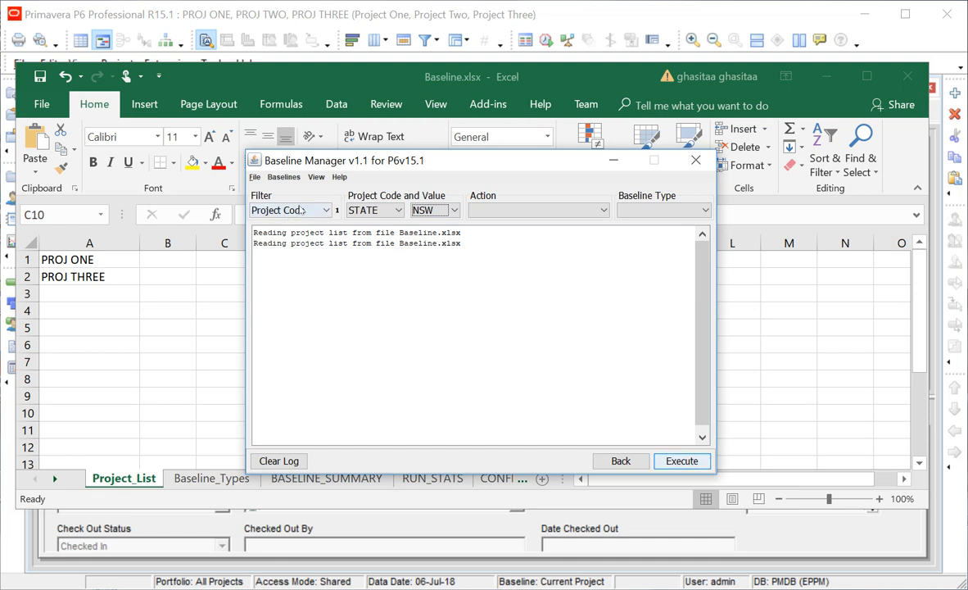
{"action": "left_click", "coordinate": [415, 210]}
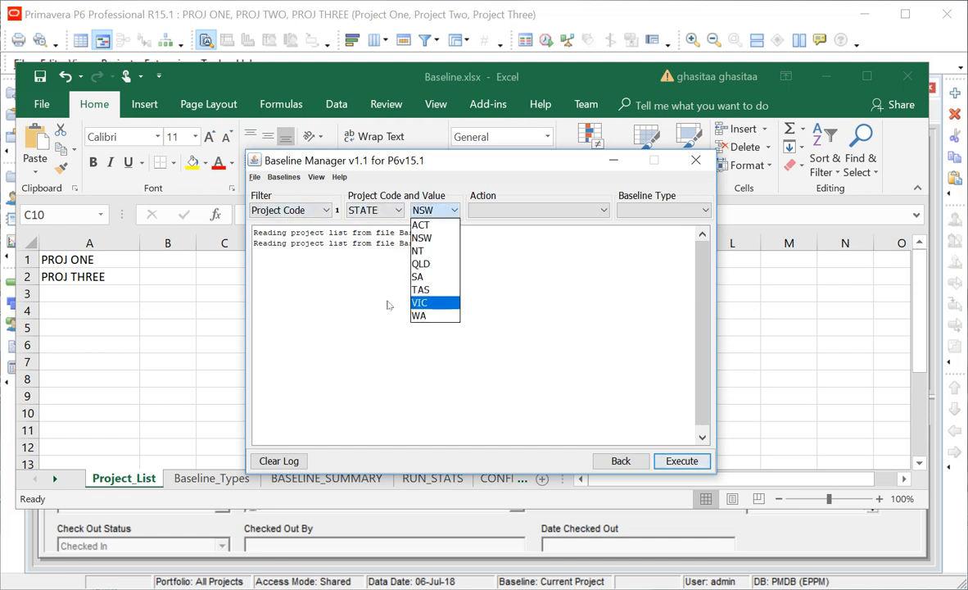
{"action": "left_click", "coordinate": [422, 264]}
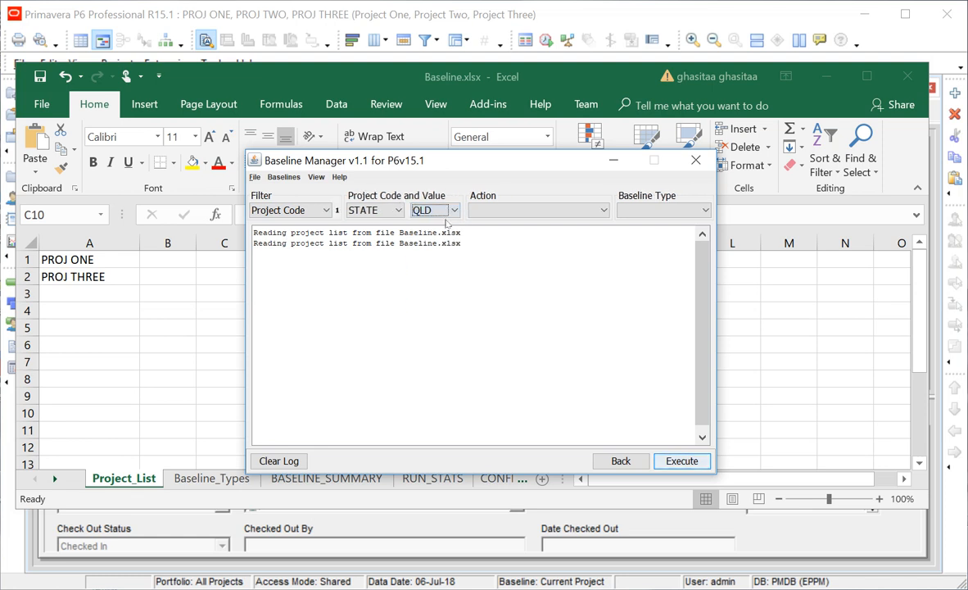
{"action": "left_click", "coordinate": [292, 210]}
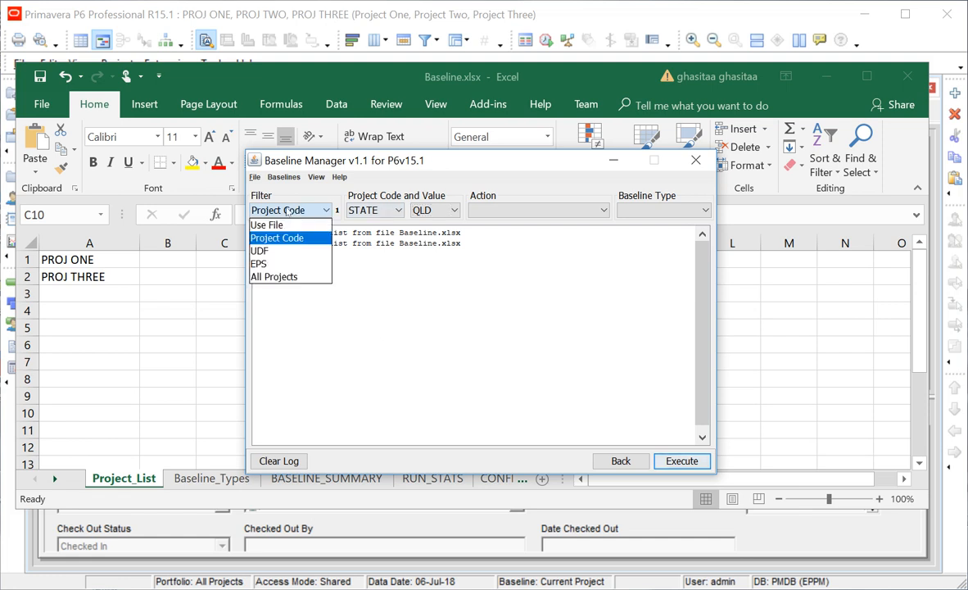
Try the user-defined field, EPS TEST and all-projects filter options.
{"action": "left_click", "coordinate": [259, 251]}
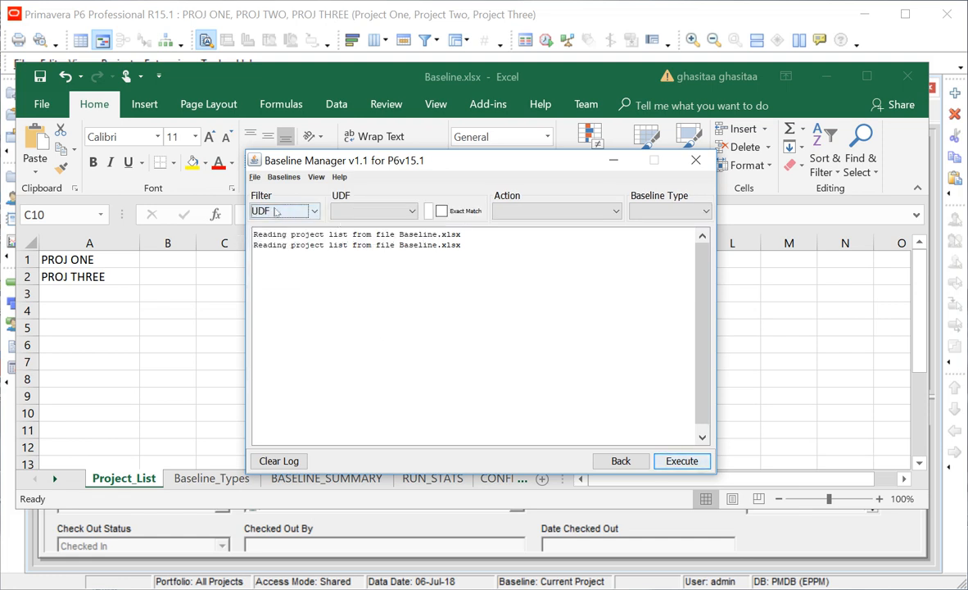
{"action": "left_click", "coordinate": [335, 211]}
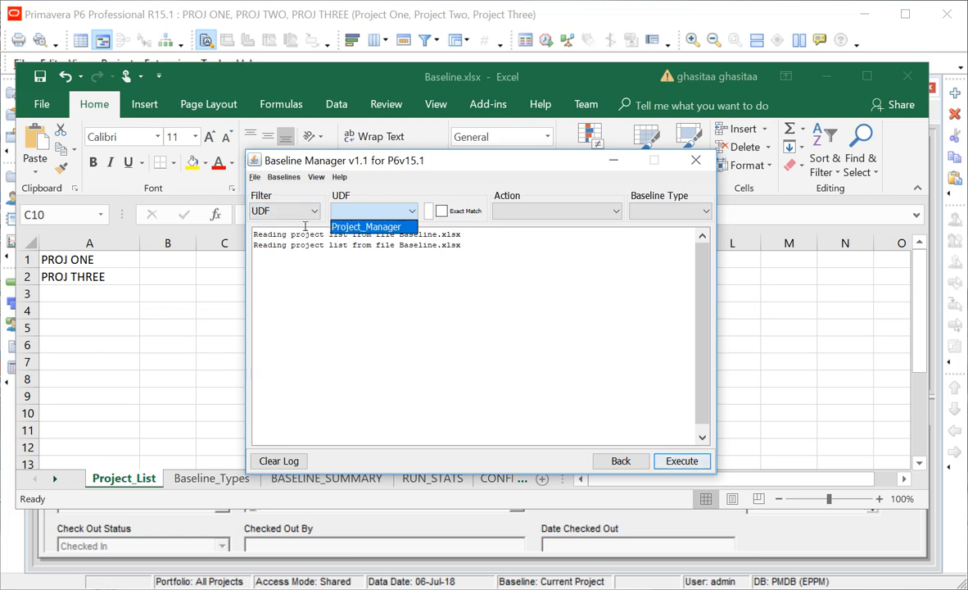
{"action": "left_click", "coordinate": [277, 212]}
{"action": "left_click", "coordinate": [260, 265]}
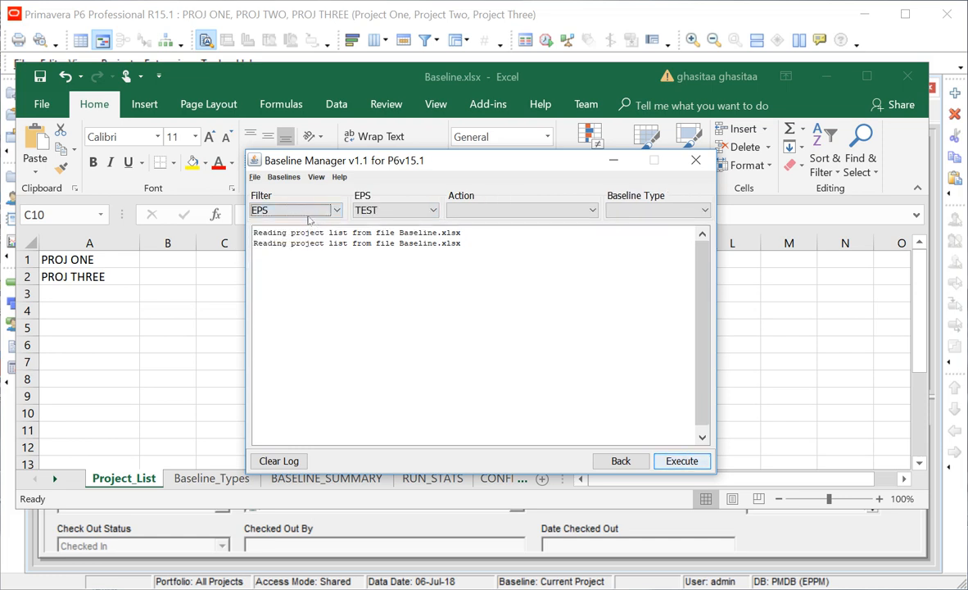
{"action": "left_click", "coordinate": [369, 210]}
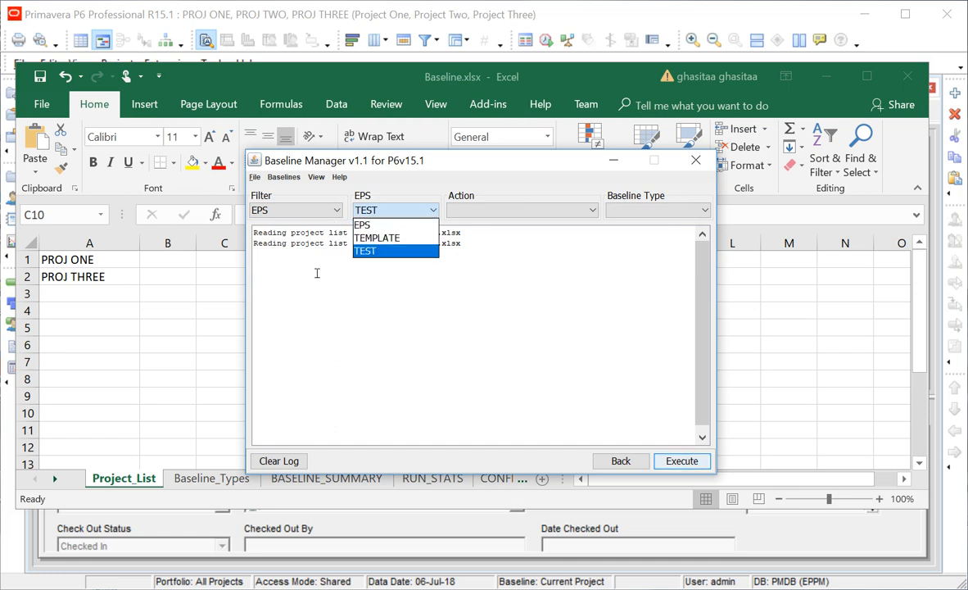
{"action": "left_click", "coordinate": [280, 225]}
{"action": "left_click", "coordinate": [283, 210]}
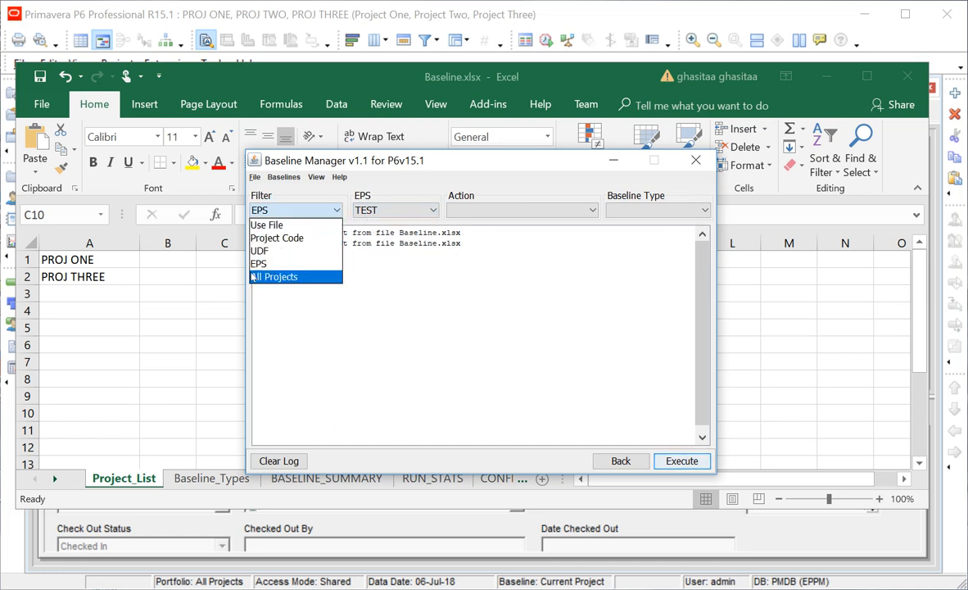
{"action": "left_click", "coordinate": [253, 277]}
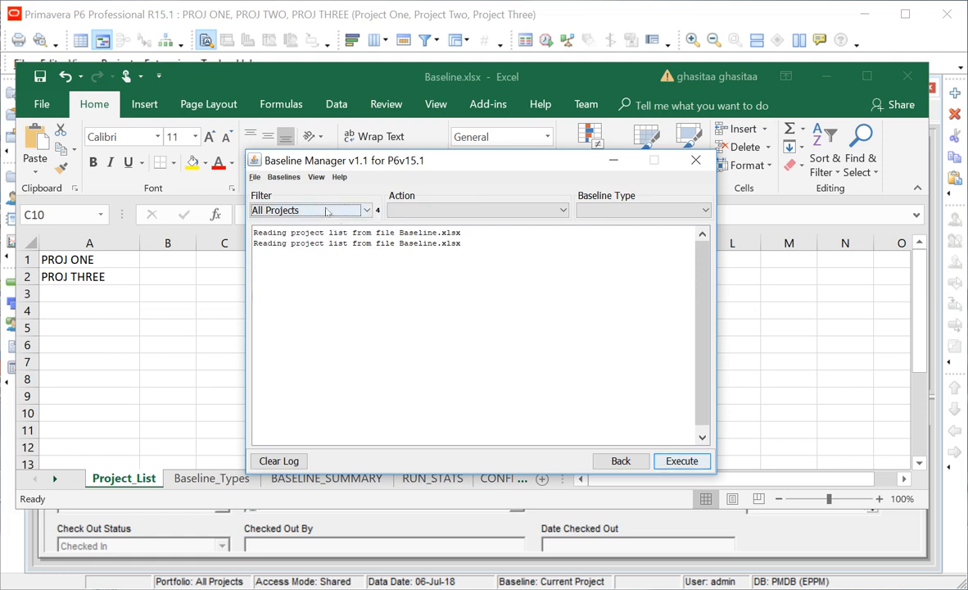
Filter by EPS node TEST, which covers 3 projects.
{"action": "left_click", "coordinate": [283, 211]}
{"action": "left_click", "coordinate": [276, 263]}
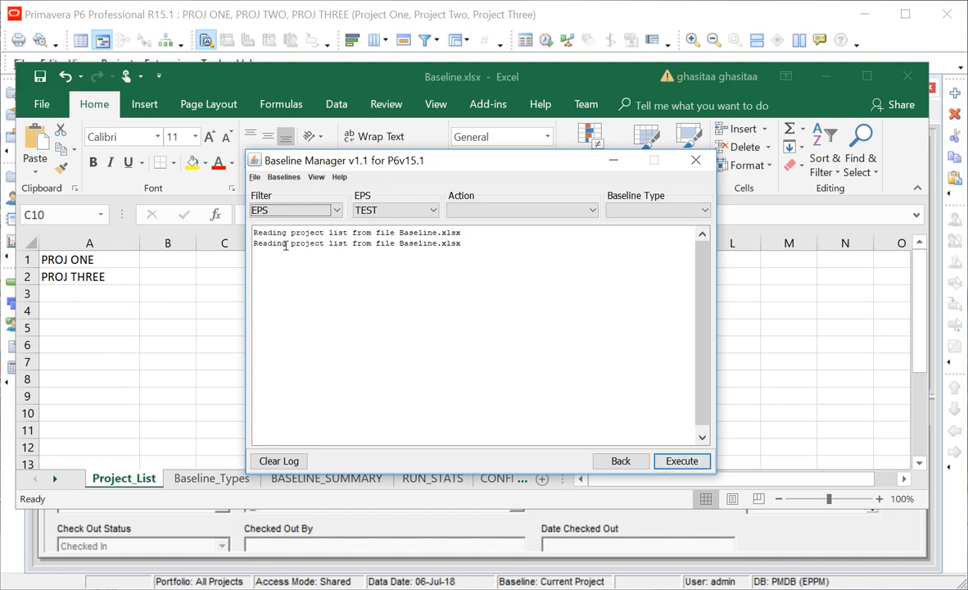
{"action": "left_click", "coordinate": [379, 209]}
{"action": "left_click", "coordinate": [373, 238]}
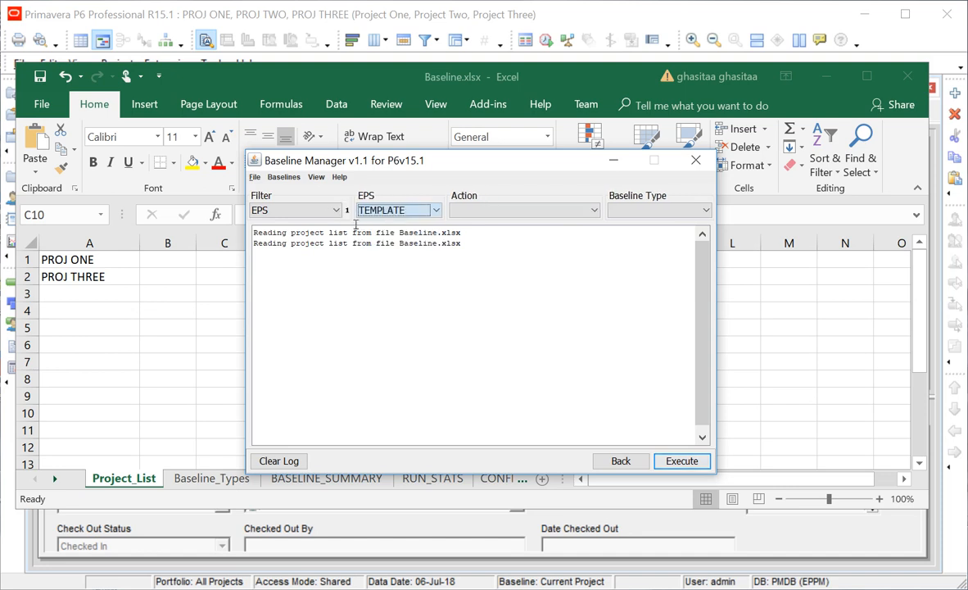
{"action": "left_click", "coordinate": [373, 210]}
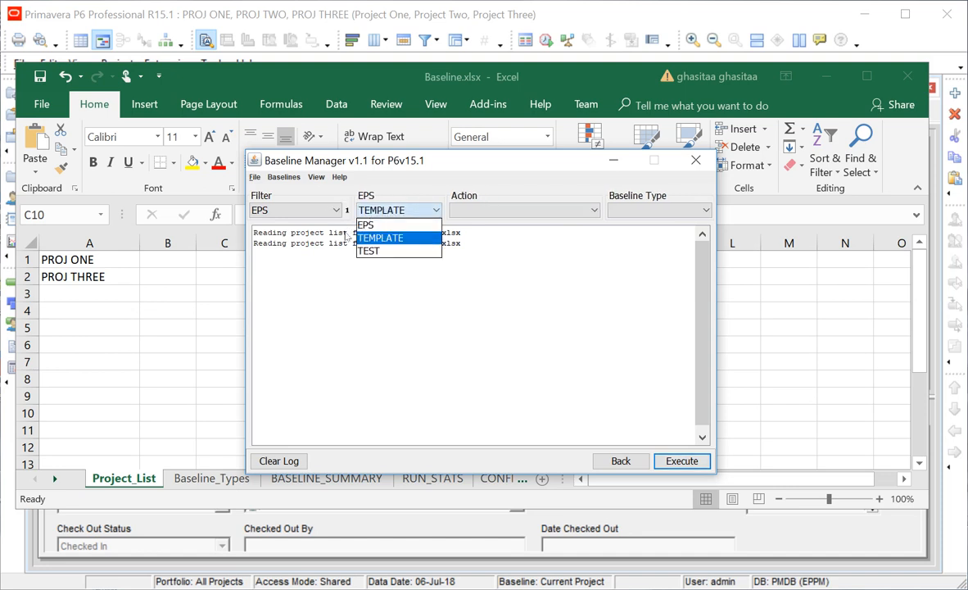
{"action": "left_click", "coordinate": [362, 250]}
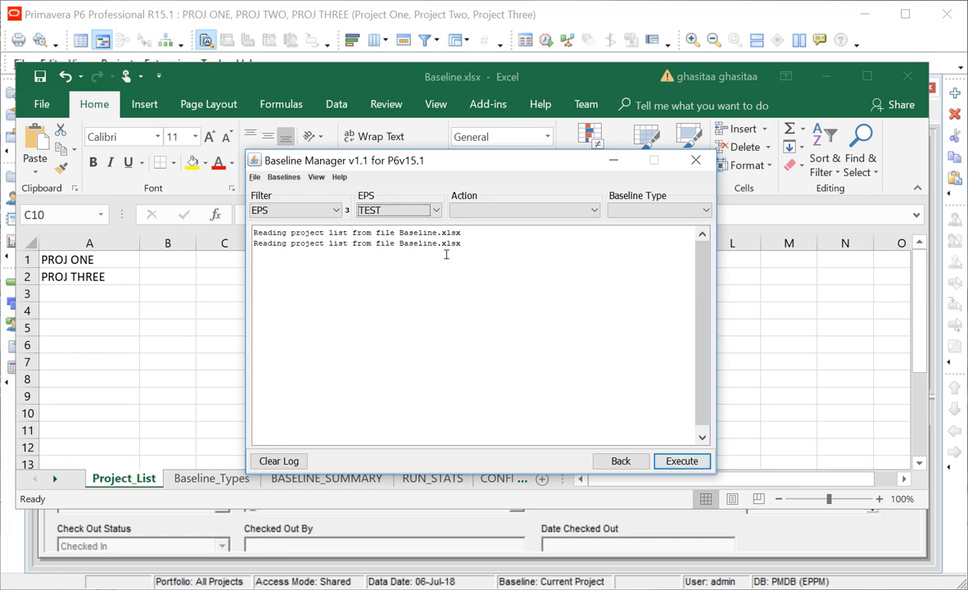
{"action": "left_click", "coordinate": [460, 212]}
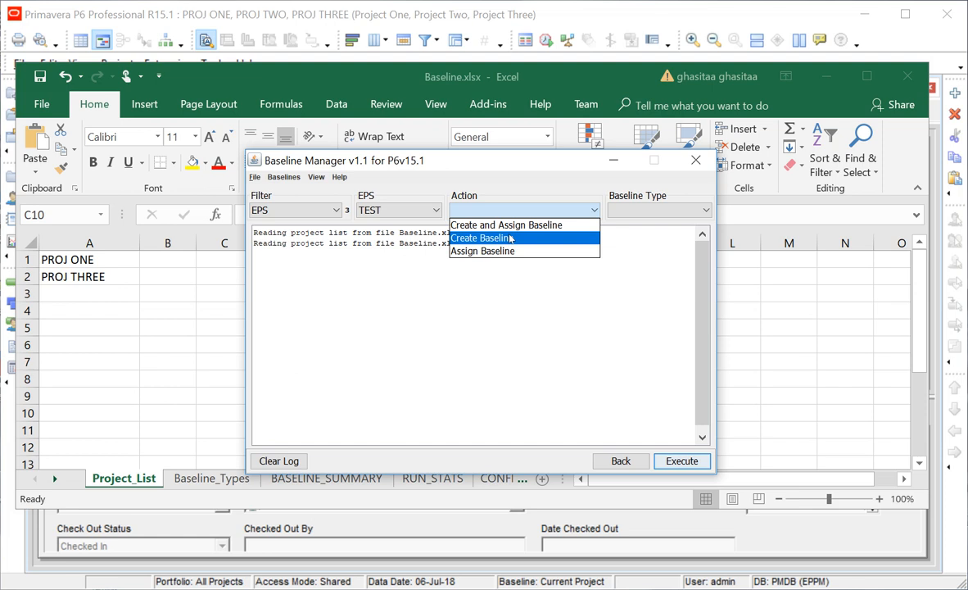
Choose the Create and Assign Baseline action and check the baseline type names in Baseline_Types.
{"action": "left_click", "coordinate": [566, 224]}
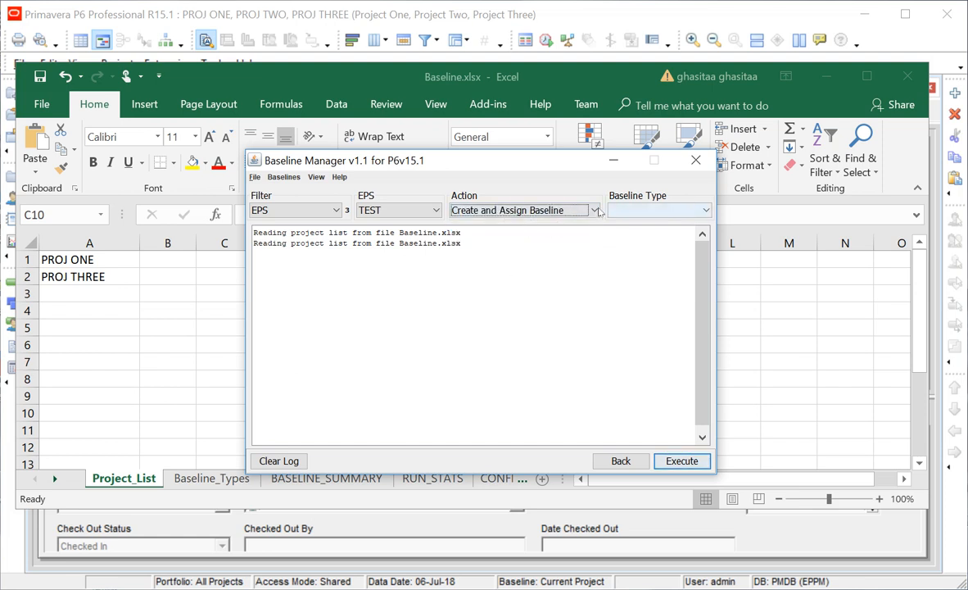
{"action": "left_click", "coordinate": [612, 211]}
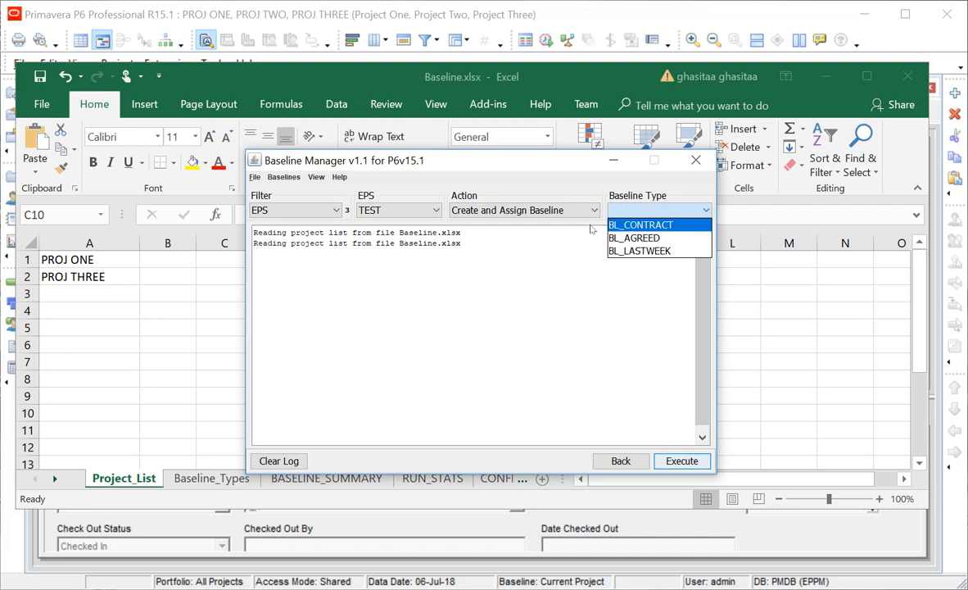
{"action": "key", "text": "Down"}
{"action": "key", "text": "Down"}
{"action": "left_click", "coordinate": [176, 475]}
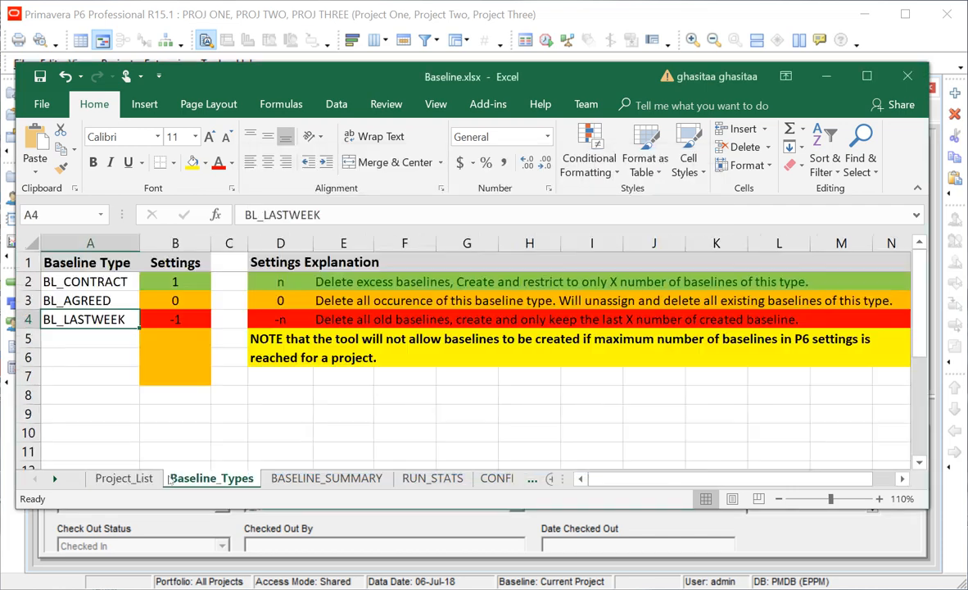
{"action": "left_click_drag", "start_coordinate": [45, 281], "coordinate": [51, 308]}
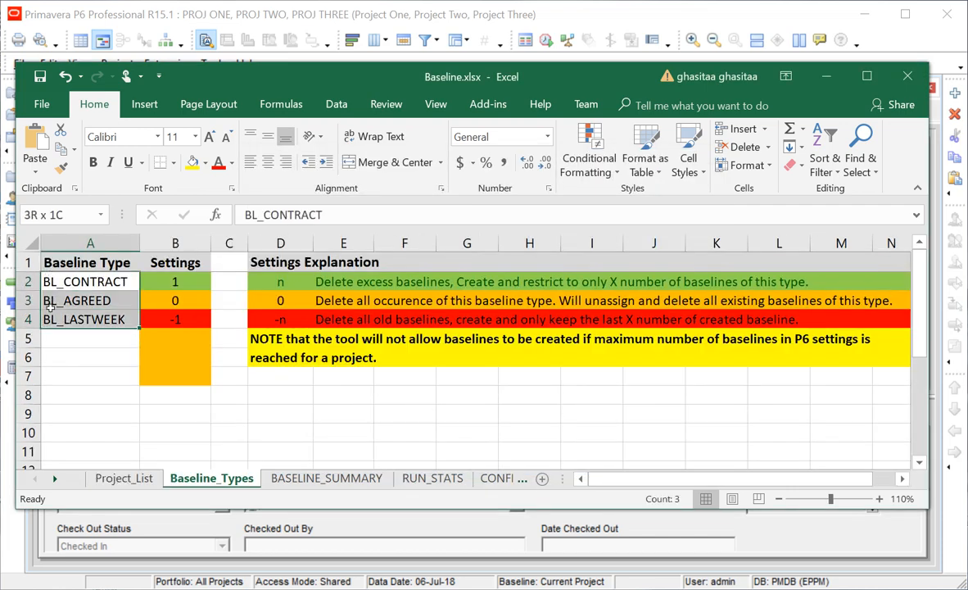
{"action": "key", "text": "alt+Tab"}
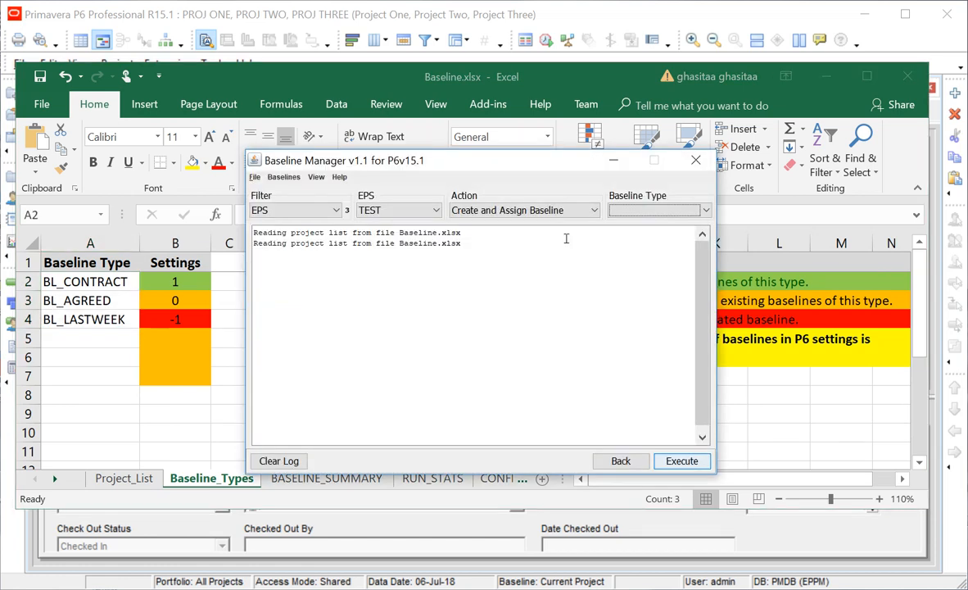
Set the baseline type to BL_CONTRACT and clear the log.
{"action": "left_click", "coordinate": [655, 210]}
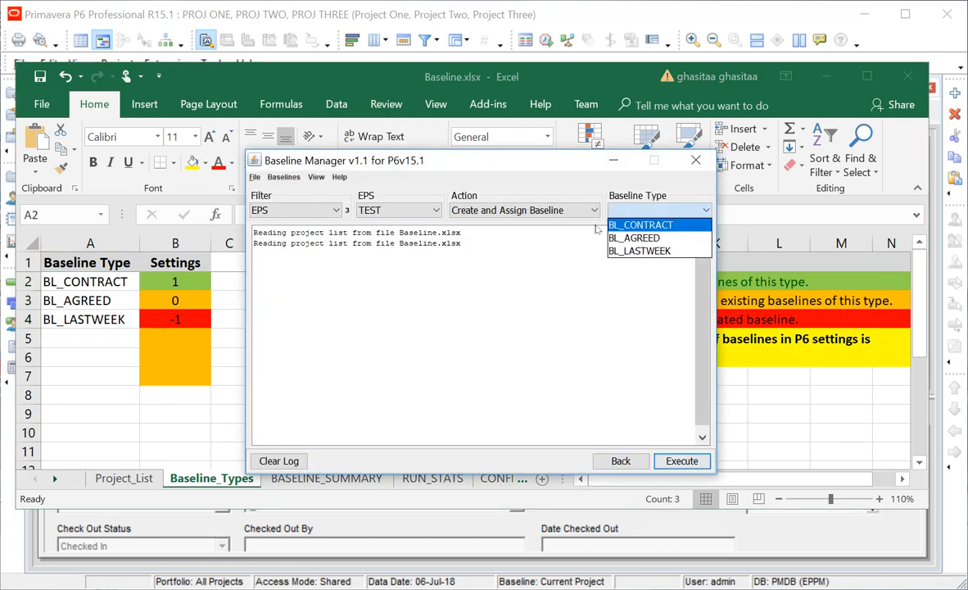
{"action": "left_click", "coordinate": [624, 226]}
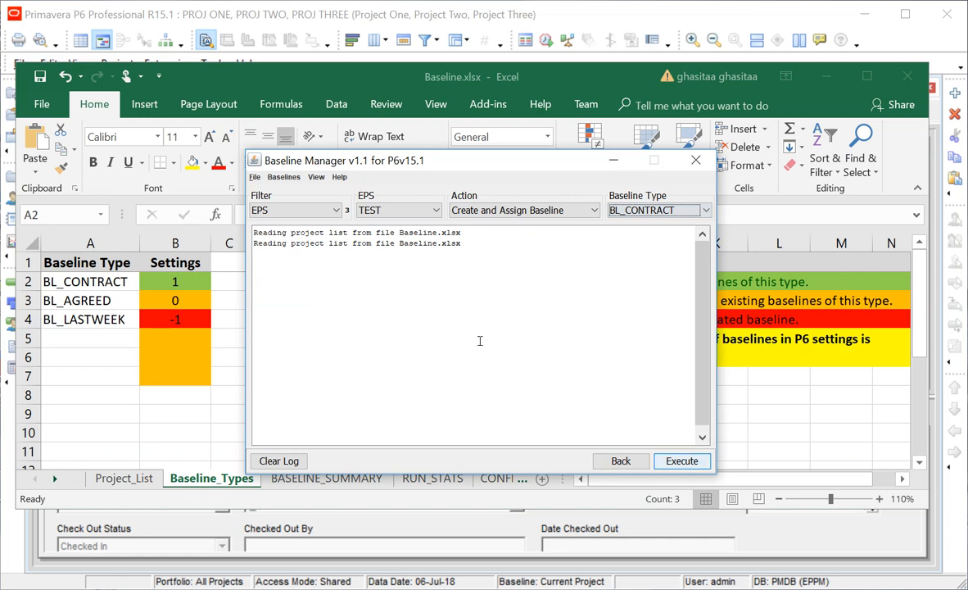
{"action": "left_click", "coordinate": [276, 460]}
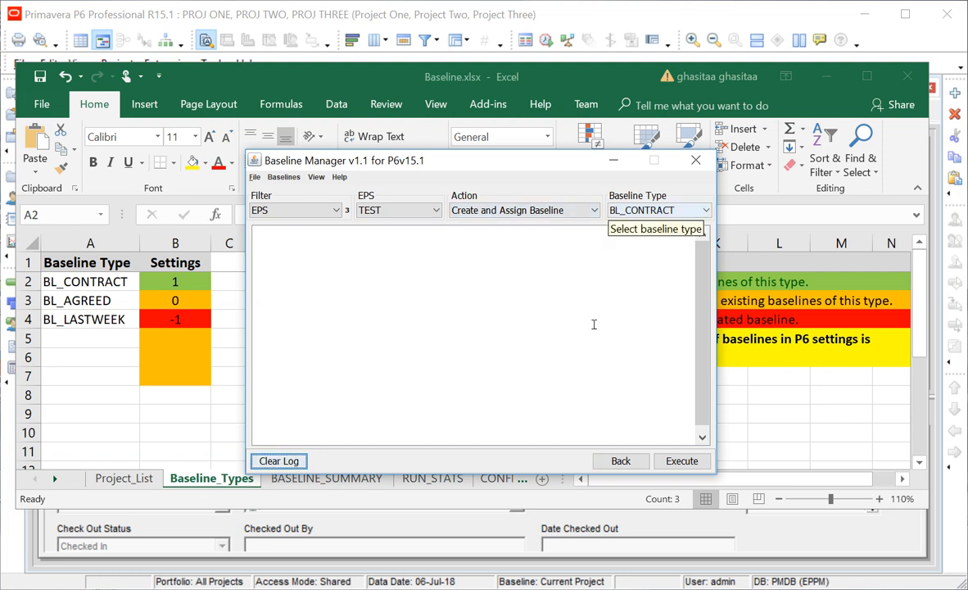
Execute Create and Assign Baseline for the three projects and confirm.
{"action": "left_click", "coordinate": [671, 461]}
{"action": "left_click", "coordinate": [446, 320]}
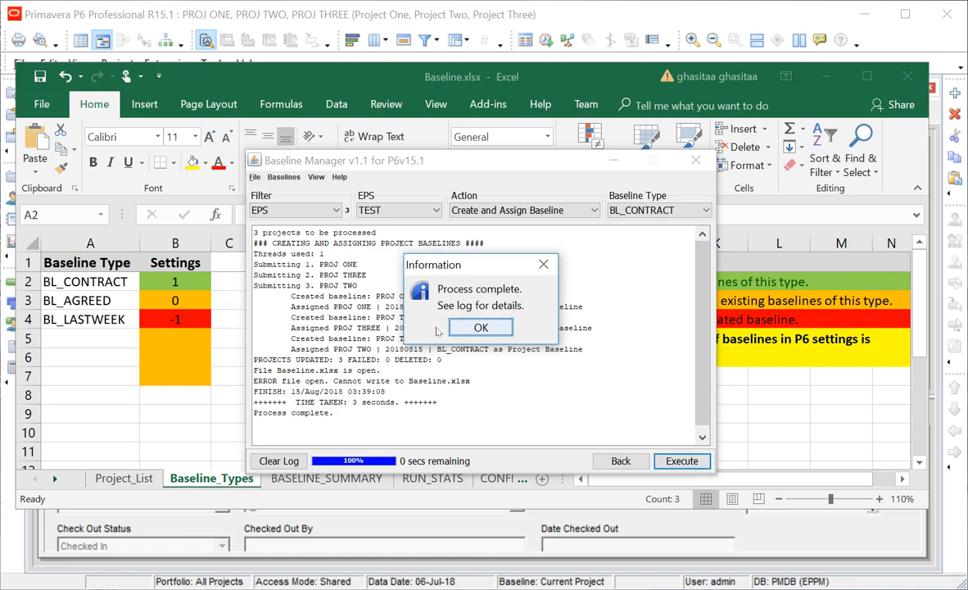
{"action": "key", "text": "Return"}
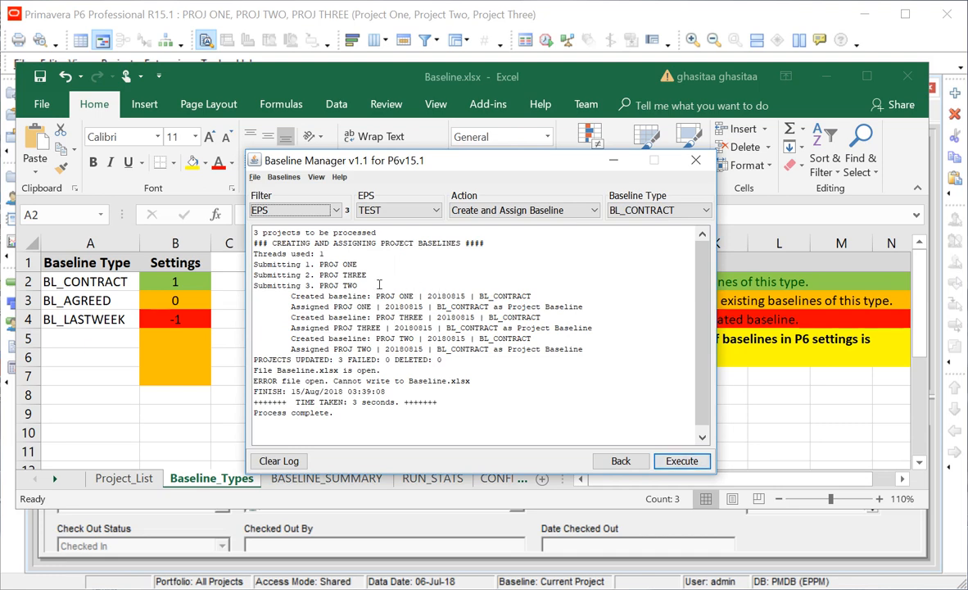
Highlight the created and assigned BL_CONTRACT lines in the log.
{"action": "mouse_move", "coordinate": [461, 296]}
{"action": "left_mouse_down"}
{"action": "mouse_move", "coordinate": [424, 295]}
{"action": "mouse_move", "coordinate": [461, 296]}
{"action": "left_mouse_up"}
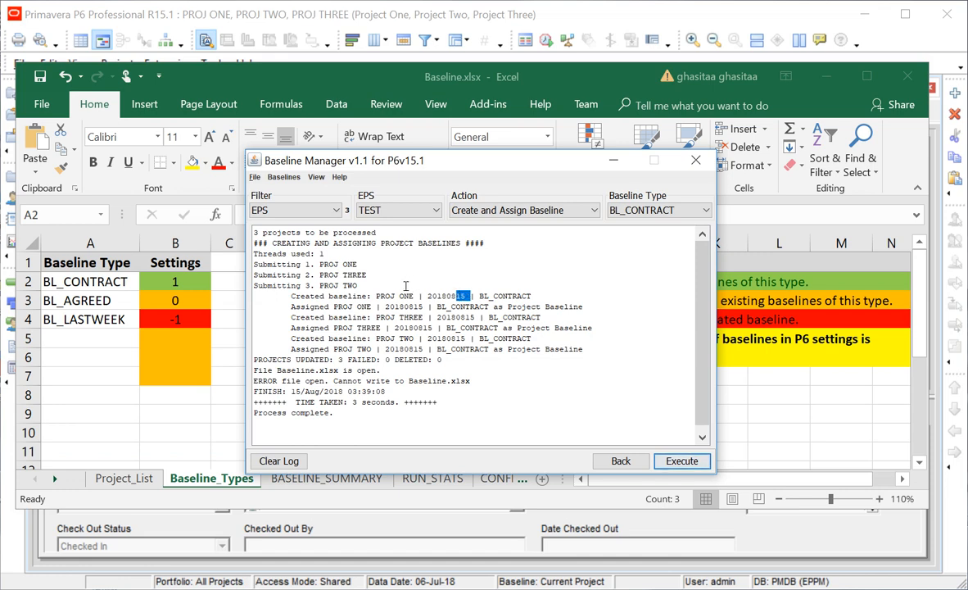
{"action": "left_click", "coordinate": [498, 295]}
{"action": "left_click_drag", "start_coordinate": [291, 306], "coordinate": [536, 295]}
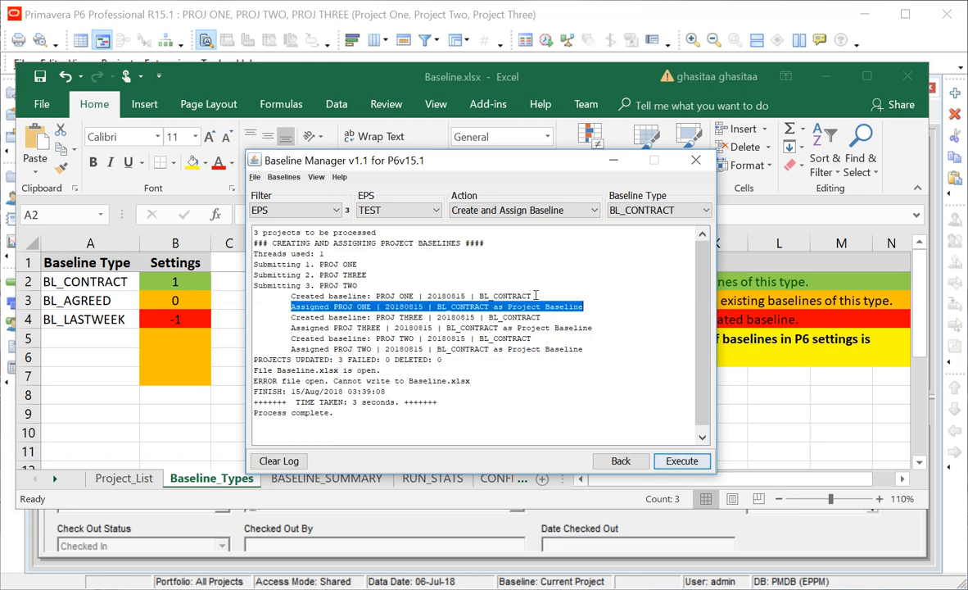
{"action": "left_click", "coordinate": [307, 318]}
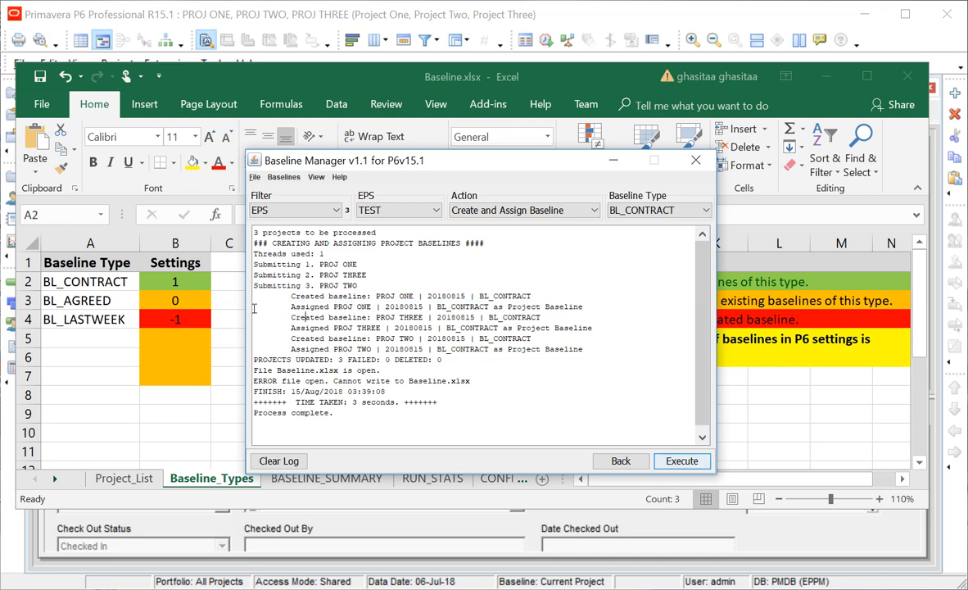
{"action": "left_click", "coordinate": [305, 337]}
{"action": "left_click_drag", "start_coordinate": [585, 350], "coordinate": [206, 297]}
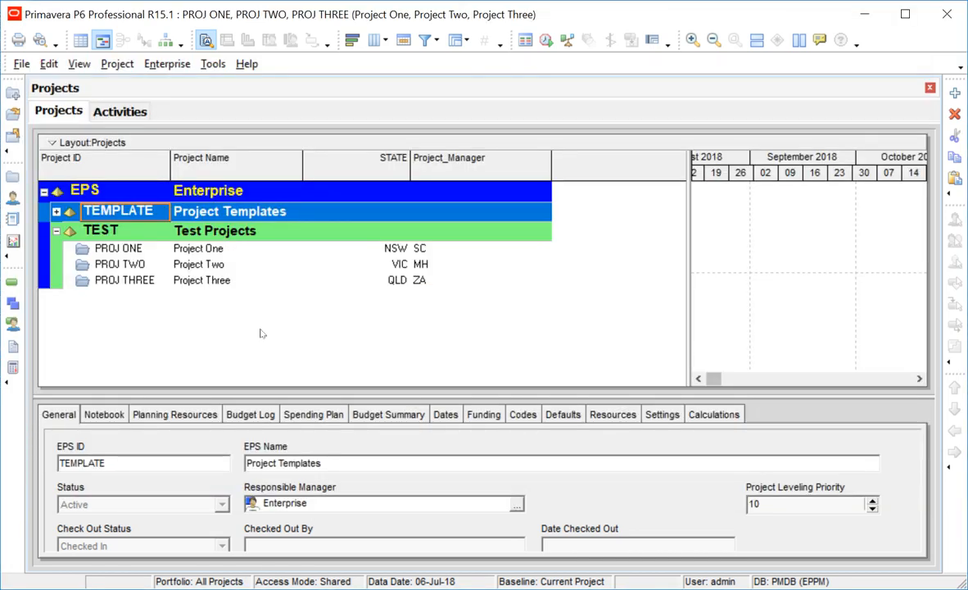
Refresh the P6 project data from the database.
{"action": "key", "text": "alt"}
{"action": "left_click", "coordinate": [21, 64]}
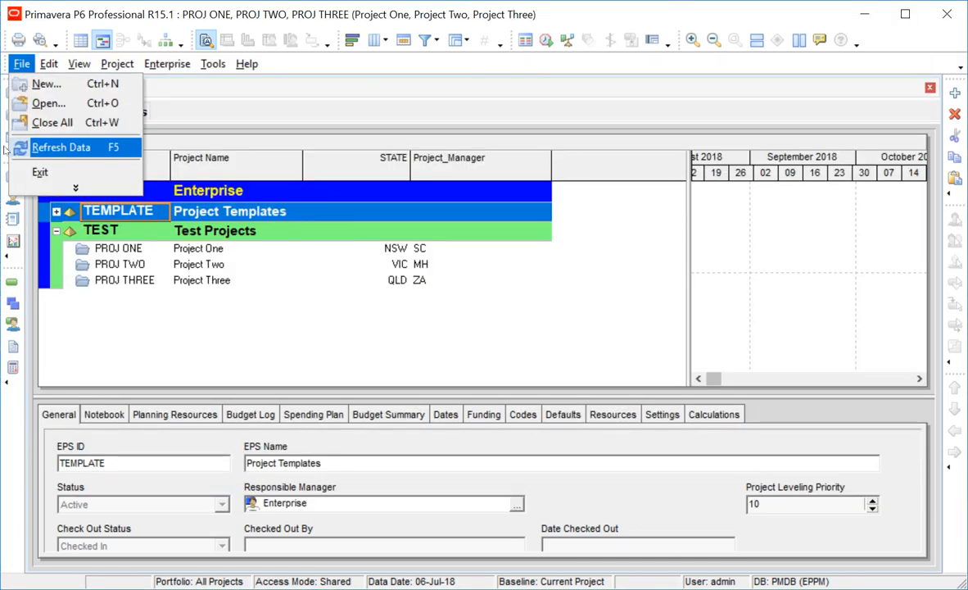
{"action": "left_click", "coordinate": [59, 147]}
Confirm each project's 20180815 BL_CONTRACT baseline in Maintain Baselines.
{"action": "left_click", "coordinate": [117, 63]}
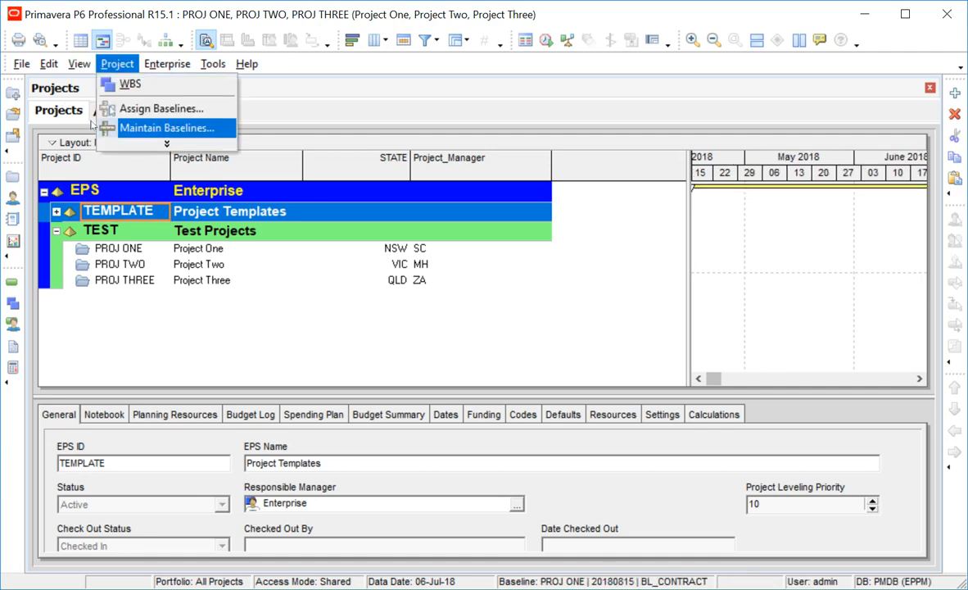
{"action": "left_click", "coordinate": [123, 128]}
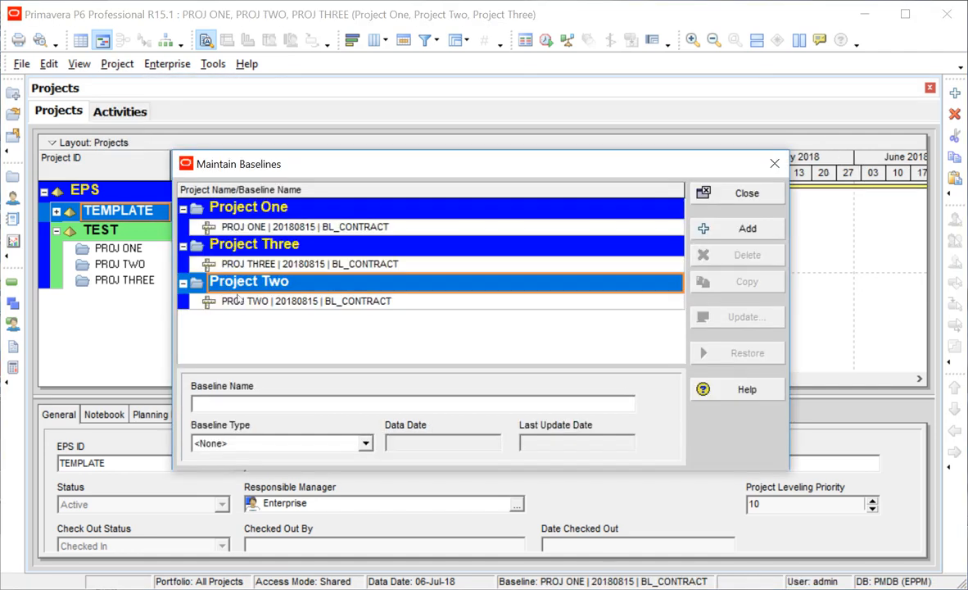
{"action": "left_click", "coordinate": [231, 227]}
{"action": "left_click", "coordinate": [225, 301]}
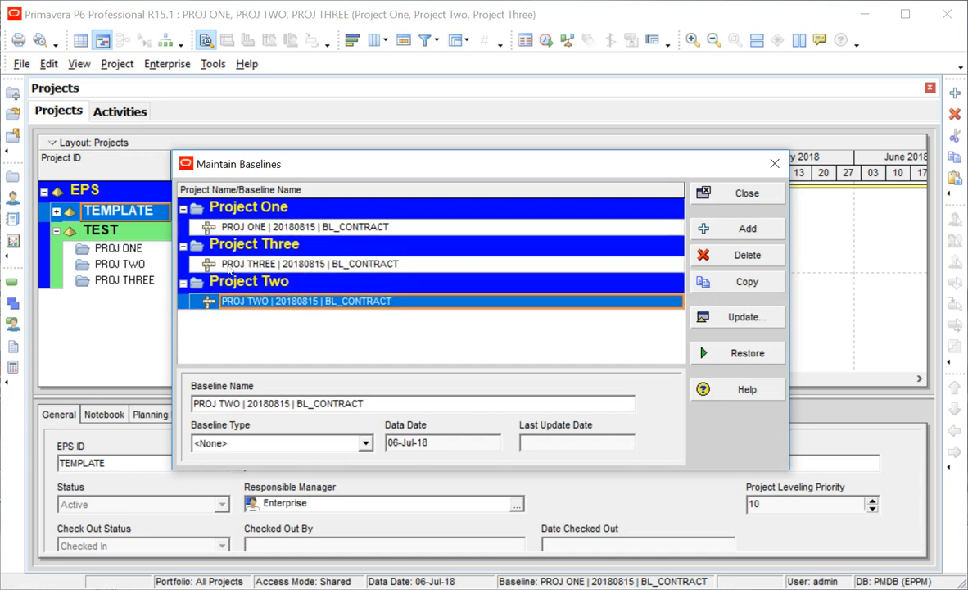
{"action": "left_click", "coordinate": [228, 227]}
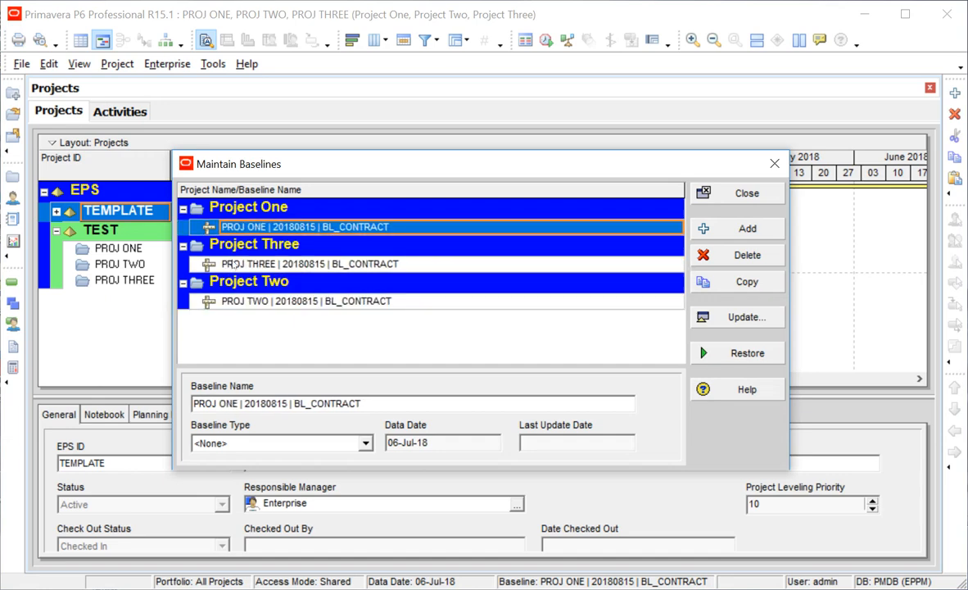
{"action": "left_click", "coordinate": [225, 301]}
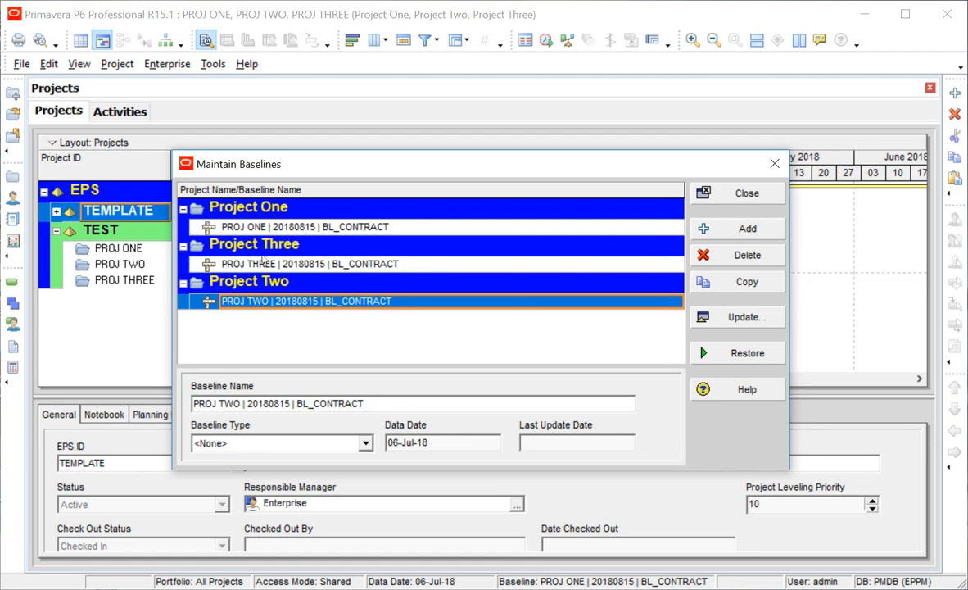
{"action": "left_click", "coordinate": [714, 191]}
{"action": "left_click", "coordinate": [117, 63]}
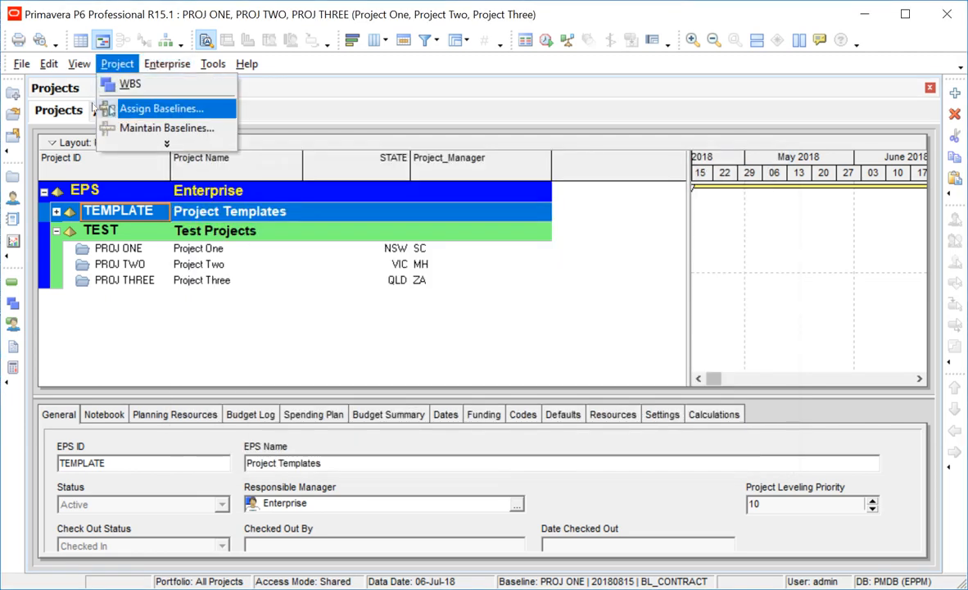
Check that PROJ ONE's project baseline in Assign Baselines is BL_CONTRACT, then cancel.
{"action": "left_click", "coordinate": [123, 108]}
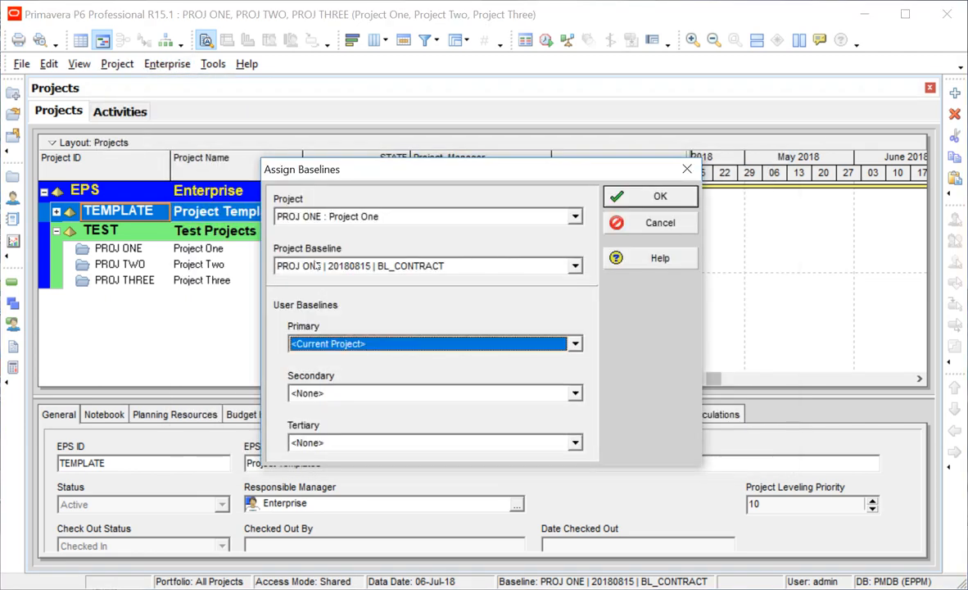
{"action": "left_click", "coordinate": [534, 266]}
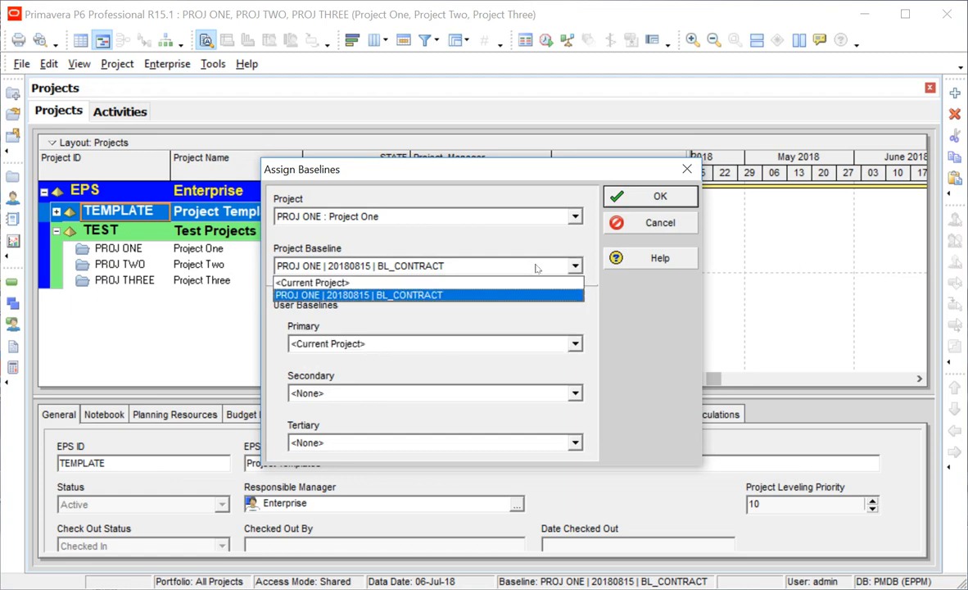
{"action": "left_click", "coordinate": [535, 267]}
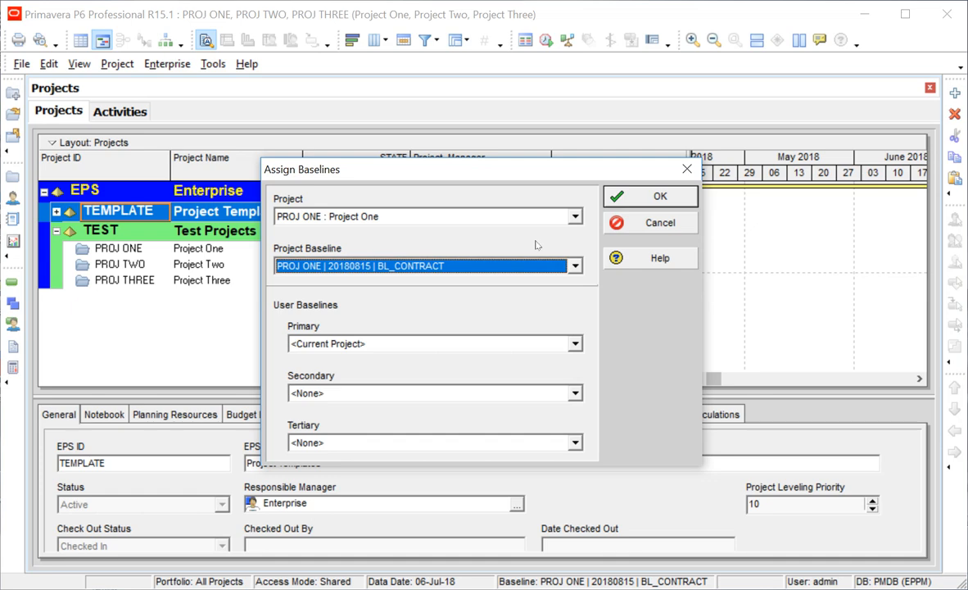
{"action": "left_click", "coordinate": [573, 220]}
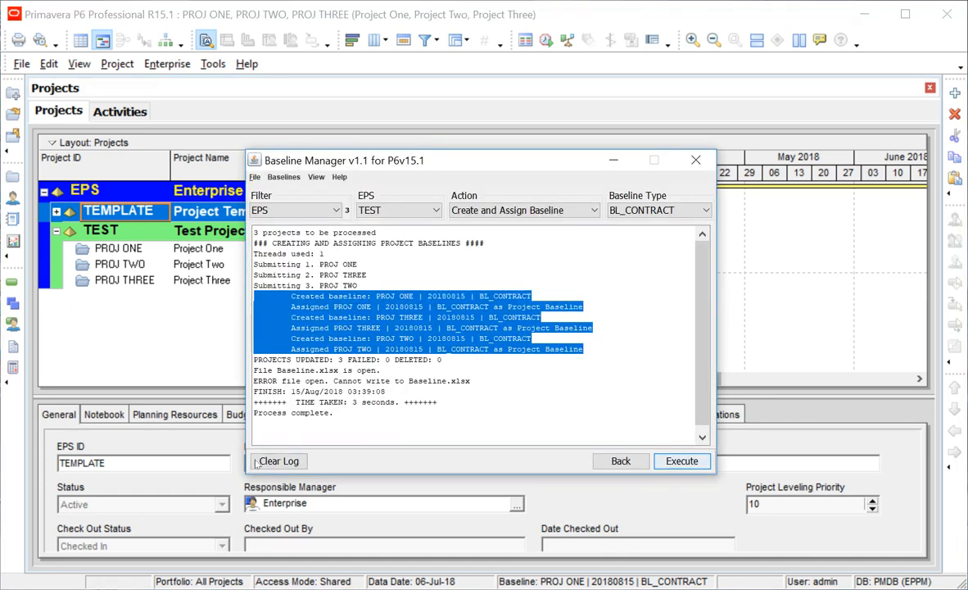
Clear the log and set Baseline Type BL_LASTWEEK with the Create Baseline action.
{"action": "left_click", "coordinate": [256, 462]}
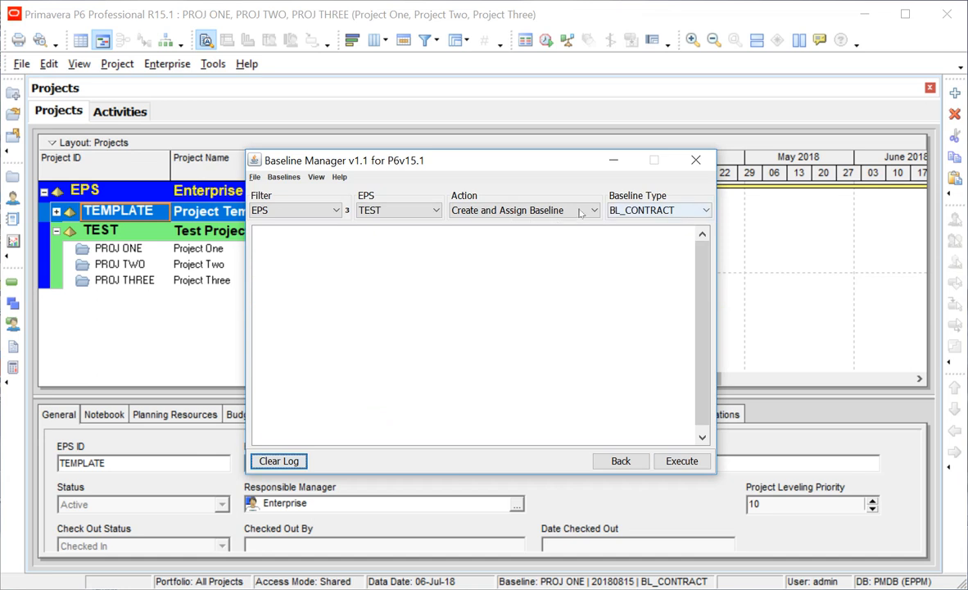
{"action": "left_click", "coordinate": [556, 211]}
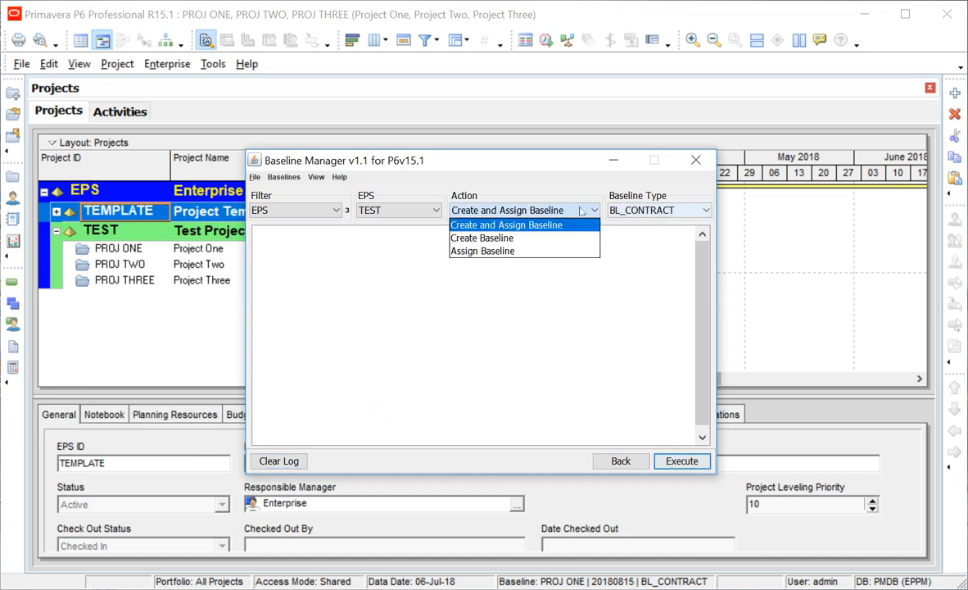
{"action": "left_click", "coordinate": [638, 211]}
{"action": "left_click", "coordinate": [637, 251]}
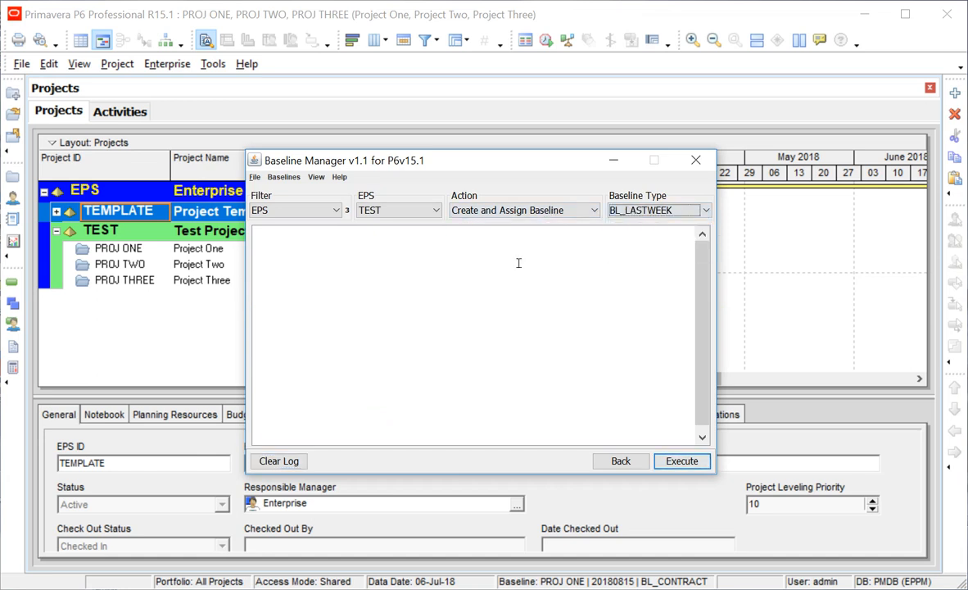
{"action": "left_click", "coordinate": [518, 263]}
{"action": "left_click", "coordinate": [528, 210]}
{"action": "left_click", "coordinate": [504, 227]}
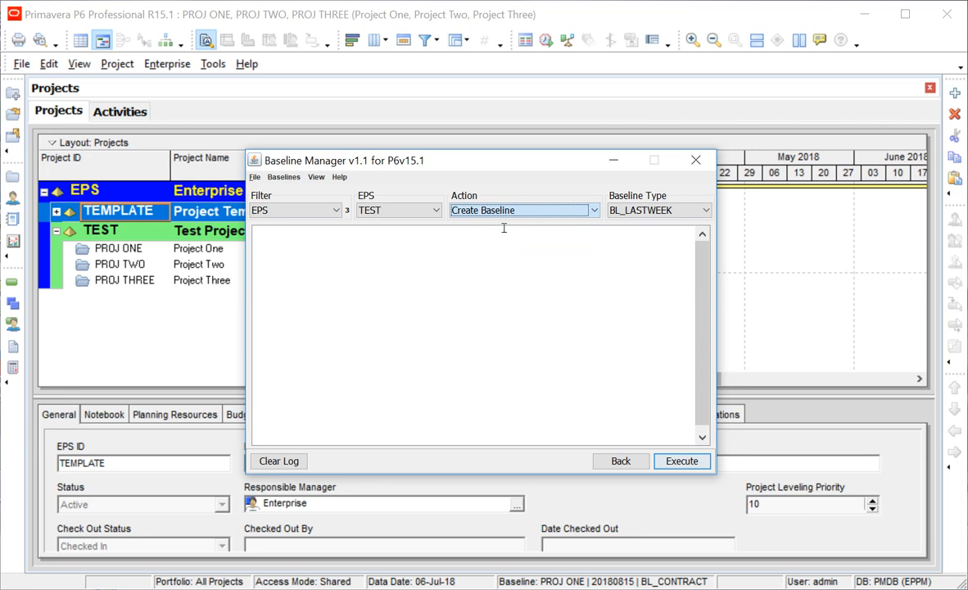
Execute baseline creation for the three projects, then return to P6.
{"action": "left_click", "coordinate": [655, 462]}
{"action": "key", "text": "Return"}
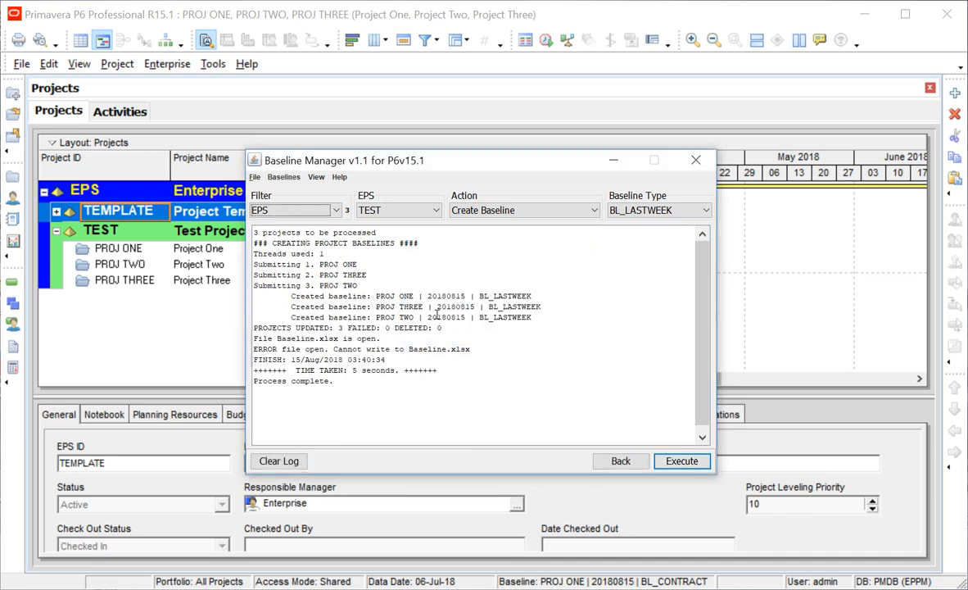
{"action": "left_click", "coordinate": [21, 64]}
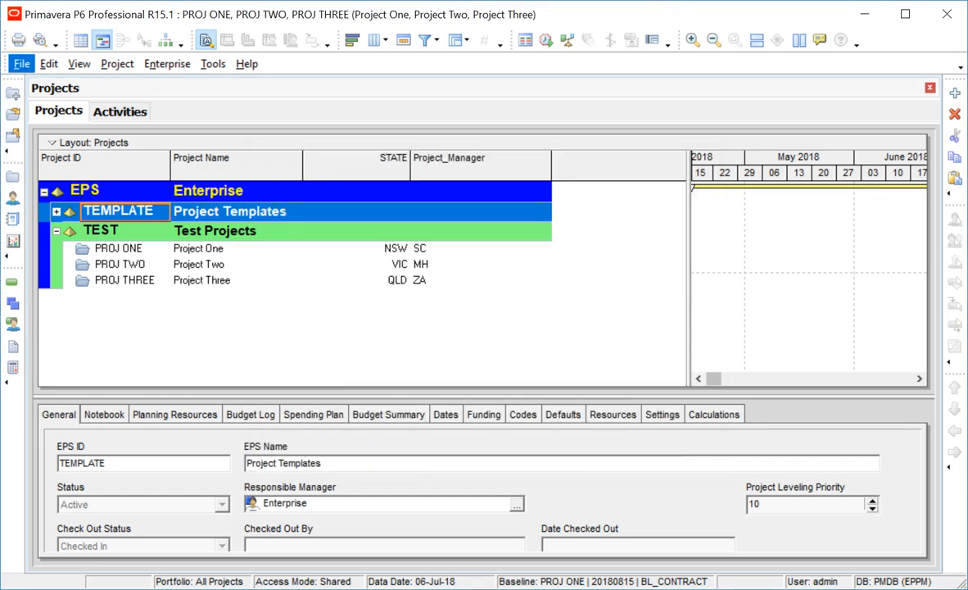
Refresh the data and confirm Projects One, Two and Three each have a new BL_LASTWEEK baseline.
{"action": "left_click", "coordinate": [21, 64]}
{"action": "left_click", "coordinate": [65, 147]}
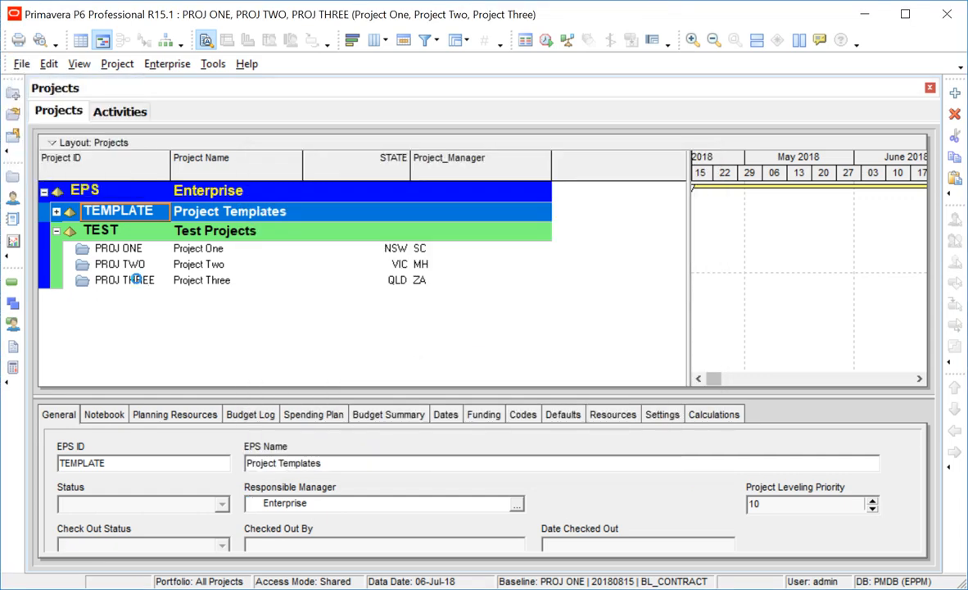
{"action": "left_click", "coordinate": [115, 64]}
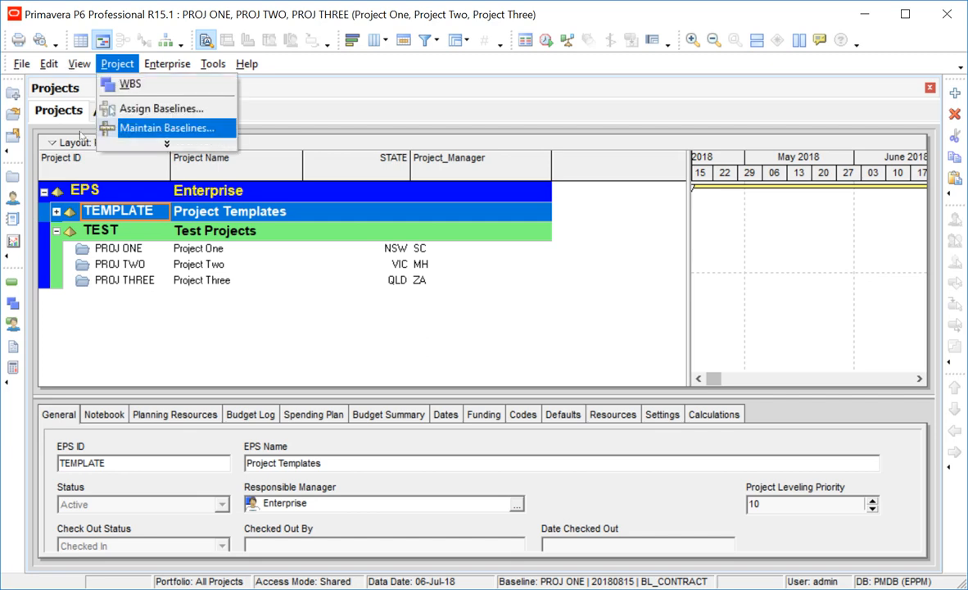
{"action": "left_click", "coordinate": [122, 128]}
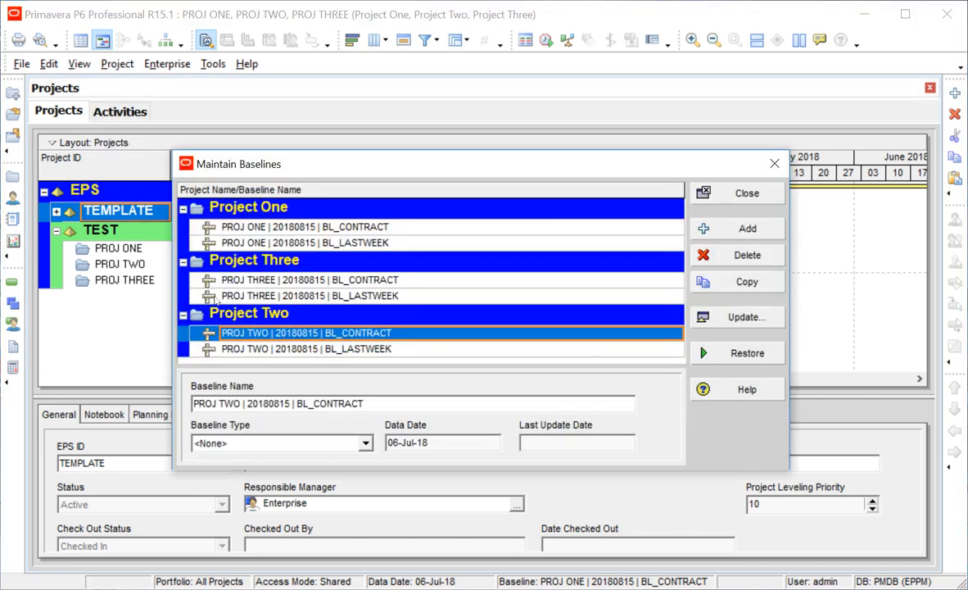
{"action": "left_click", "coordinate": [246, 296]}
{"action": "left_click", "coordinate": [261, 244]}
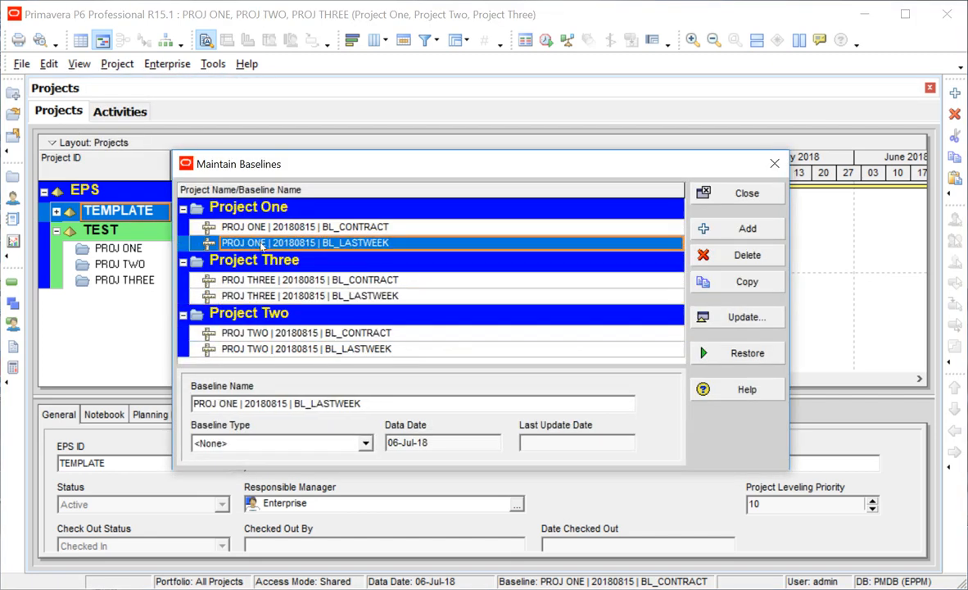
{"action": "left_click", "coordinate": [245, 349]}
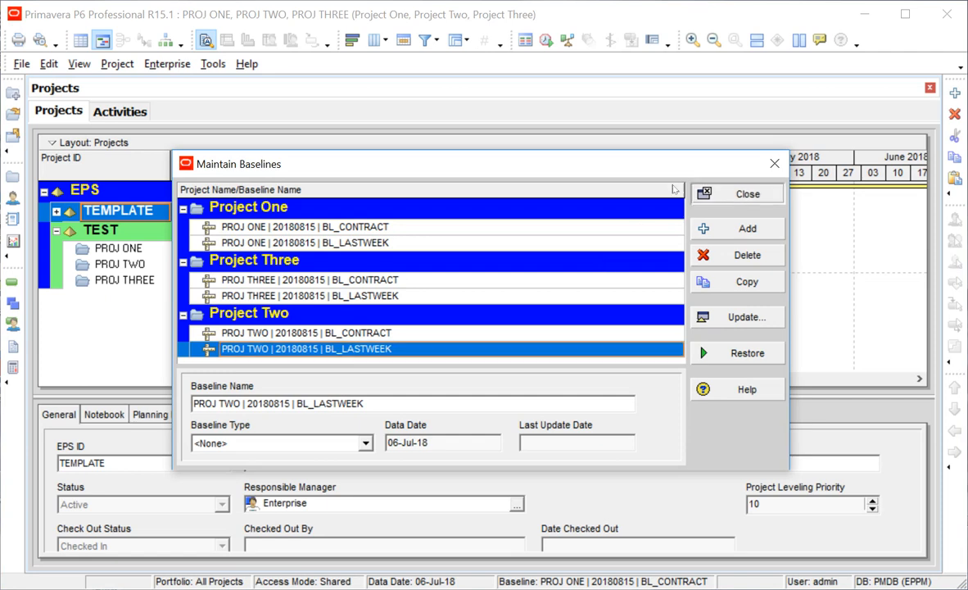
{"action": "left_click", "coordinate": [698, 194]}
Leave BL_CONTRACT as Project One's assigned baseline and return to Baseline Manager.
{"action": "left_click", "coordinate": [108, 64]}
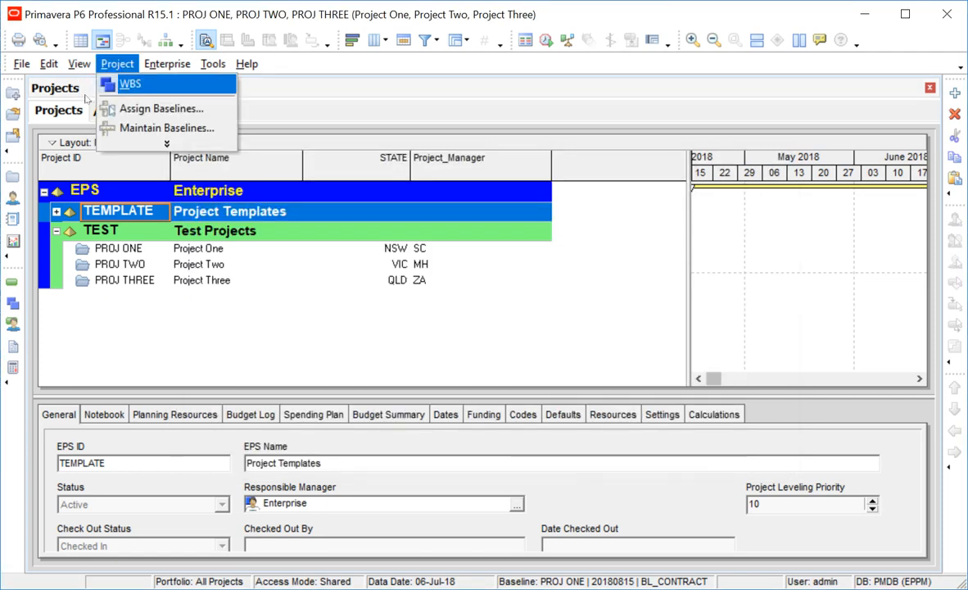
{"action": "left_click", "coordinate": [162, 108]}
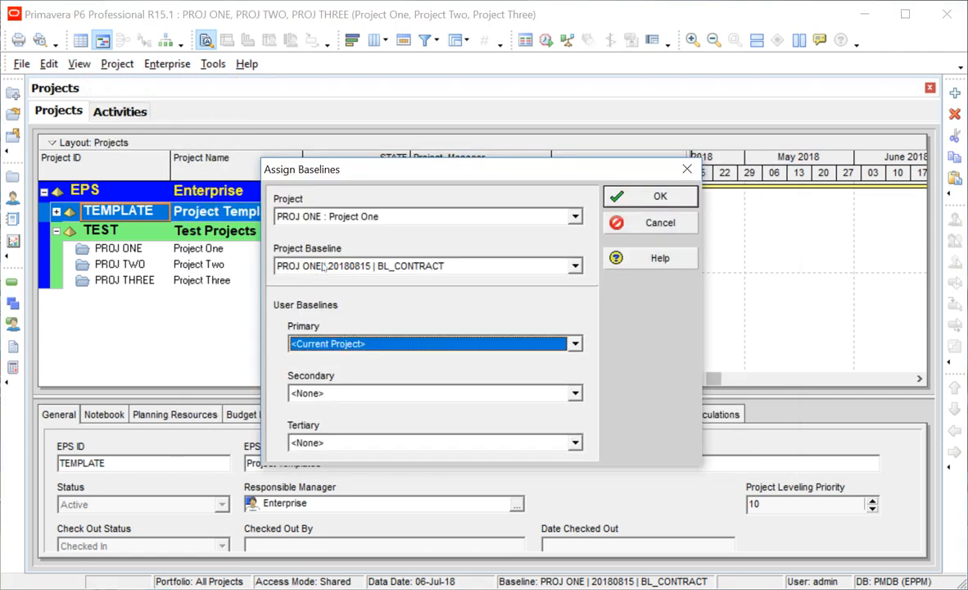
{"action": "left_click", "coordinate": [324, 267]}
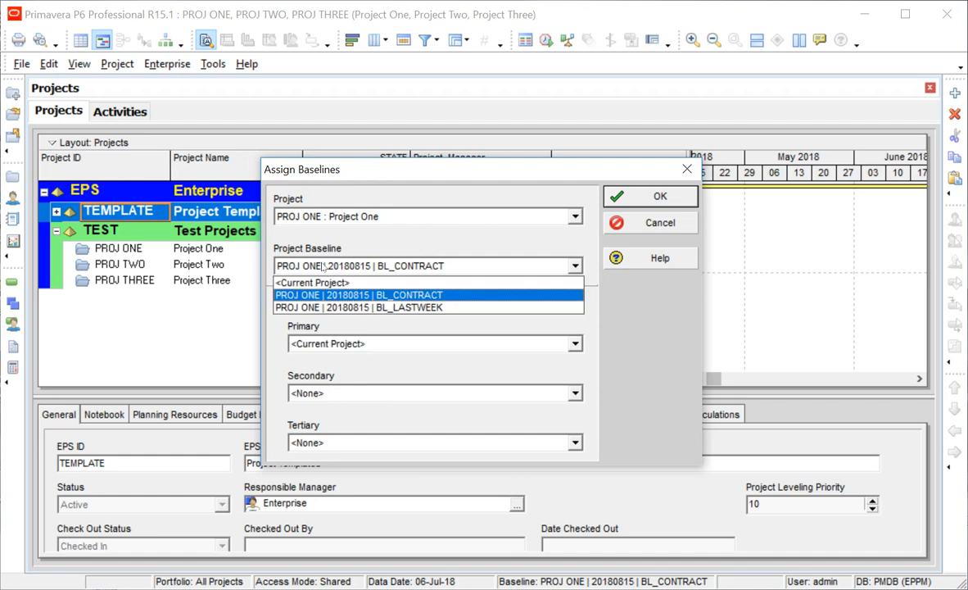
{"action": "left_click", "coordinate": [393, 295]}
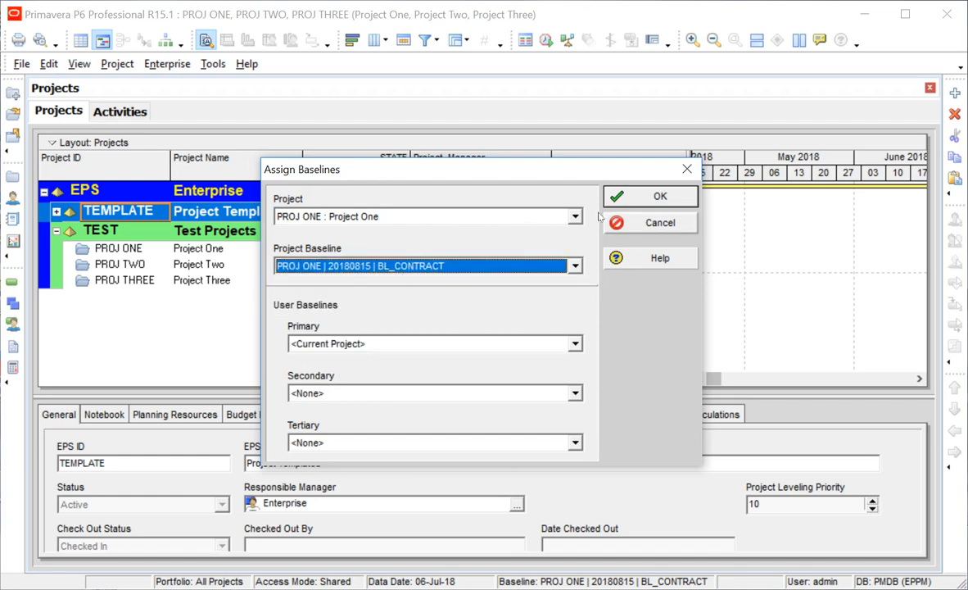
{"action": "left_click", "coordinate": [651, 196]}
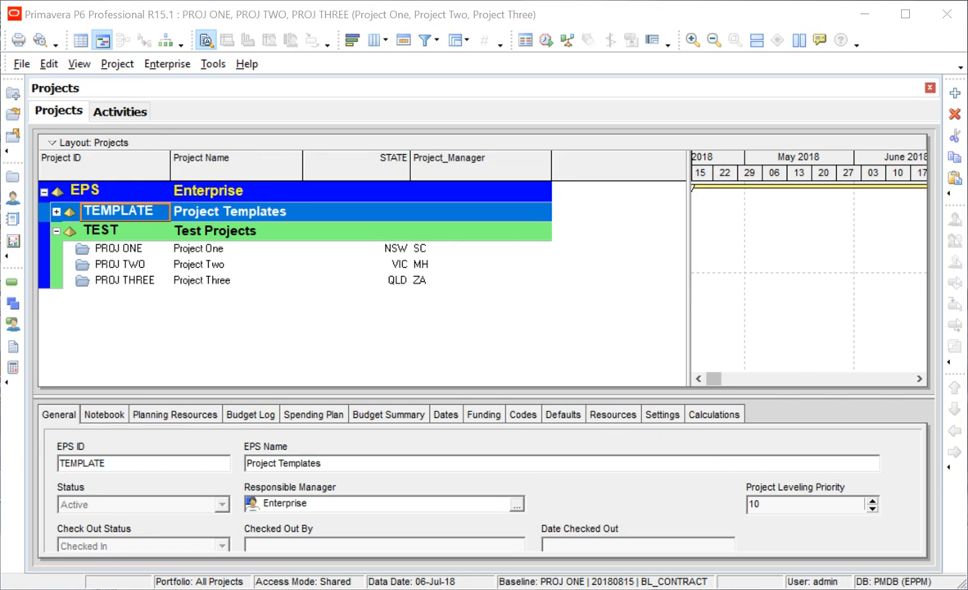
{"action": "left_click", "coordinate": [525, 209]}
Set the action to Assign Baseline, clear the log, decline the EPS run, and filter projects by Baseline.xlsx.
{"action": "left_click", "coordinate": [510, 251]}
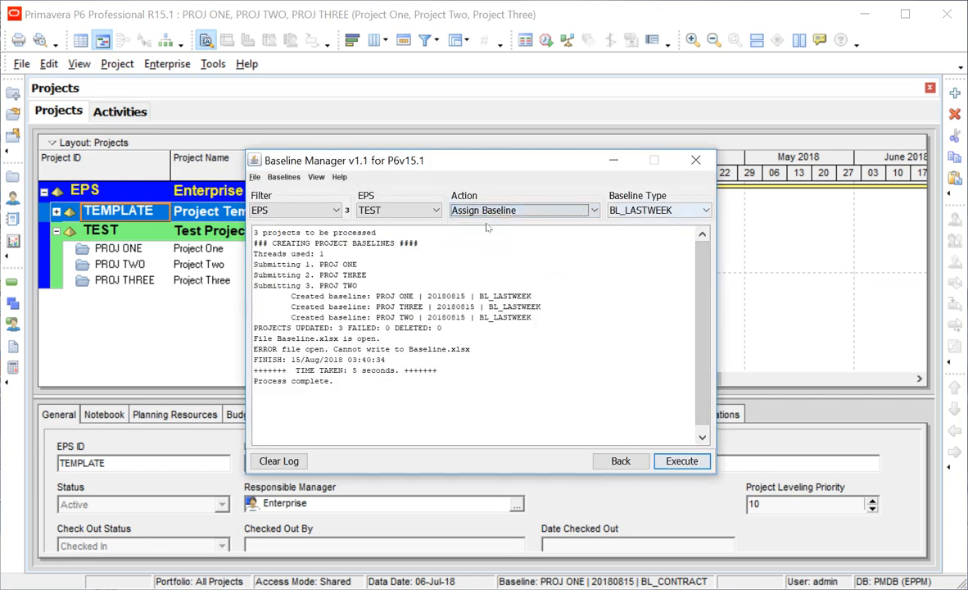
{"action": "left_click", "coordinate": [261, 461]}
{"action": "left_click", "coordinate": [680, 461]}
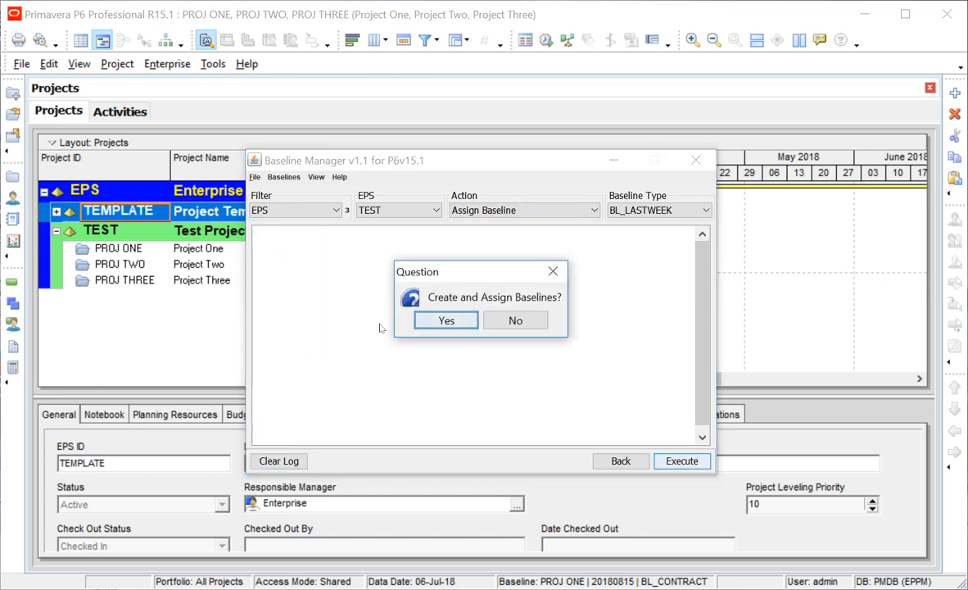
{"action": "left_click", "coordinate": [524, 321]}
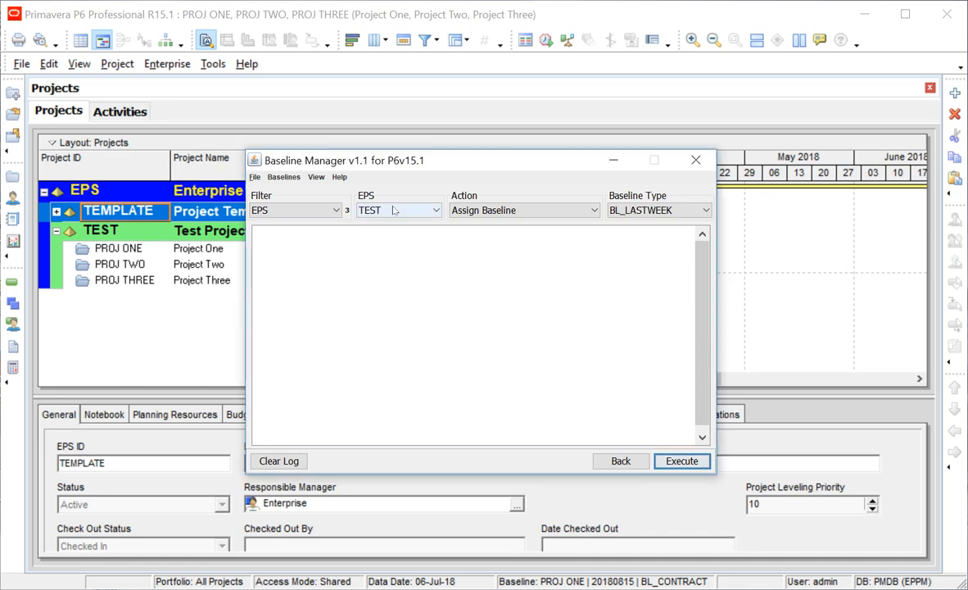
{"action": "left_click", "coordinate": [291, 210]}
{"action": "left_click", "coordinate": [275, 226]}
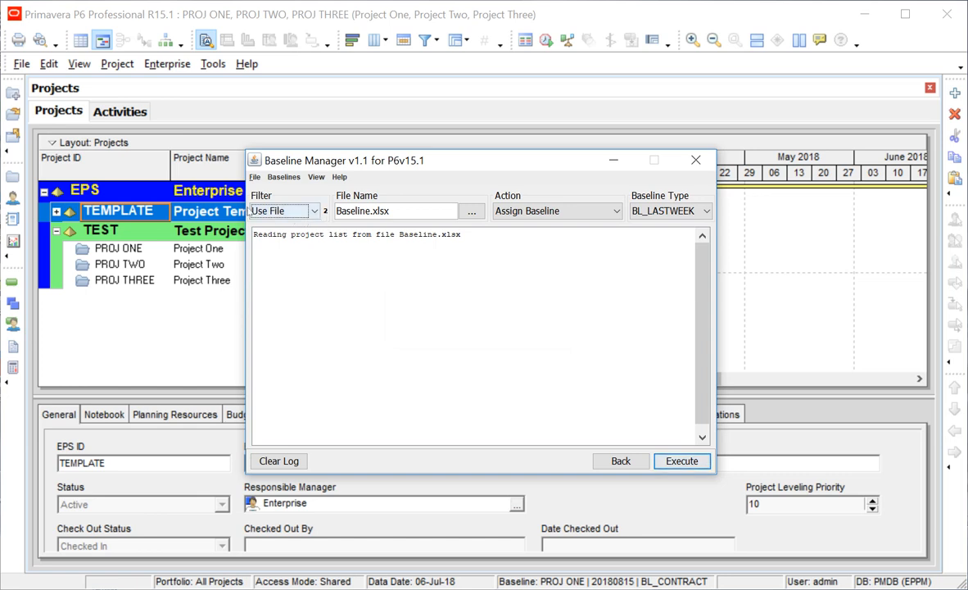
Run the assignment on the file's projects and highlight the two Assigned lines in the log.
{"action": "left_click", "coordinate": [656, 461]}
{"action": "left_click", "coordinate": [423, 326]}
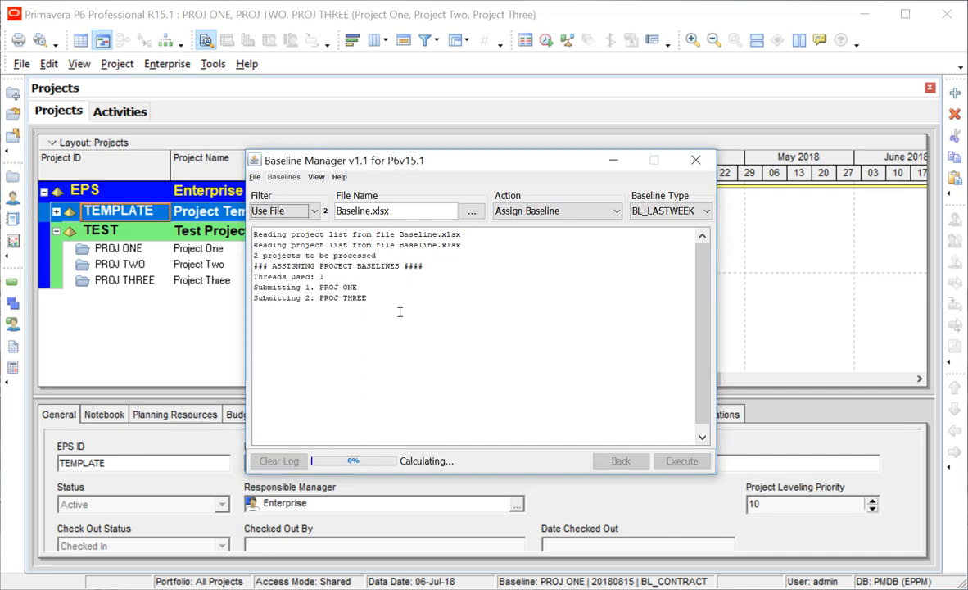
{"action": "left_click", "coordinate": [481, 327]}
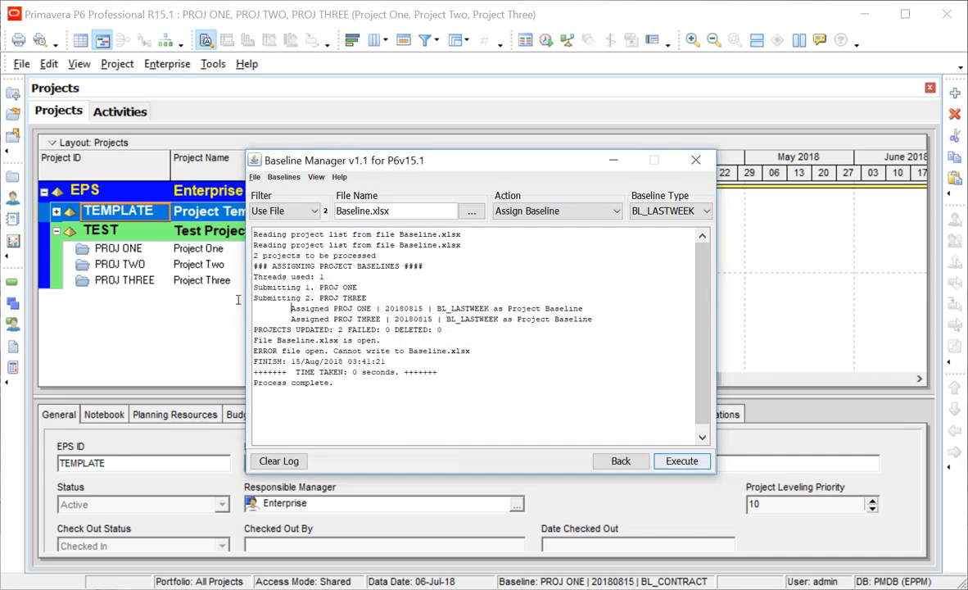
{"action": "left_click_drag", "start_coordinate": [291, 309], "coordinate": [606, 319]}
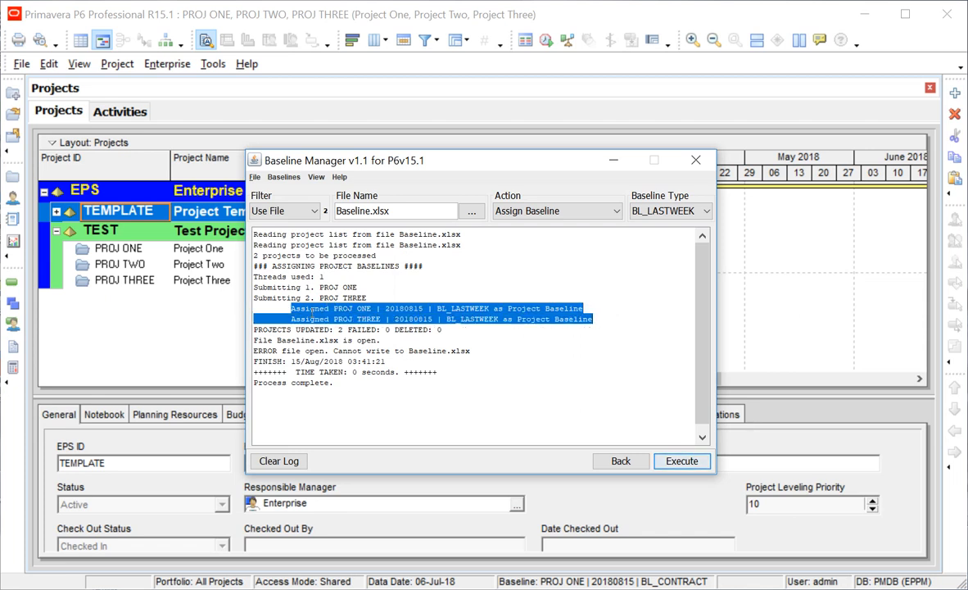
Check that the Project_List sheet in Baseline.xlsx lists PROJ ONE and PROJ THREE, then return to P6.
{"action": "key", "text": "alt+Tab"}
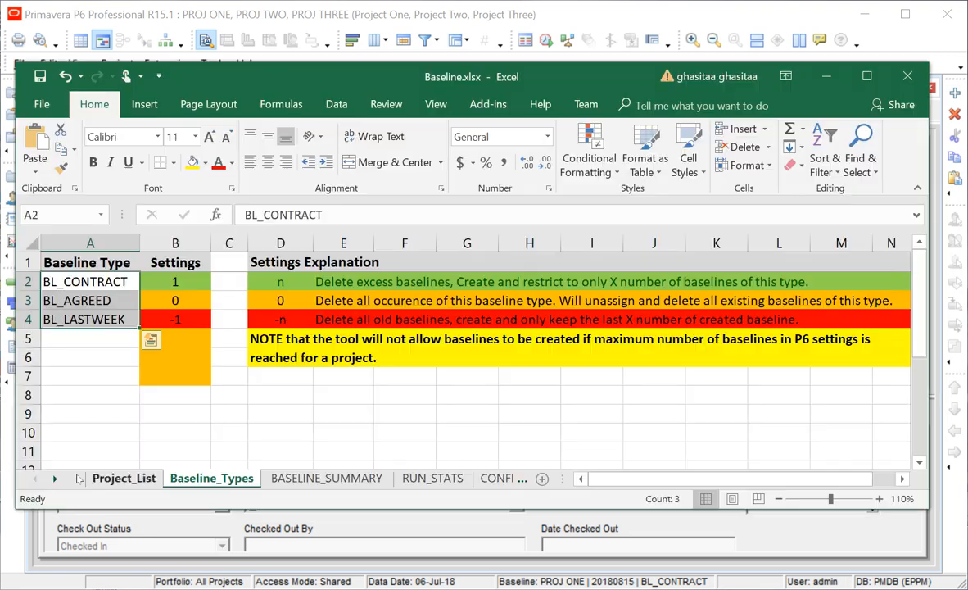
{"action": "left_click", "coordinate": [124, 479]}
{"action": "key", "text": "ctrl+Home"}
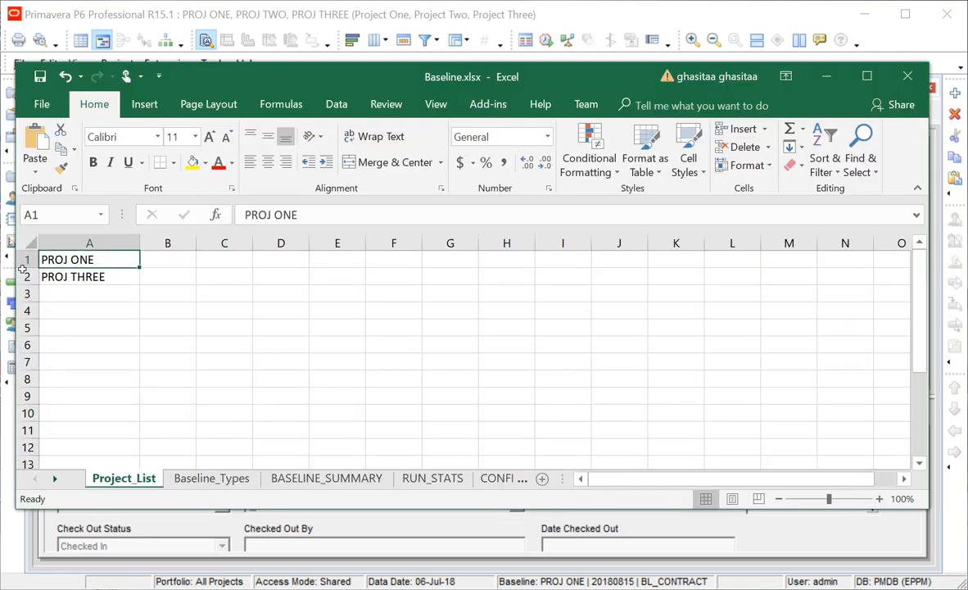
{"action": "key", "text": "Down"}
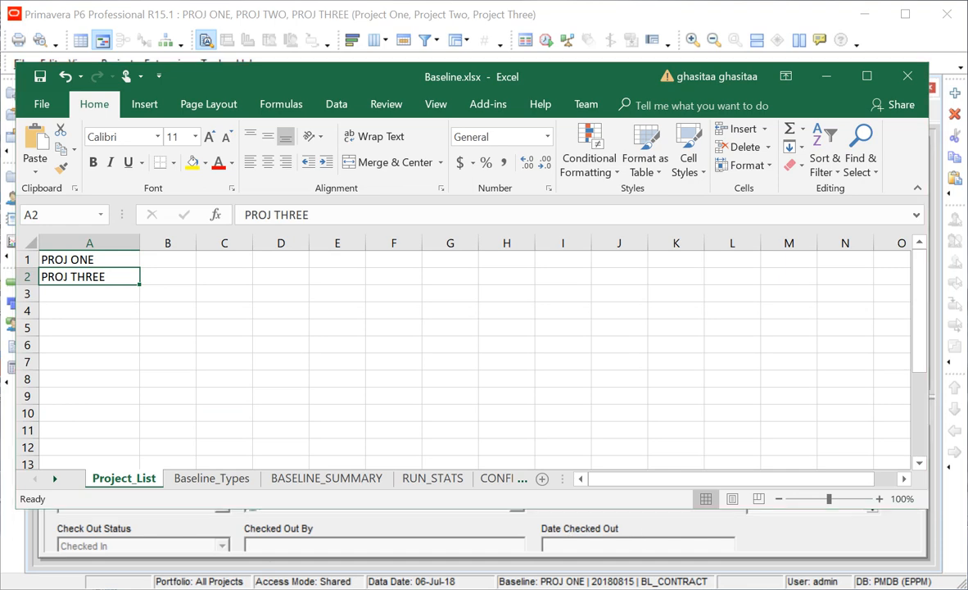
{"action": "key", "text": "alt+Tab"}
{"action": "left_click", "coordinate": [21, 63]}
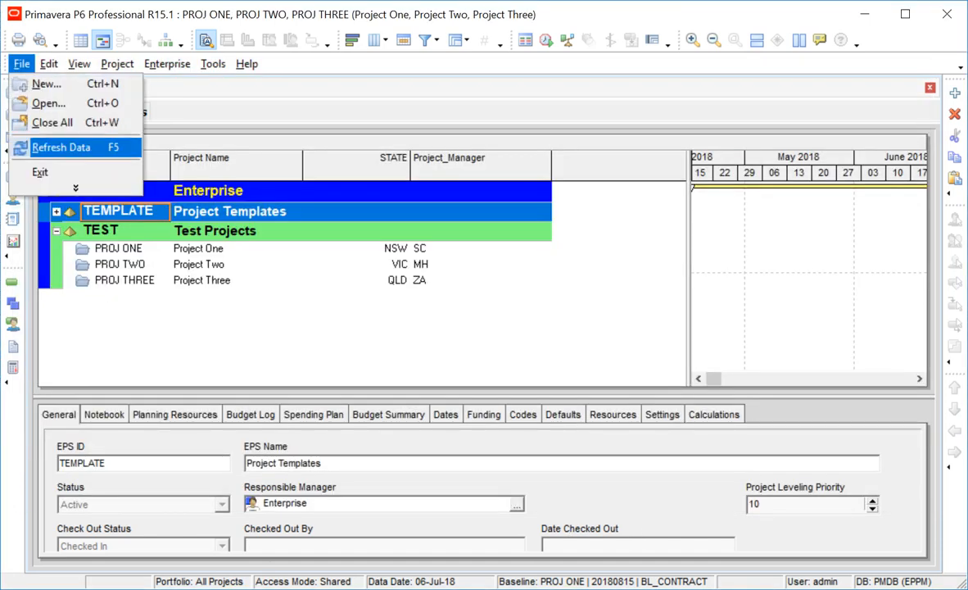
Refresh data and check Assign Baselines: PROJ THREE shows BL_LASTWEEK, PROJ TWO still BL_CONTRACT.
{"action": "left_click", "coordinate": [61, 147]}
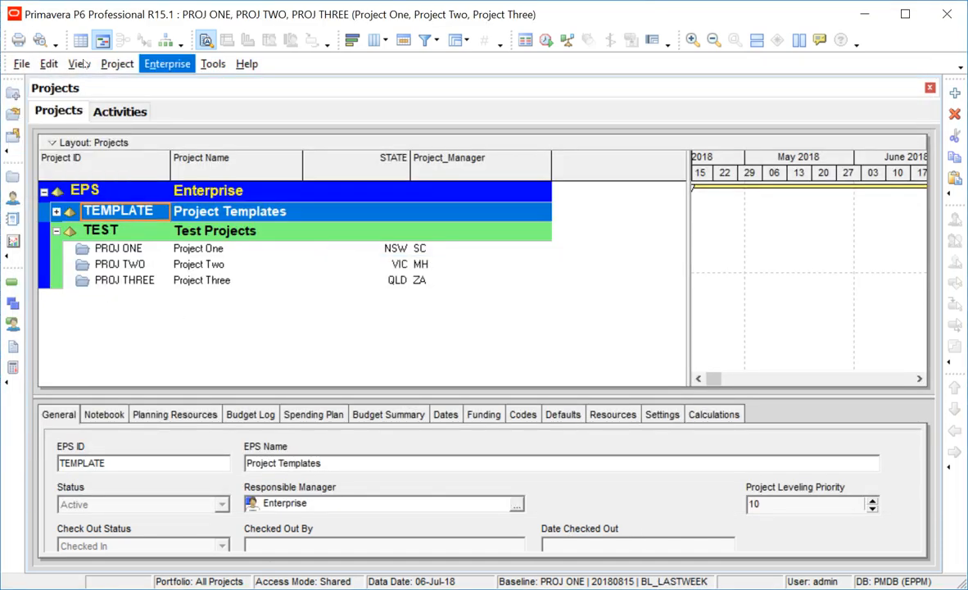
{"action": "left_click", "coordinate": [117, 63]}
{"action": "left_click", "coordinate": [131, 106]}
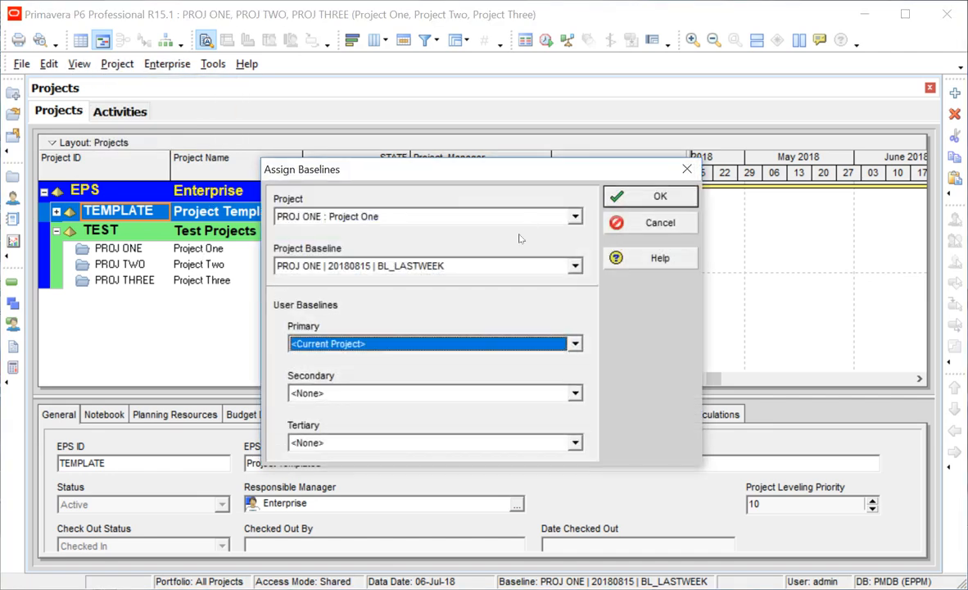
{"action": "left_click", "coordinate": [485, 217]}
{"action": "left_click", "coordinate": [490, 245]}
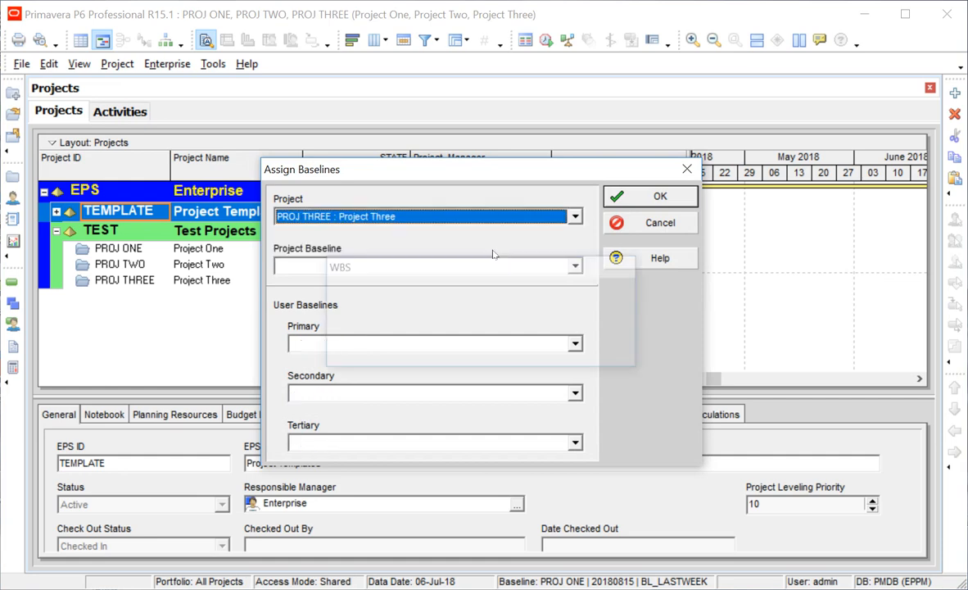
{"action": "left_click", "coordinate": [516, 219]}
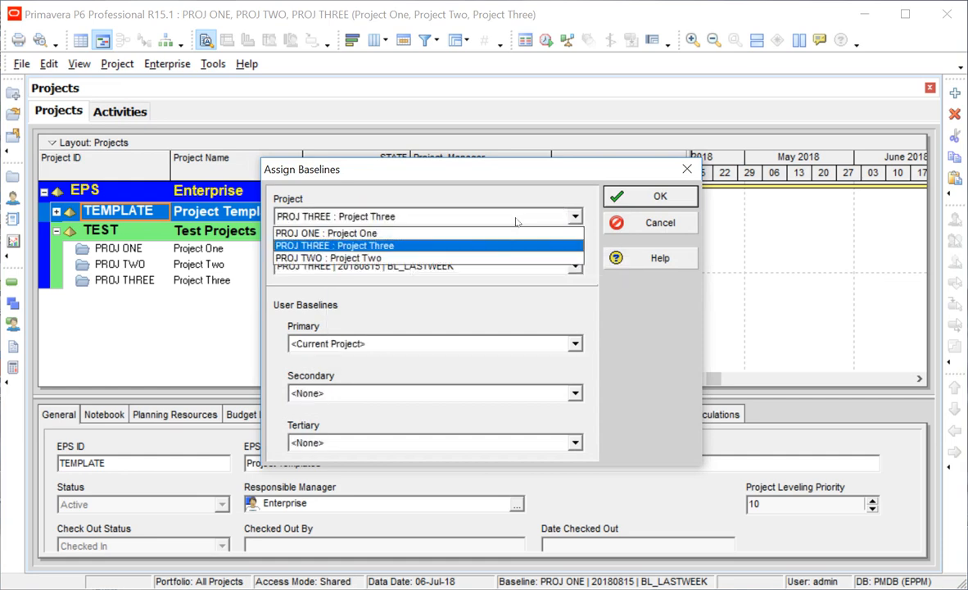
{"action": "left_click", "coordinate": [401, 257]}
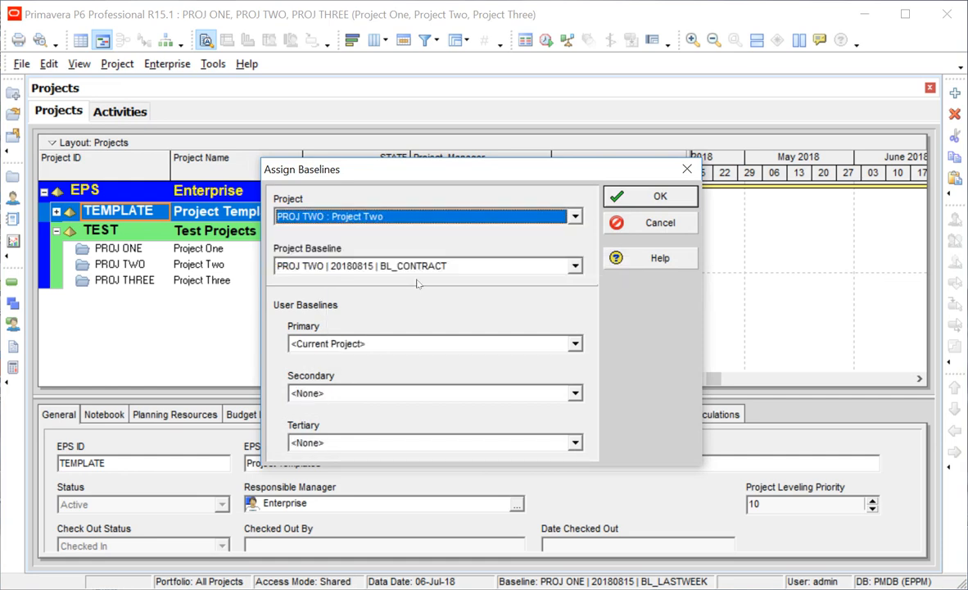
{"action": "left_click", "coordinate": [641, 223]}
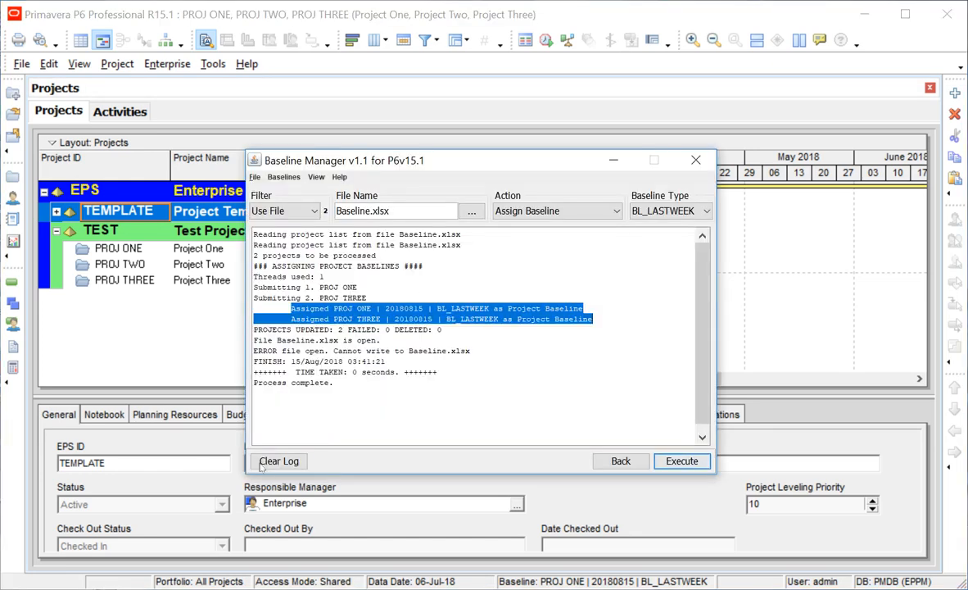
Empty the Baseline Manager log, then close Baseline.xlsx in Excel, saving its changes.
{"action": "left_click", "coordinate": [257, 461]}
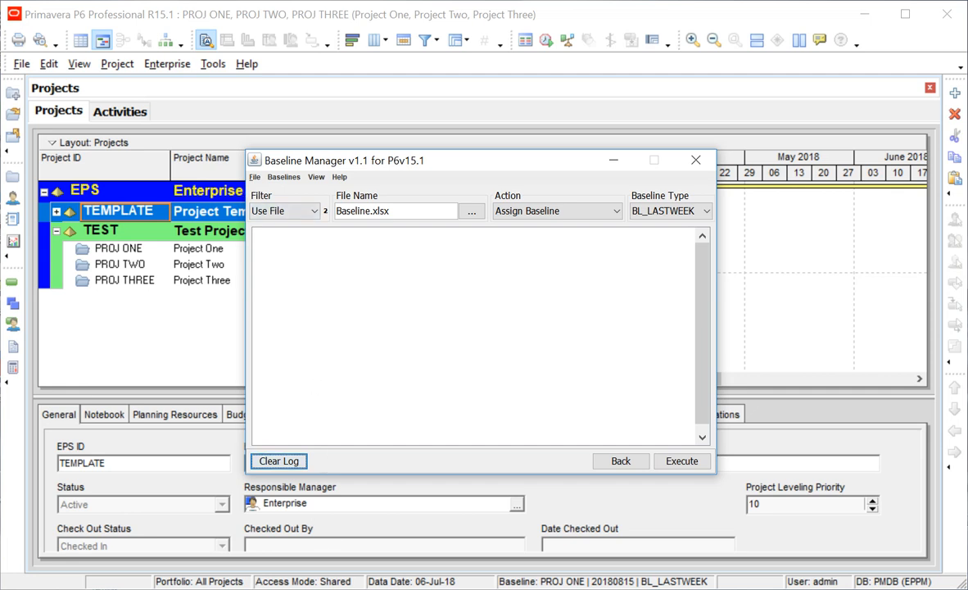
{"action": "mouse_move", "coordinate": [398, 588]}
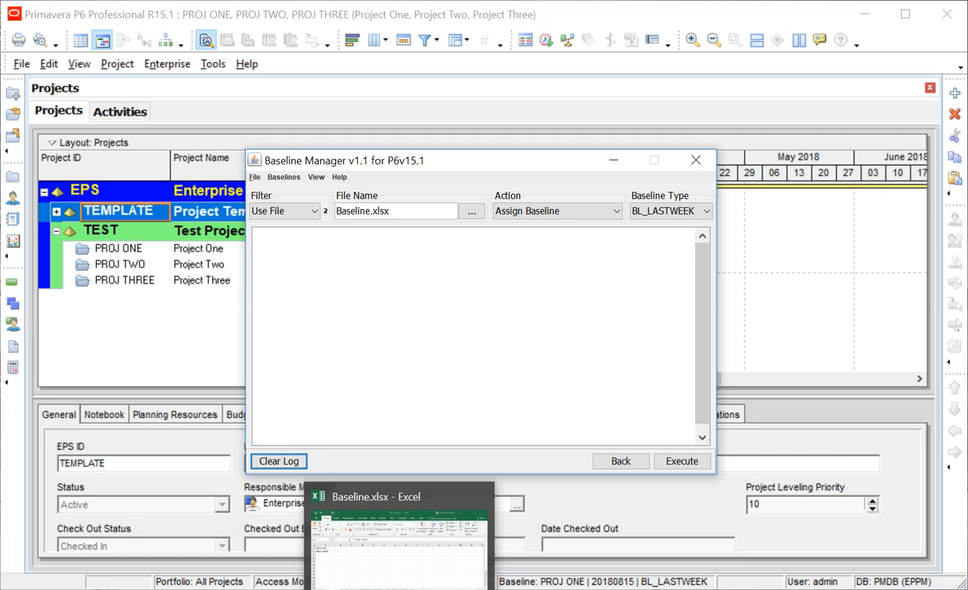
{"action": "left_click", "coordinate": [398, 573]}
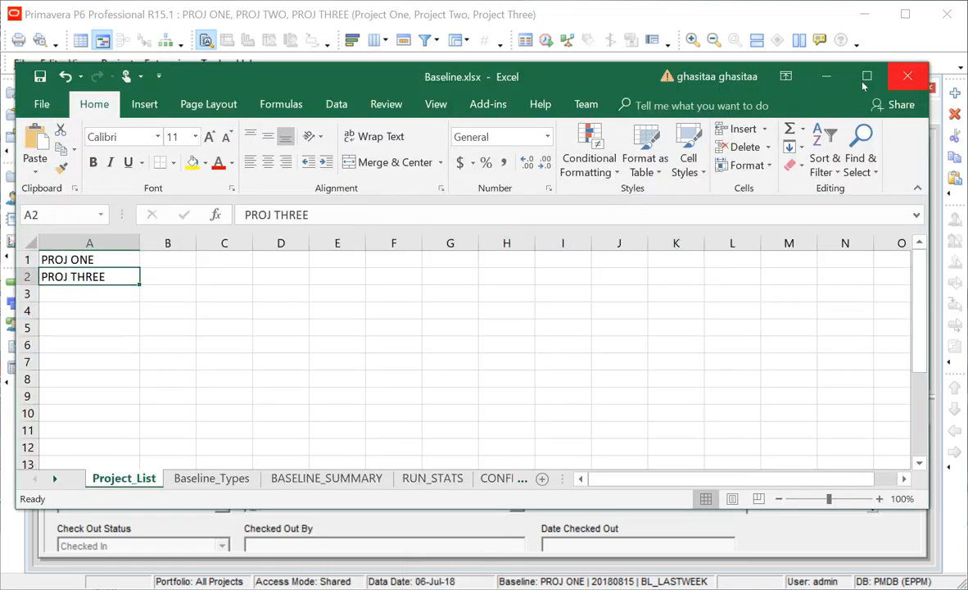
{"action": "left_click", "coordinate": [908, 76]}
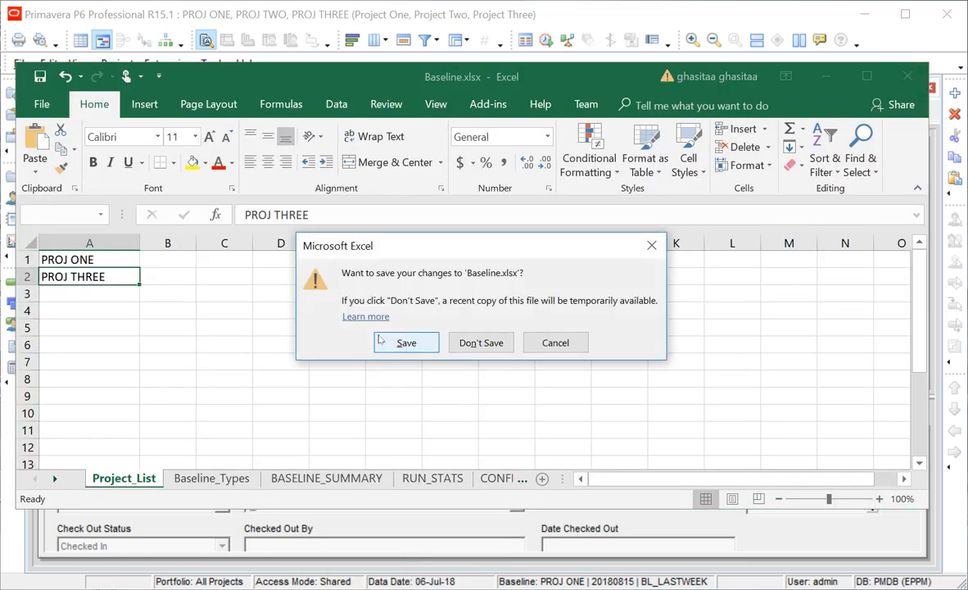
{"action": "left_click", "coordinate": [403, 342]}
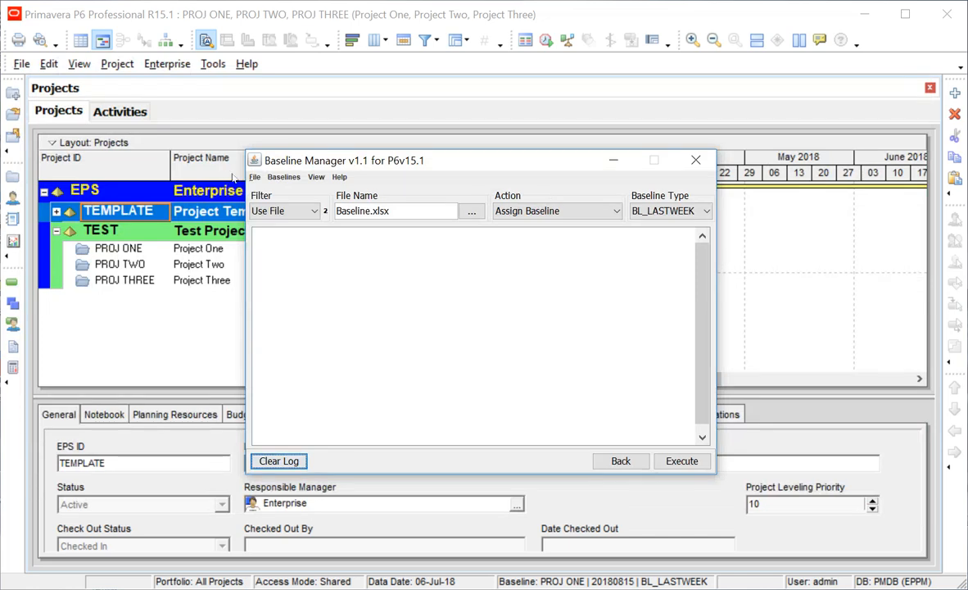
{"action": "left_click", "coordinate": [283, 177]}
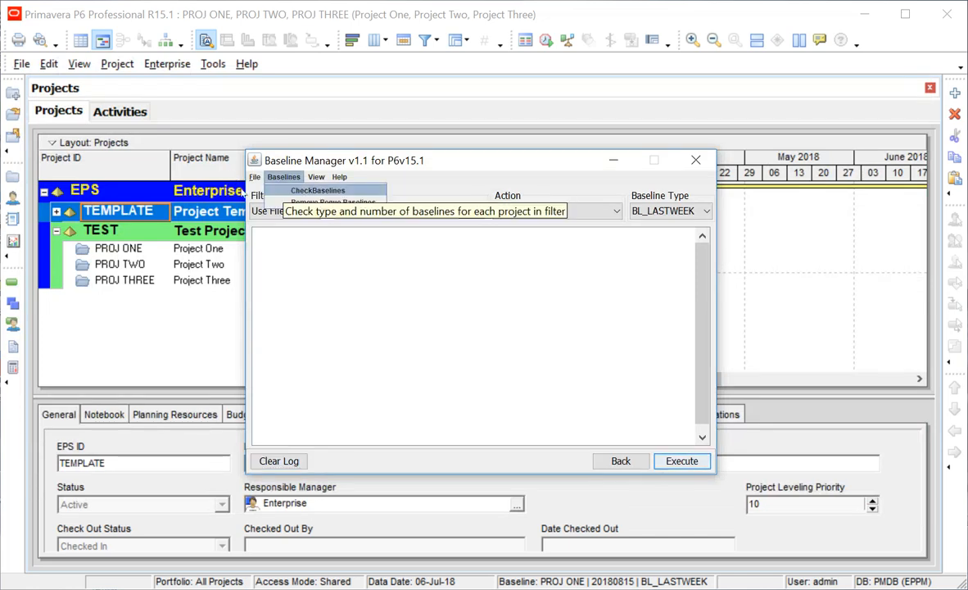
Run CheckBaselines for the file's projects, then for All Projects: two each for PROJ ONE–THREE.
{"action": "left_click", "coordinate": [298, 190]}
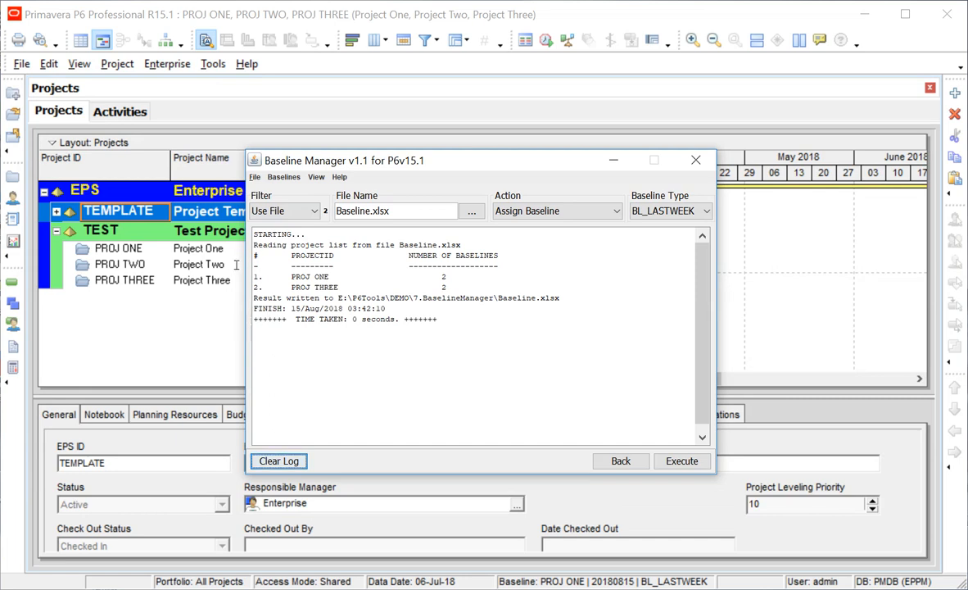
{"action": "left_click", "coordinate": [271, 209]}
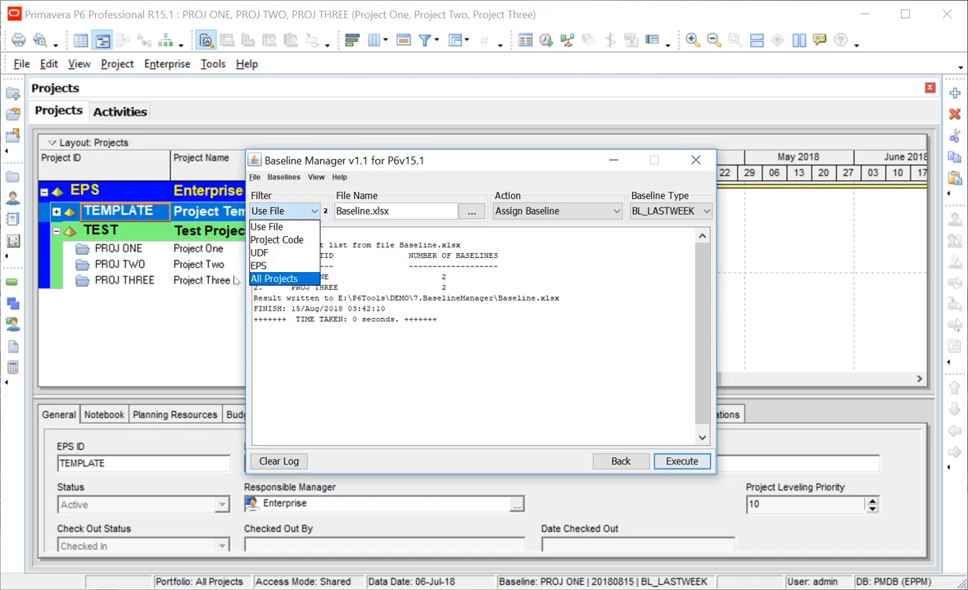
{"action": "left_click", "coordinate": [274, 279]}
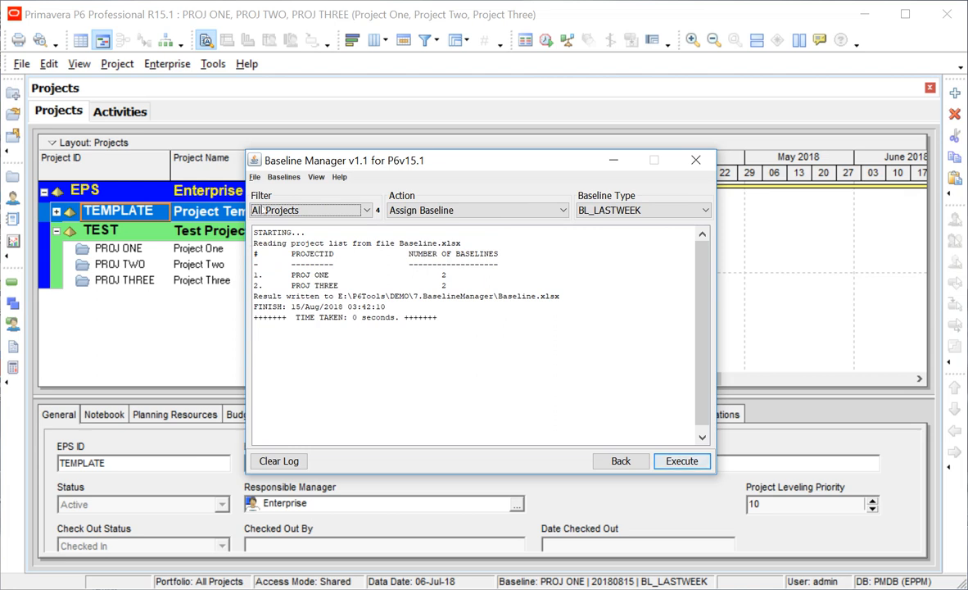
{"action": "left_click", "coordinate": [284, 177]}
{"action": "left_click", "coordinate": [328, 190]}
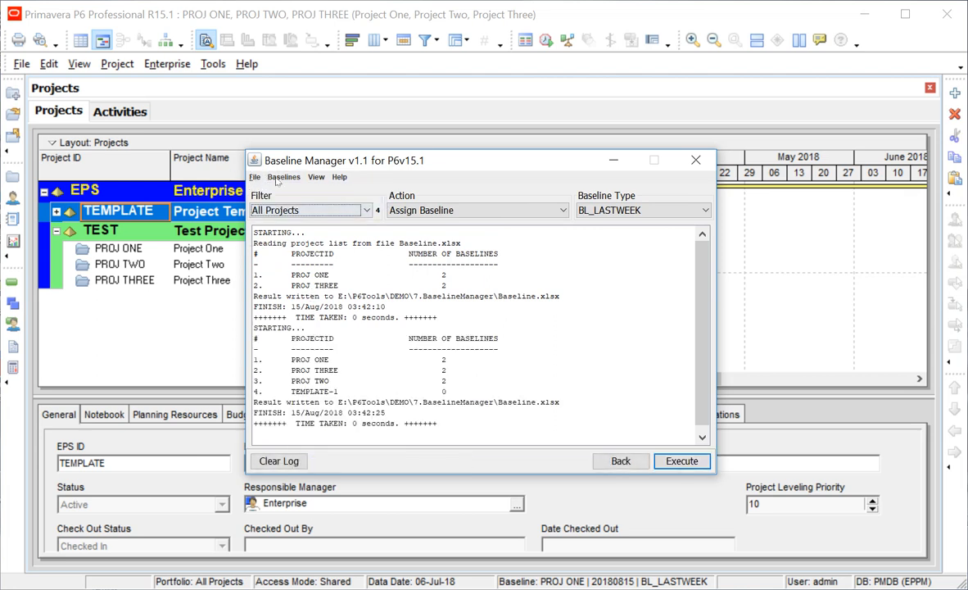
{"action": "key", "text": "alt+v"}
Open Baseline.xlsx and review BASELINE_SUMMARY: one BL_CONTRACT and one BL_LASTWEEK per project.
{"action": "key", "text": "Return"}
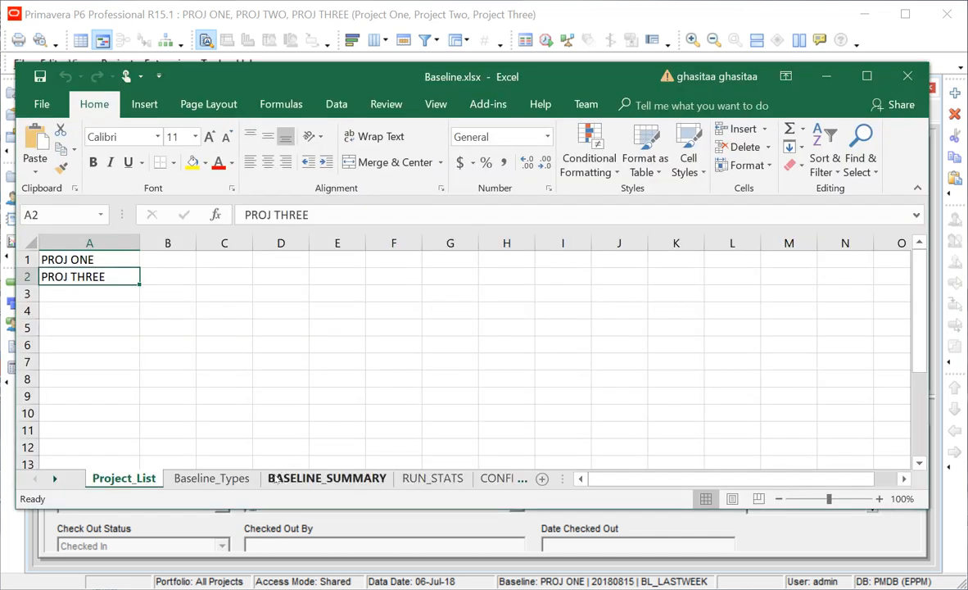
{"action": "left_click", "coordinate": [283, 478]}
{"action": "left_click", "coordinate": [201, 361]}
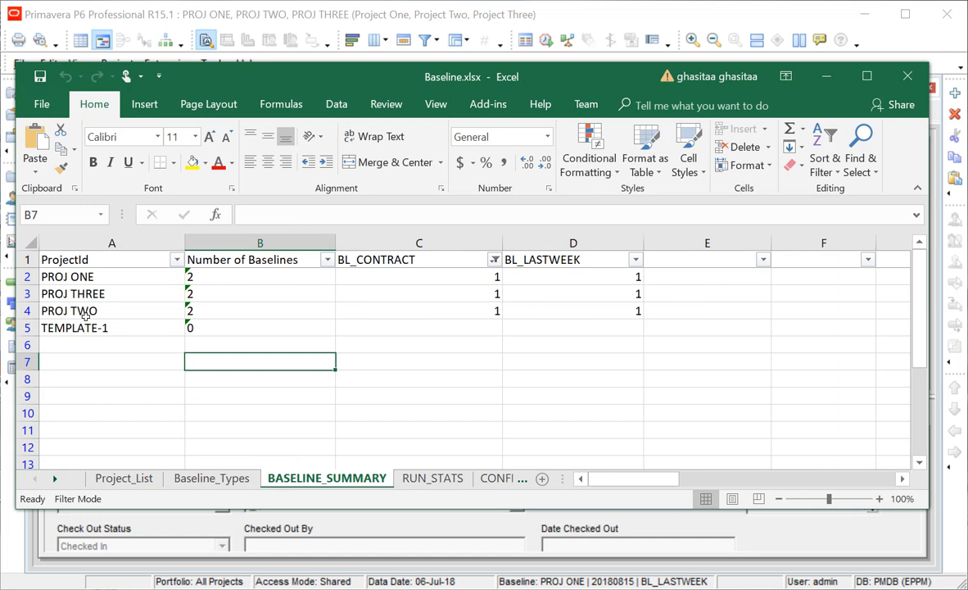
{"action": "left_click", "coordinate": [74, 276]}
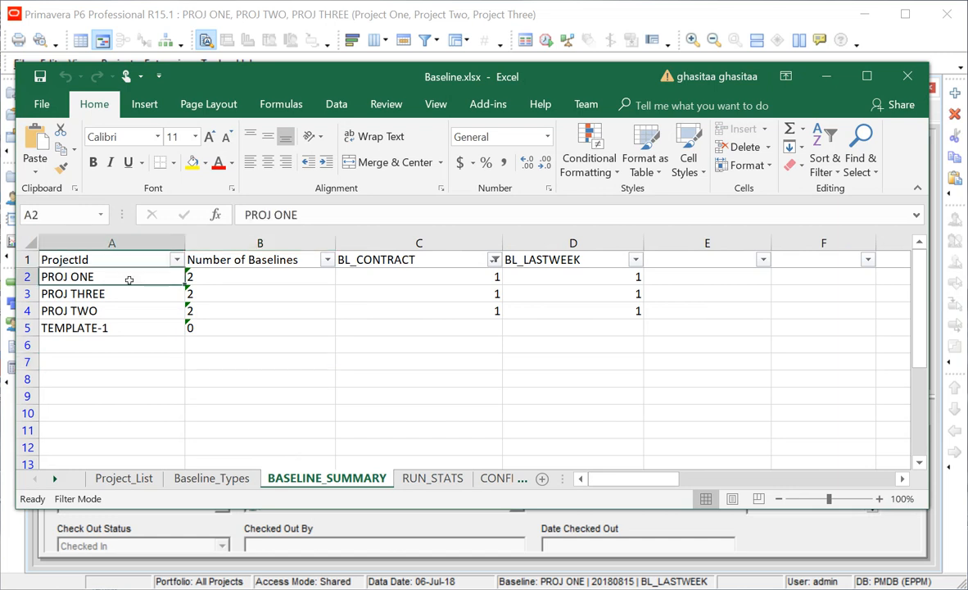
{"action": "left_click", "coordinate": [105, 293]}
{"action": "left_click", "coordinate": [96, 310]}
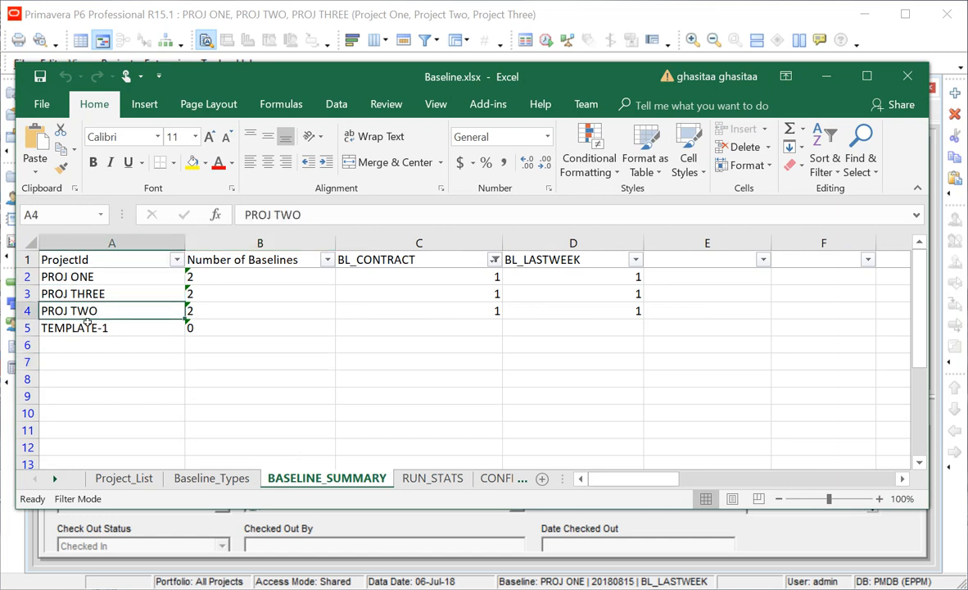
{"action": "left_click", "coordinate": [378, 276]}
{"action": "key", "text": "Right"}
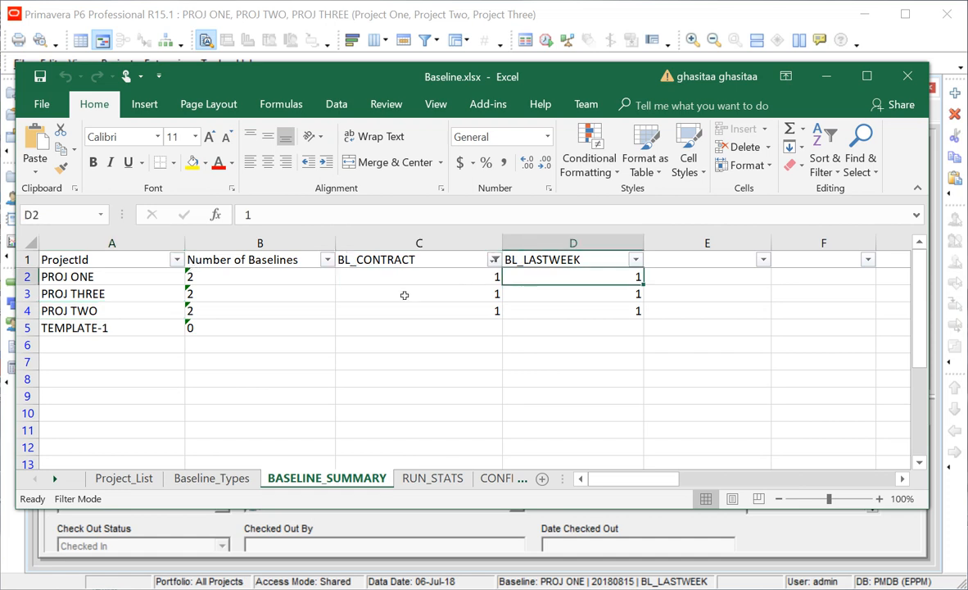
{"action": "left_click", "coordinate": [393, 274]}
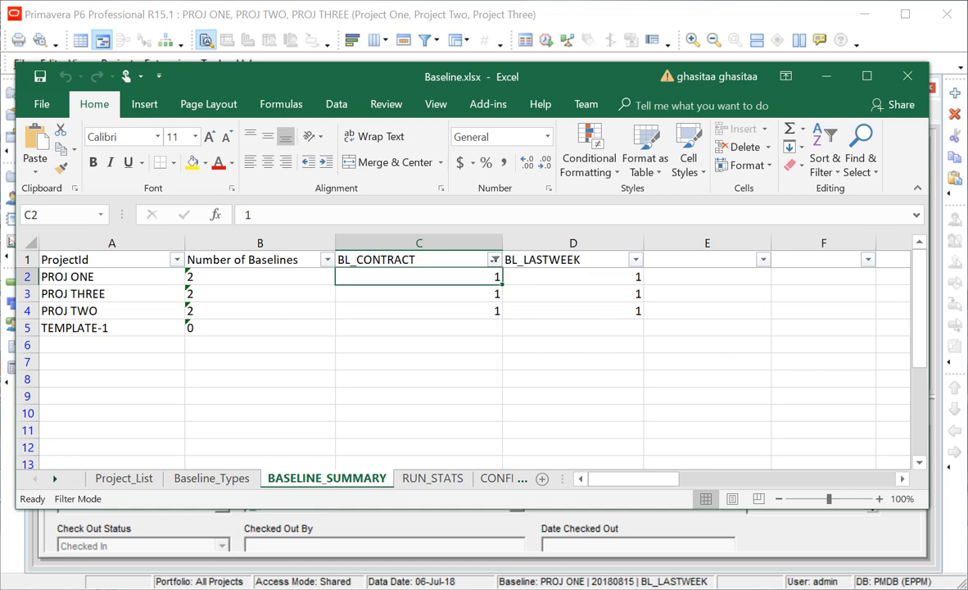
Bring Baseline Manager forward and clear its log.
{"action": "left_click", "coordinate": [344, 524]}
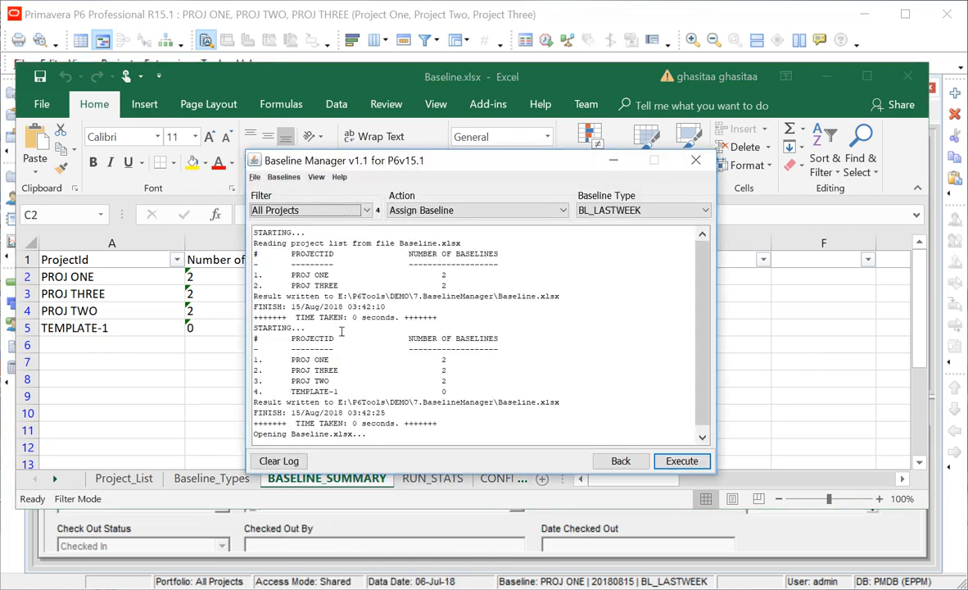
{"action": "left_click", "coordinate": [256, 461]}
{"action": "left_click", "coordinate": [283, 177]}
{"action": "mouse_move", "coordinate": [316, 176]}
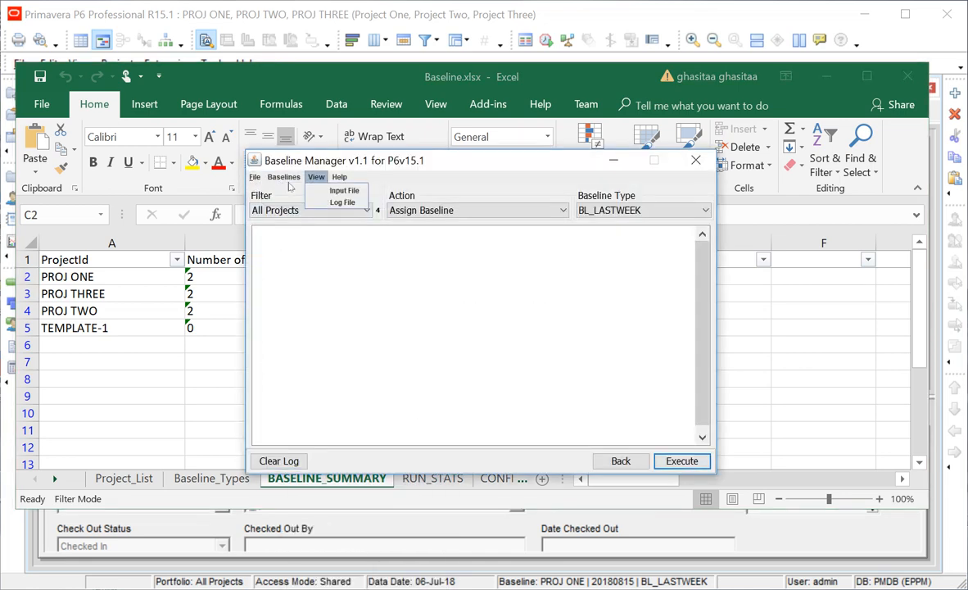
{"action": "left_click", "coordinate": [116, 396]}
Add a new Project One baseline in Maintain Baselines as a copy of the current project.
{"action": "left_click", "coordinate": [246, 589]}
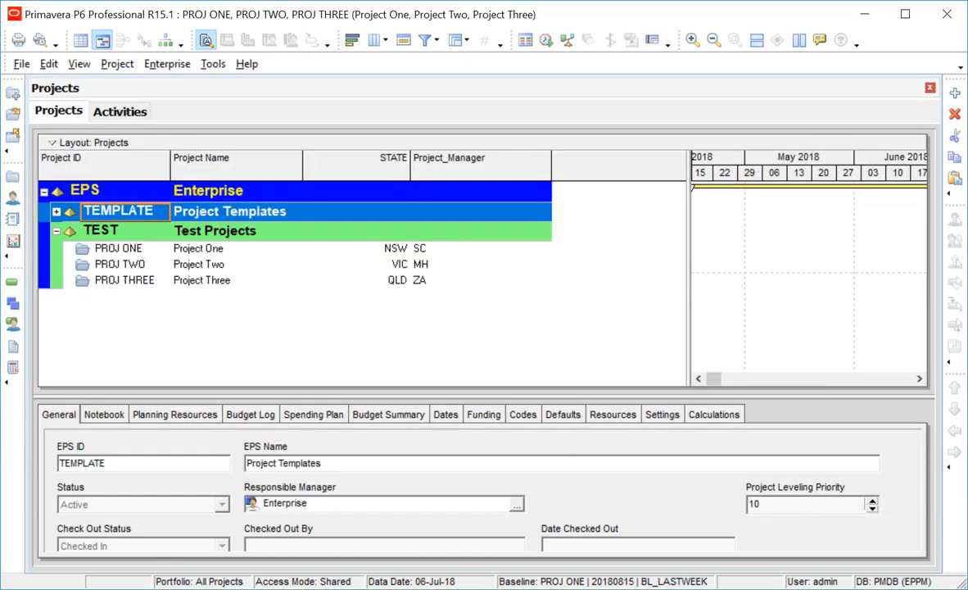
{"action": "left_click", "coordinate": [84, 282]}
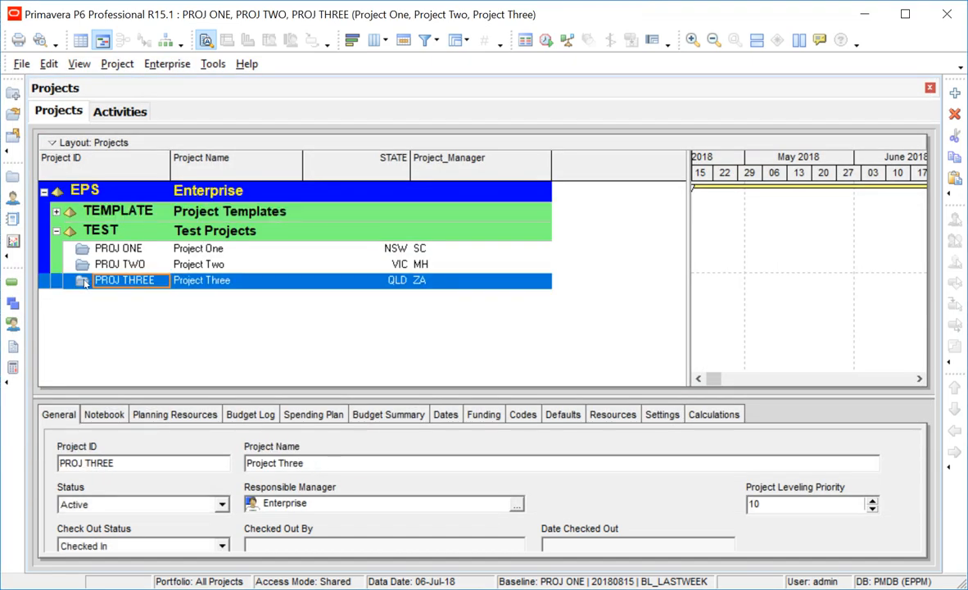
{"action": "left_click", "coordinate": [117, 63]}
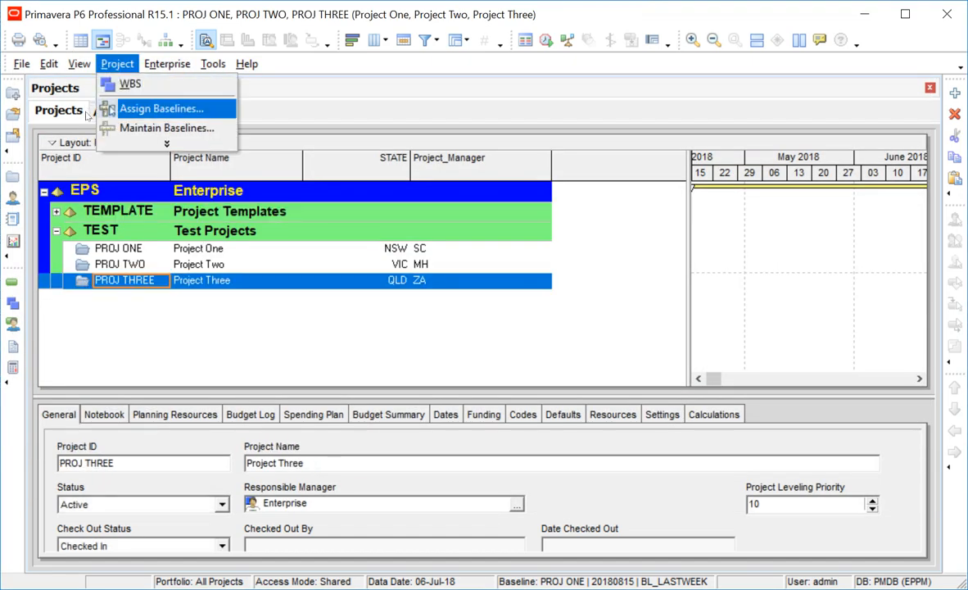
{"action": "left_click", "coordinate": [164, 128]}
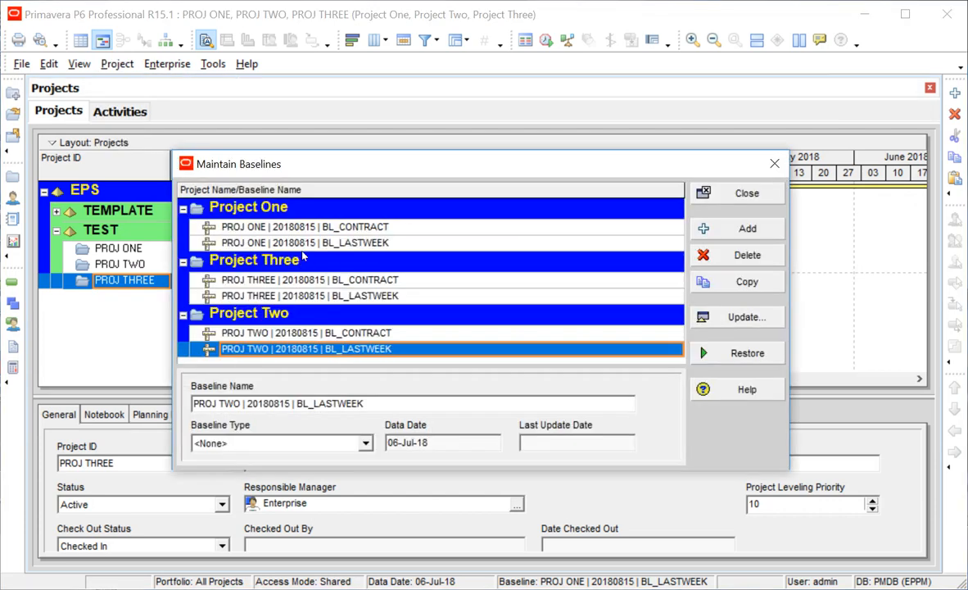
{"action": "left_click", "coordinate": [369, 231]}
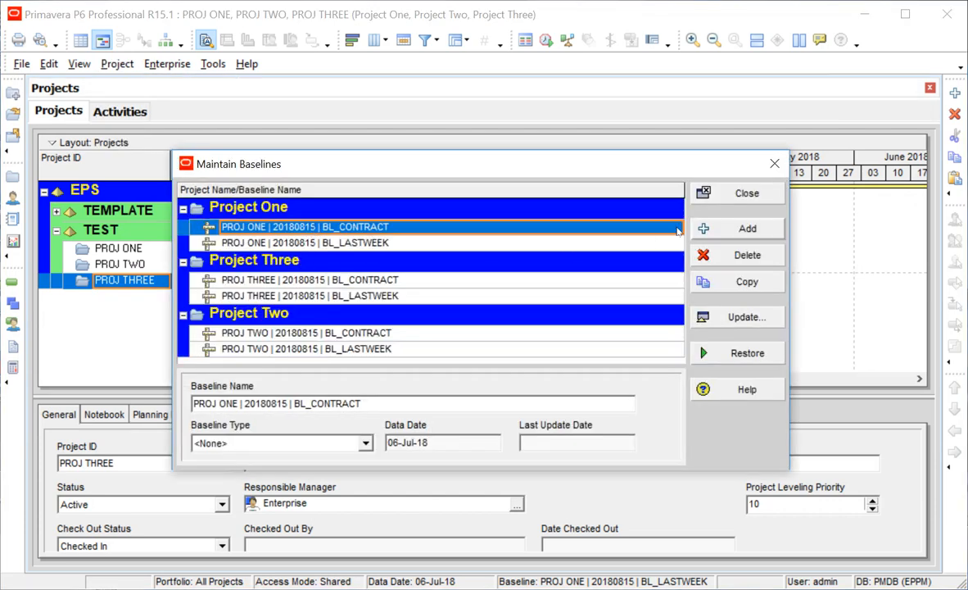
{"action": "left_click", "coordinate": [740, 228]}
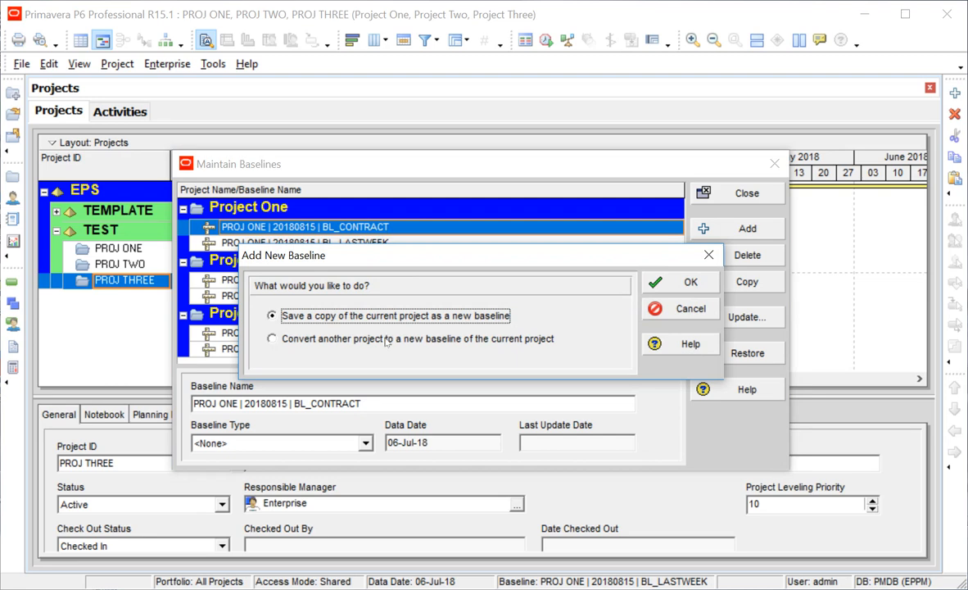
{"action": "left_click", "coordinate": [687, 281]}
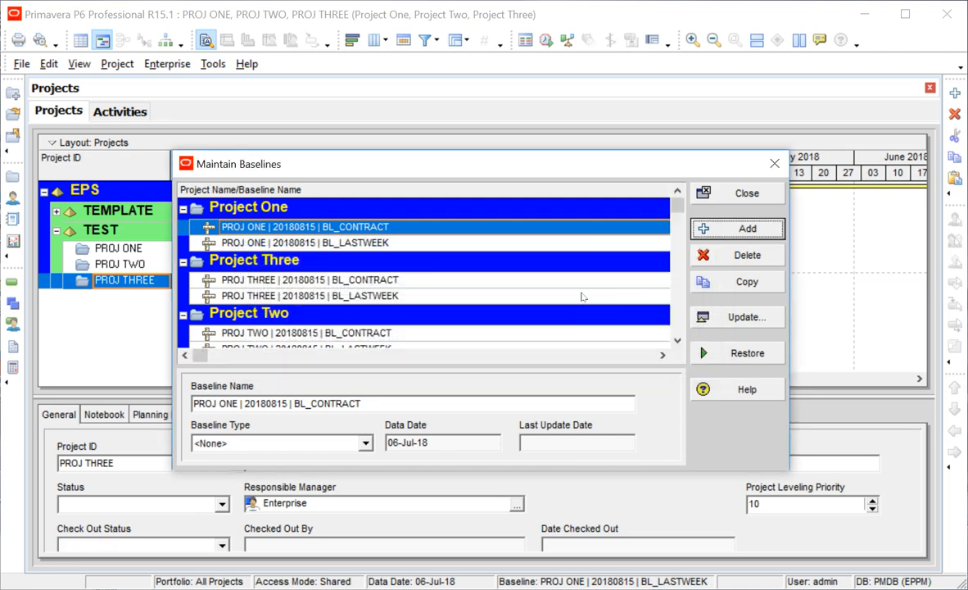
Review the baseline list, comparing Project One - B3 with the BL_CONTRACT and BL_LASTWEEK entries.
{"action": "left_click", "coordinate": [254, 258]}
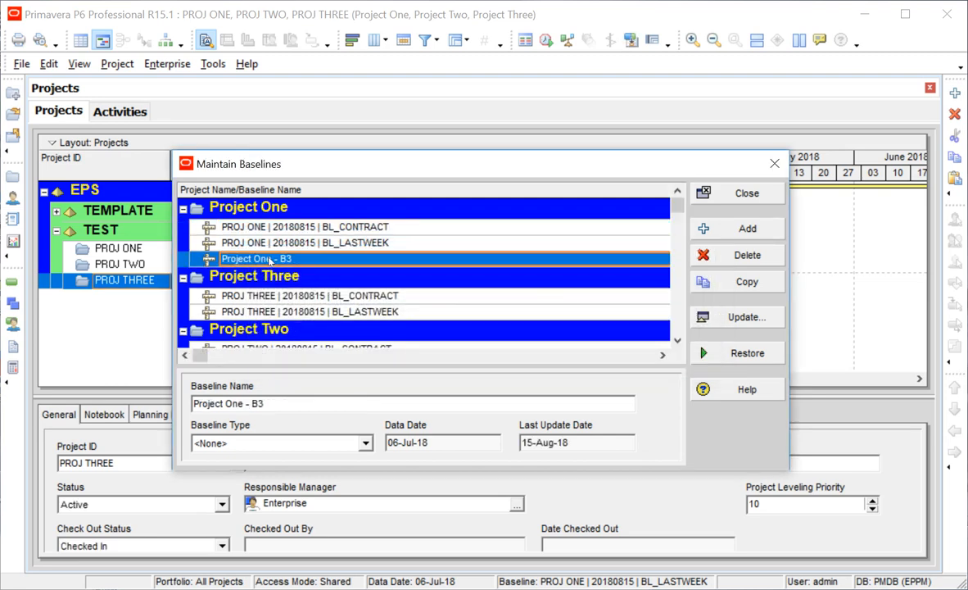
{"action": "left_click", "coordinate": [233, 294]}
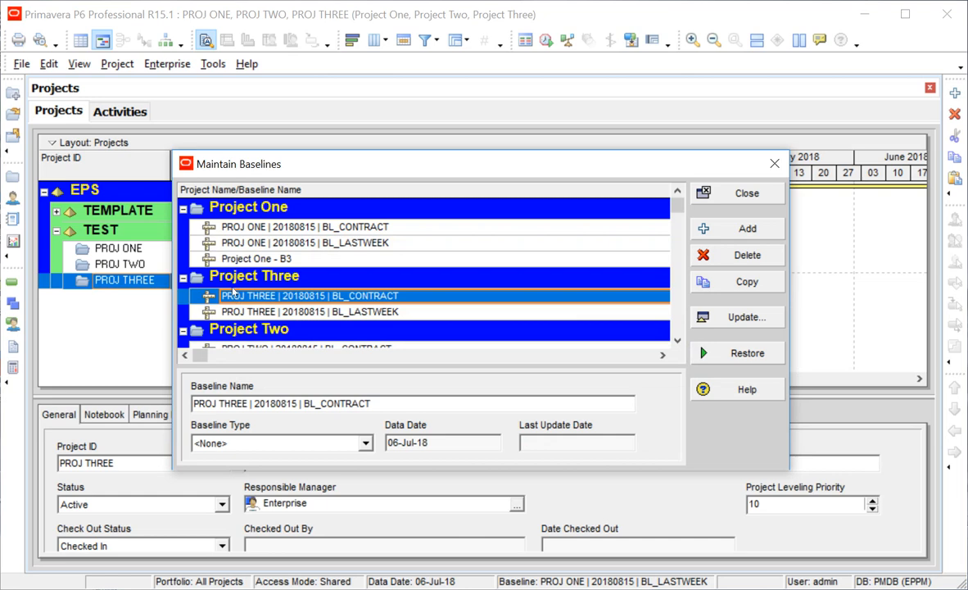
{"action": "left_click", "coordinate": [212, 242]}
{"action": "left_click", "coordinate": [224, 259]}
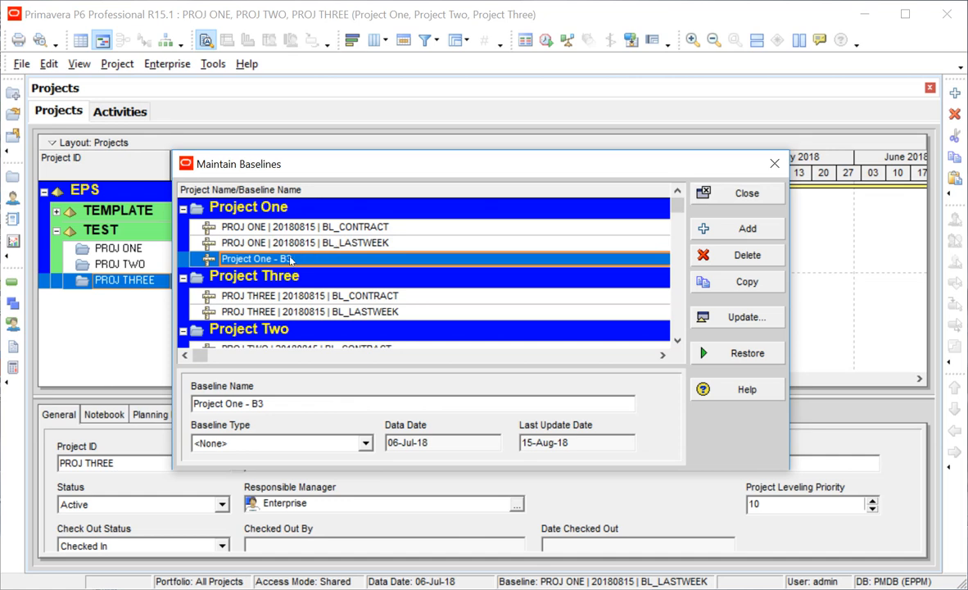
Show the Baseline_Types sheet and select the BL_CONTRACT, BL_AGREED and BL_LASTWEEK type names.
{"action": "key", "text": "alt+Tab"}
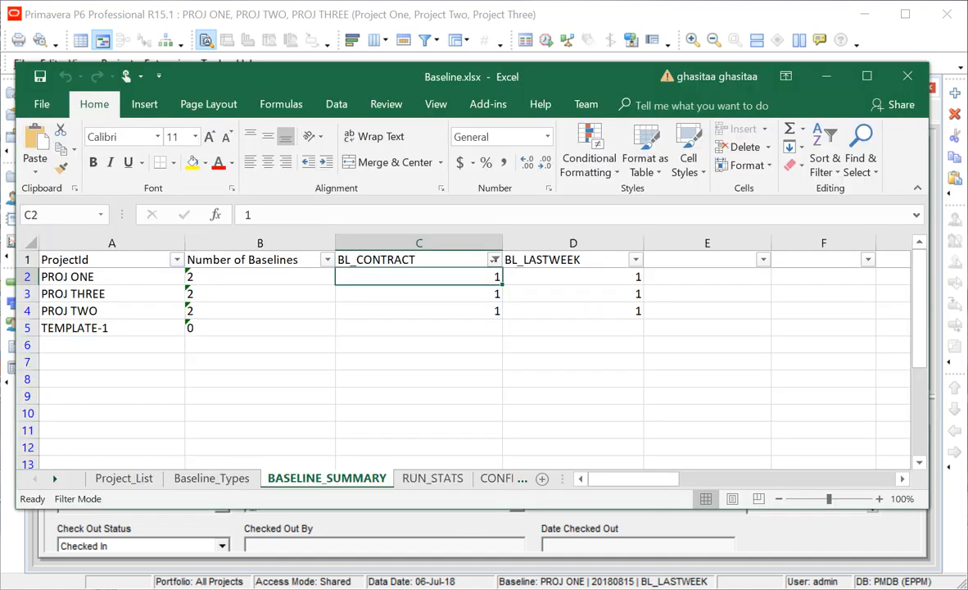
{"action": "left_click", "coordinate": [211, 477]}
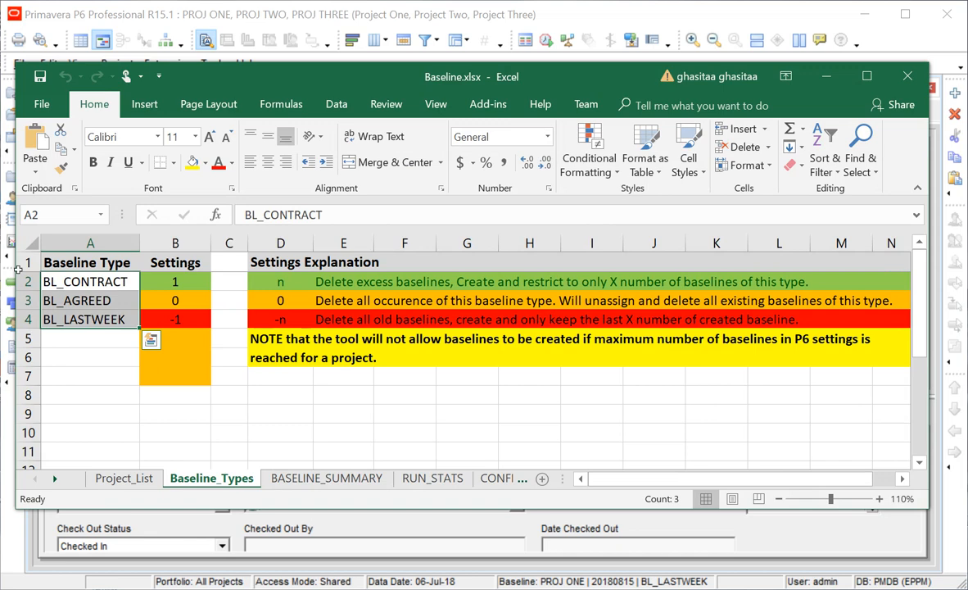
{"action": "left_click_drag", "start_coordinate": [44, 280], "coordinate": [44, 319]}
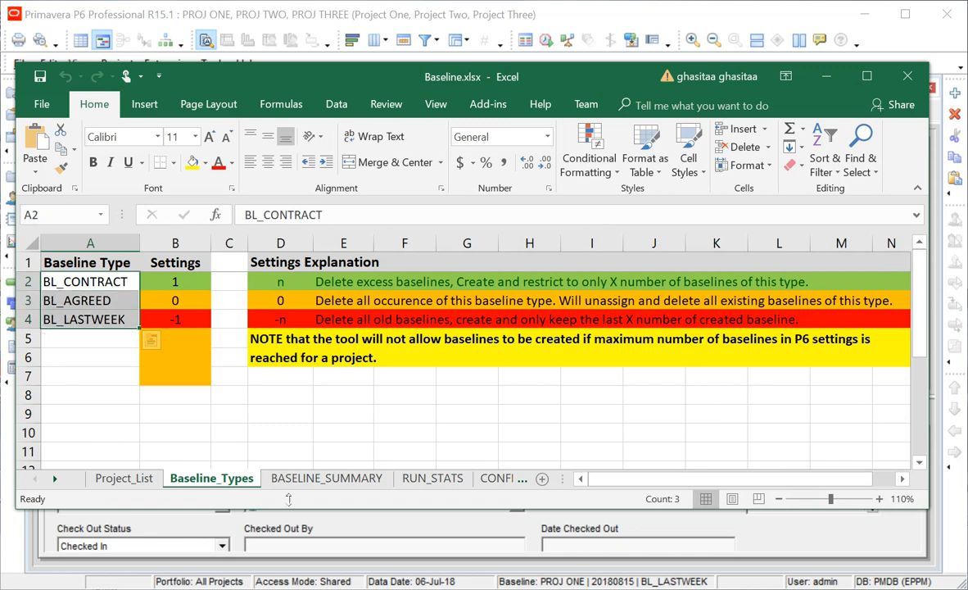
{"action": "left_click", "coordinate": [54, 395]}
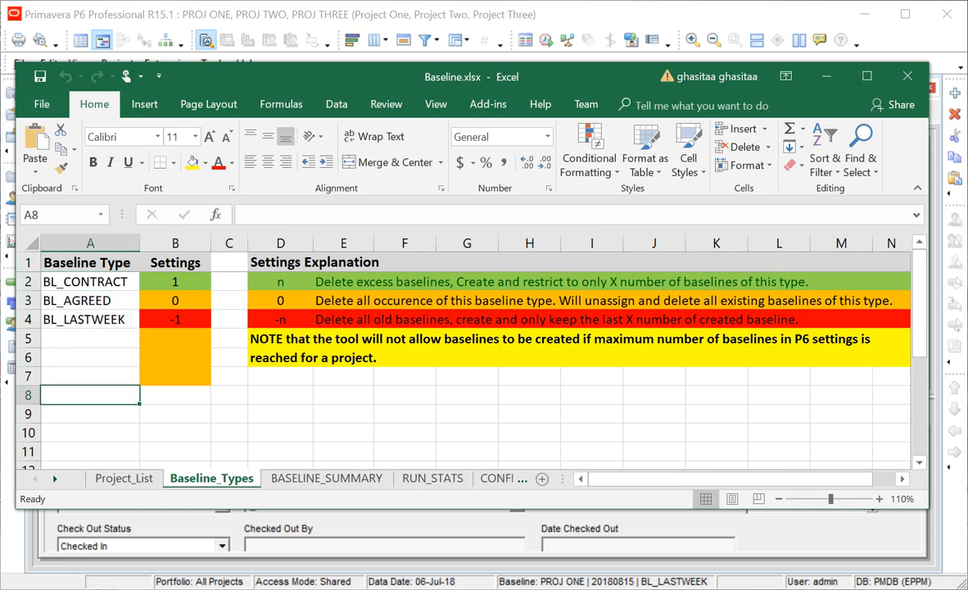
{"action": "mouse_move", "coordinate": [309, 586]}
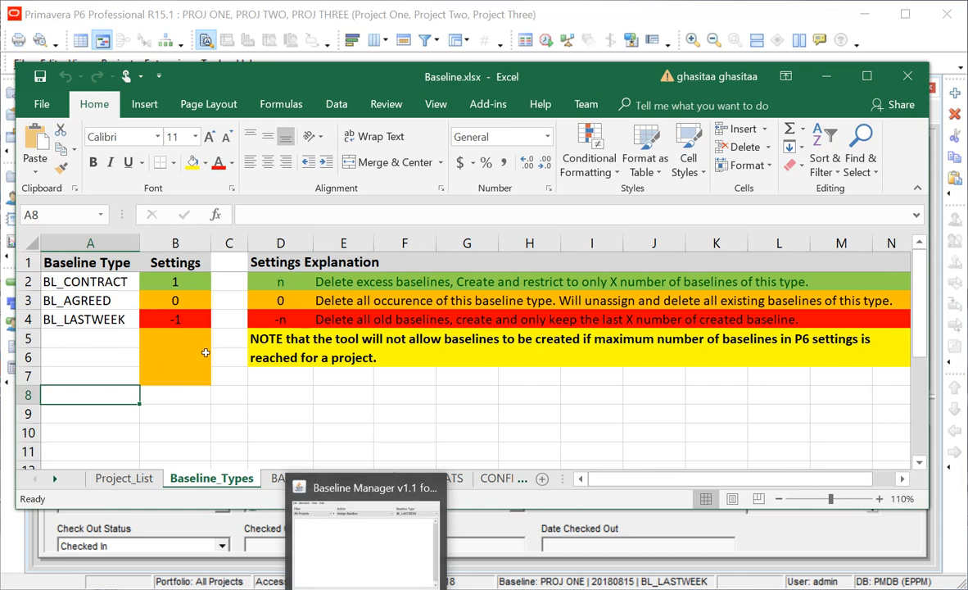
Run Remove Rogue Baselines, confirming deletion of Project One - B3, then check the Baseline Type list.
{"action": "left_click", "coordinate": [310, 583]}
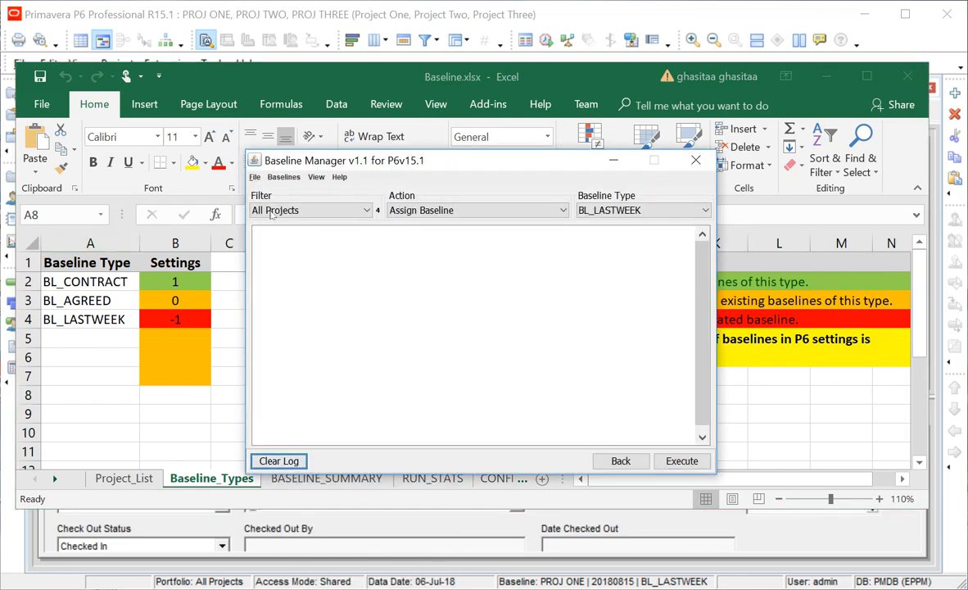
{"action": "left_click", "coordinate": [283, 177]}
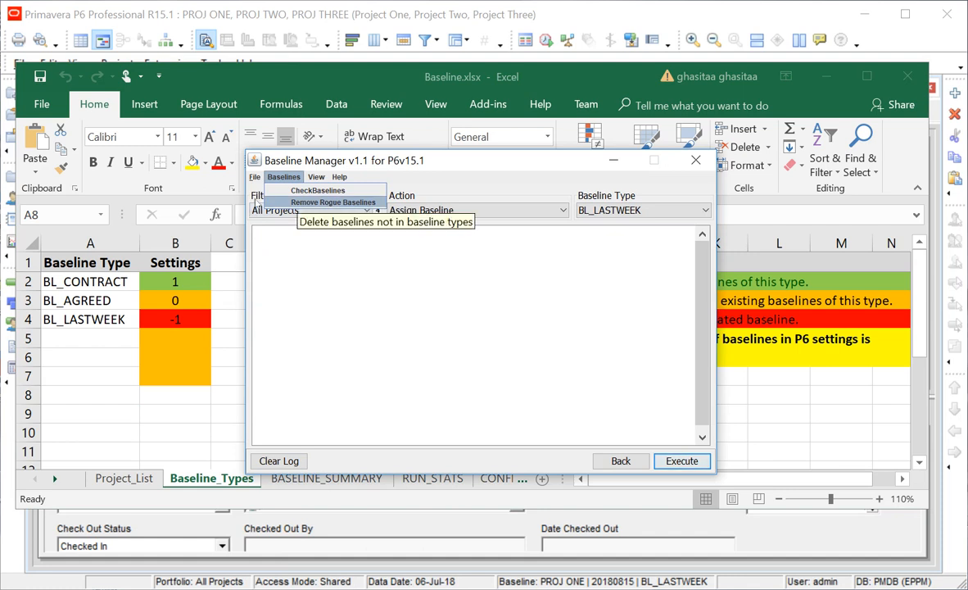
{"action": "left_click", "coordinate": [332, 201]}
{"action": "key", "text": "Return"}
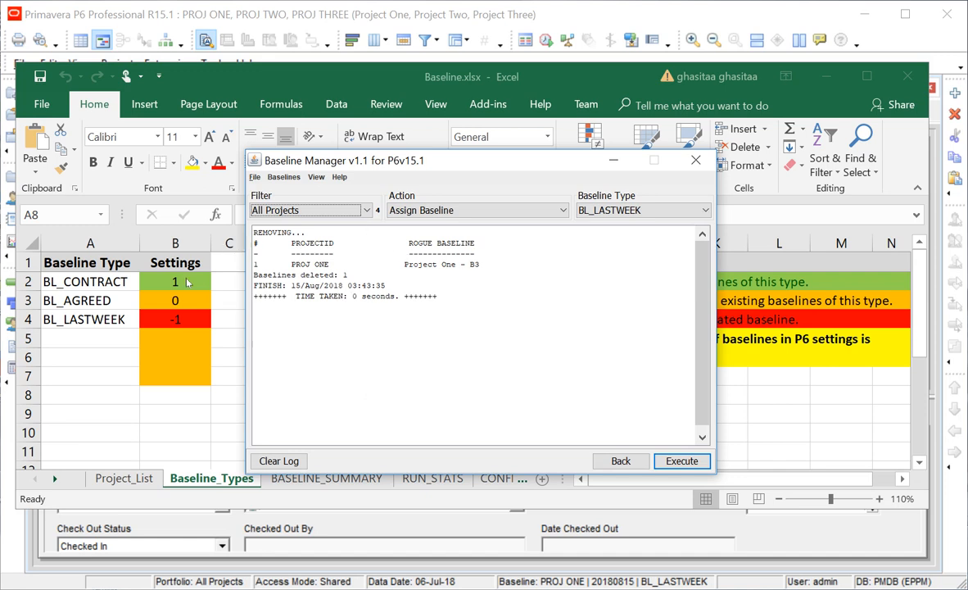
{"action": "left_click", "coordinate": [580, 210]}
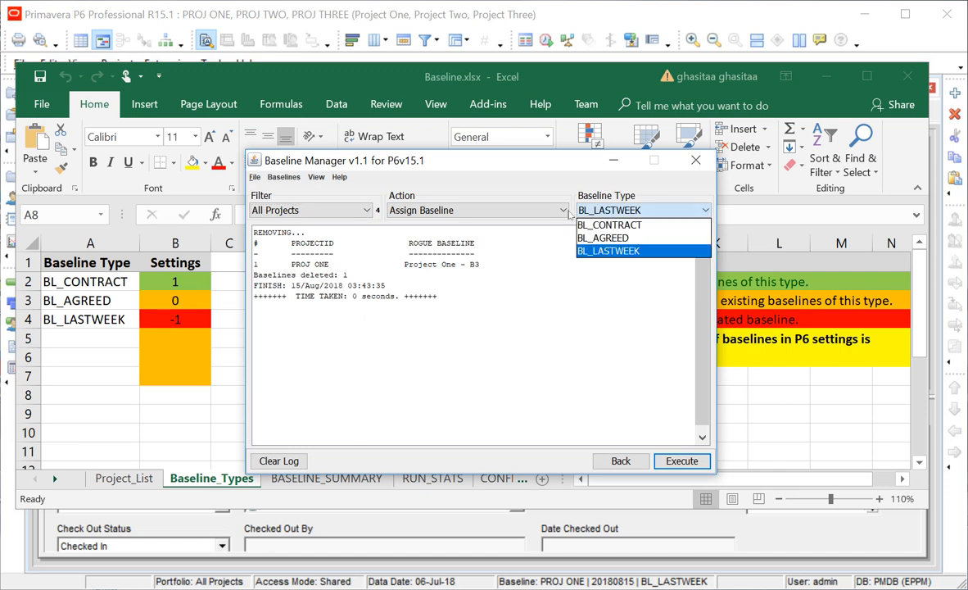
{"action": "left_click", "coordinate": [455, 332]}
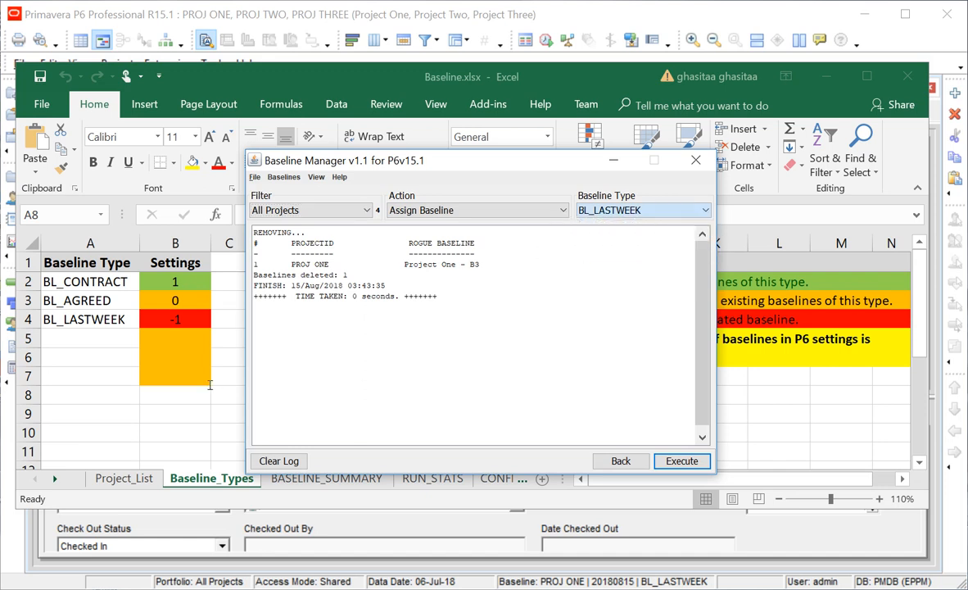
{"action": "left_click", "coordinate": [59, 397]}
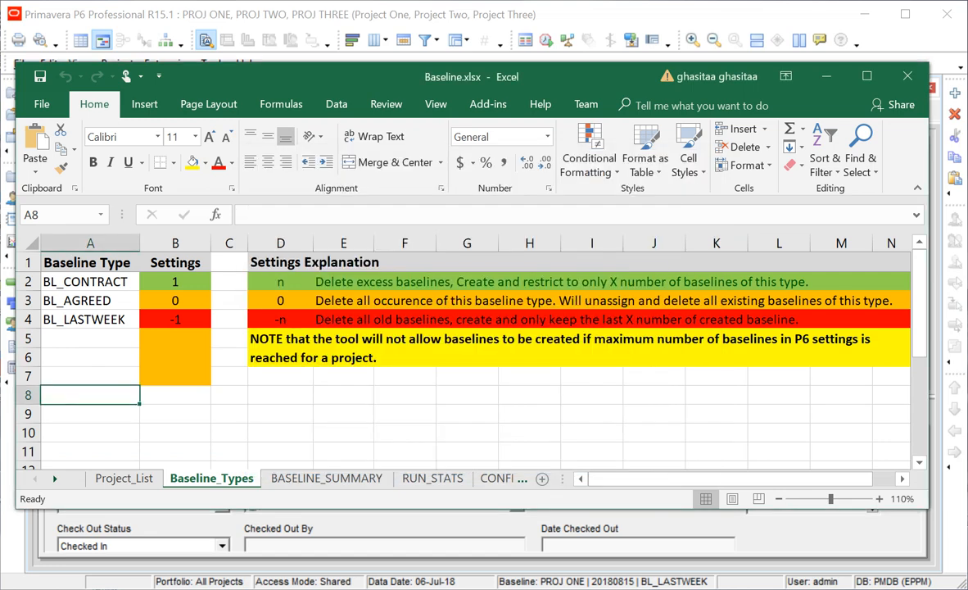
Return to P6, close the baseline window and refresh the project data.
{"action": "key", "text": "alt+Tab"}
{"action": "left_click", "coordinate": [742, 193]}
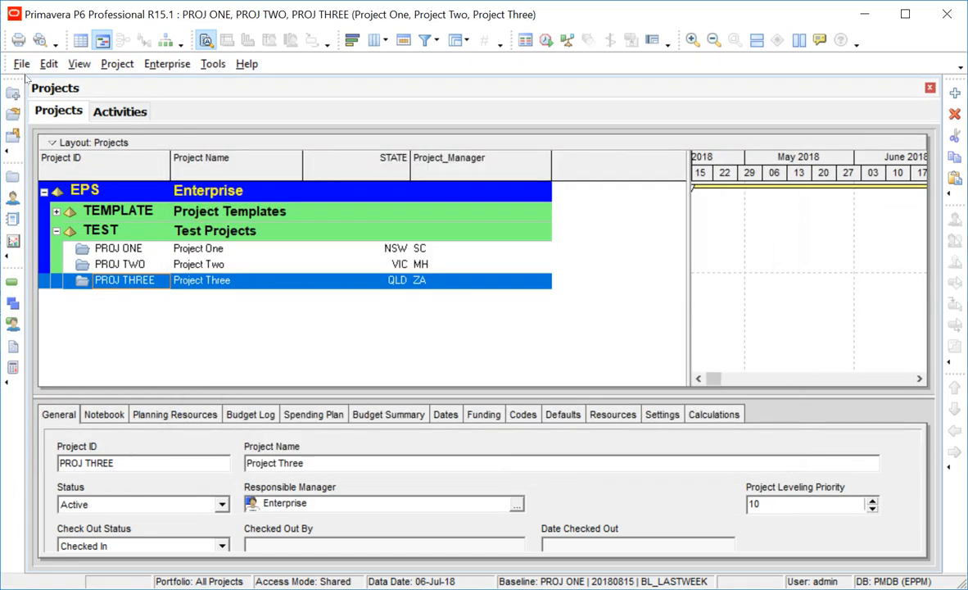
{"action": "left_click", "coordinate": [21, 64]}
{"action": "left_click", "coordinate": [40, 147]}
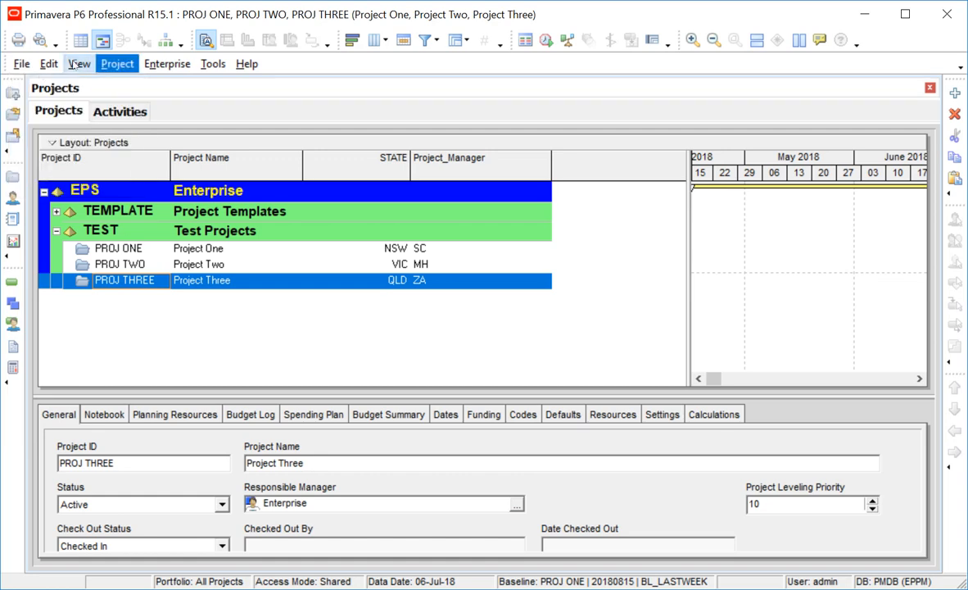
Review each project's baselines in Maintain Baselines, then bring Baseline Manager back in front.
{"action": "left_click", "coordinate": [116, 64]}
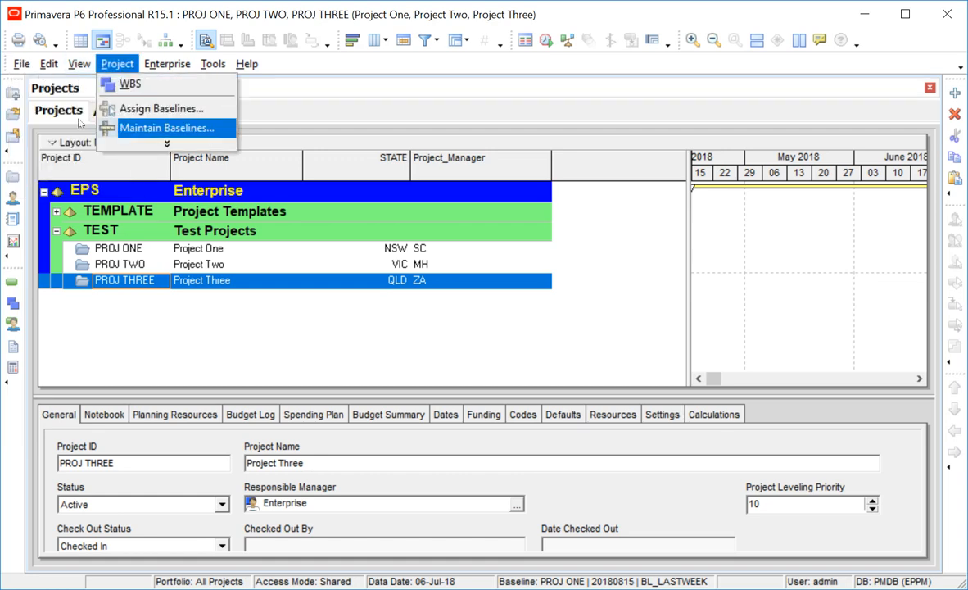
{"action": "key", "text": "Return"}
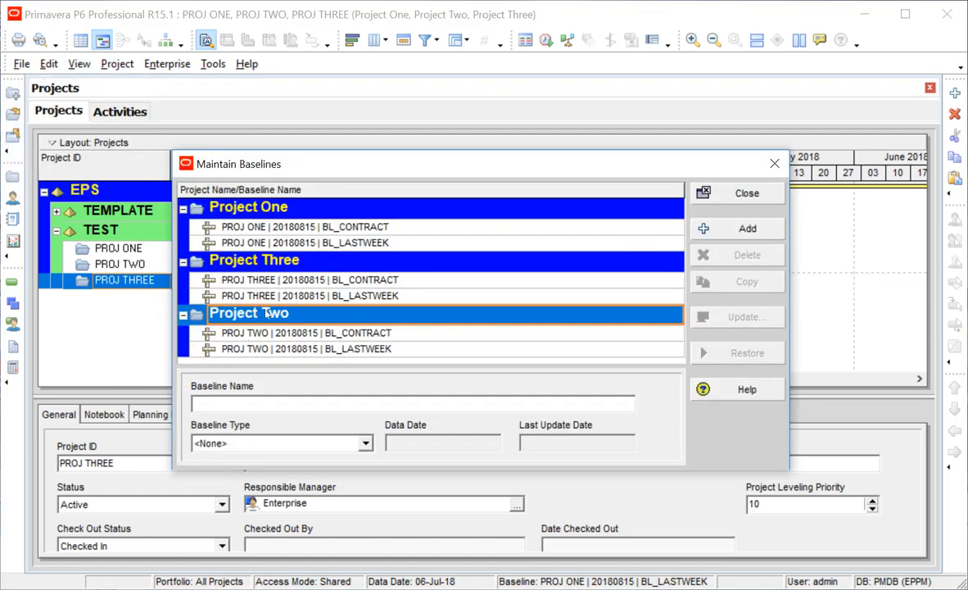
{"action": "left_click", "coordinate": [737, 194]}
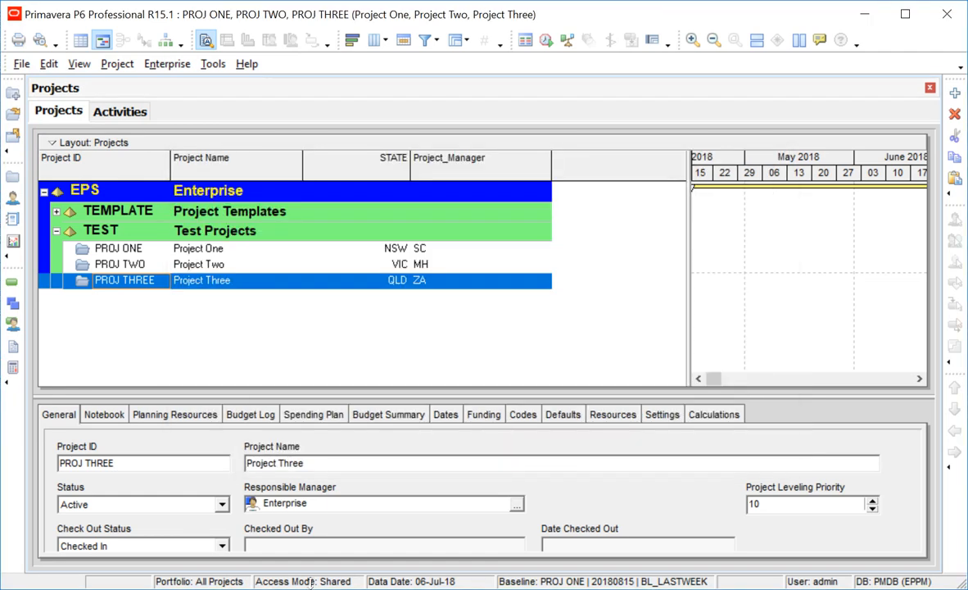
{"action": "mouse_move", "coordinate": [311, 583]}
{"action": "left_click", "coordinate": [364, 565]}
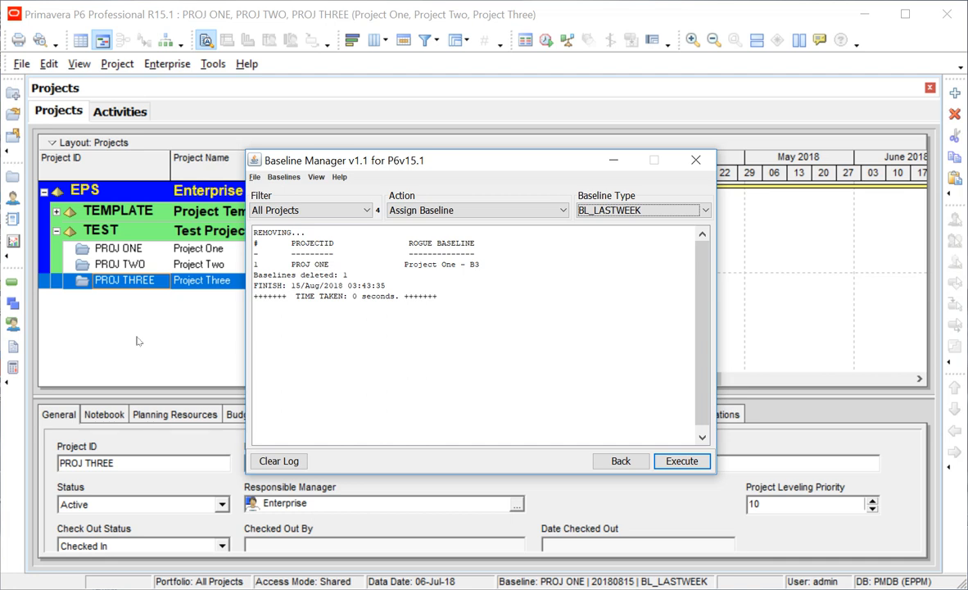
{"action": "mouse_move", "coordinate": [399, 589]}
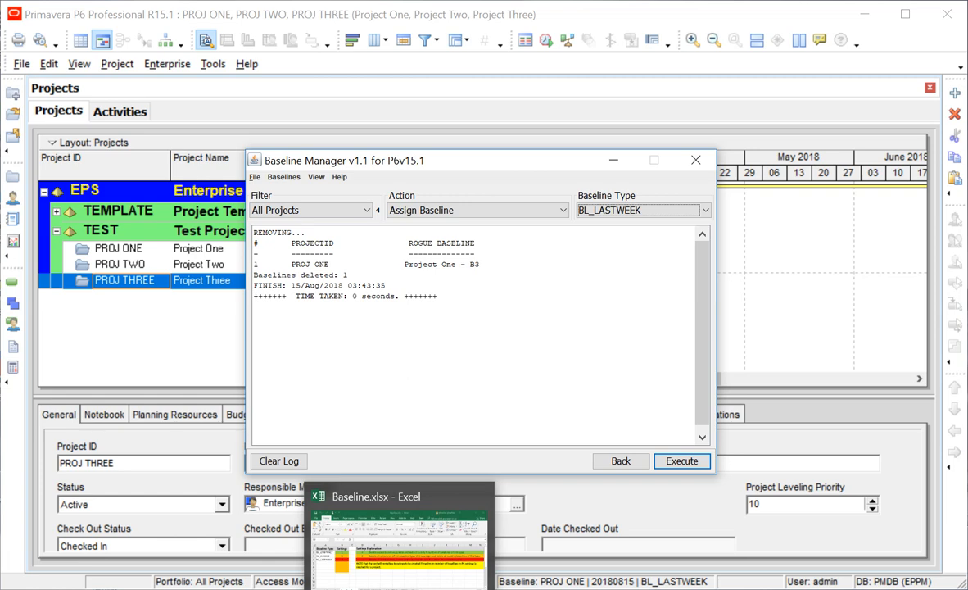
Set BL_AGREED in cell B3 of Baseline.xlsx to 0, save the workbook and return to Baseline Manager.
{"action": "left_click", "coordinate": [399, 586]}
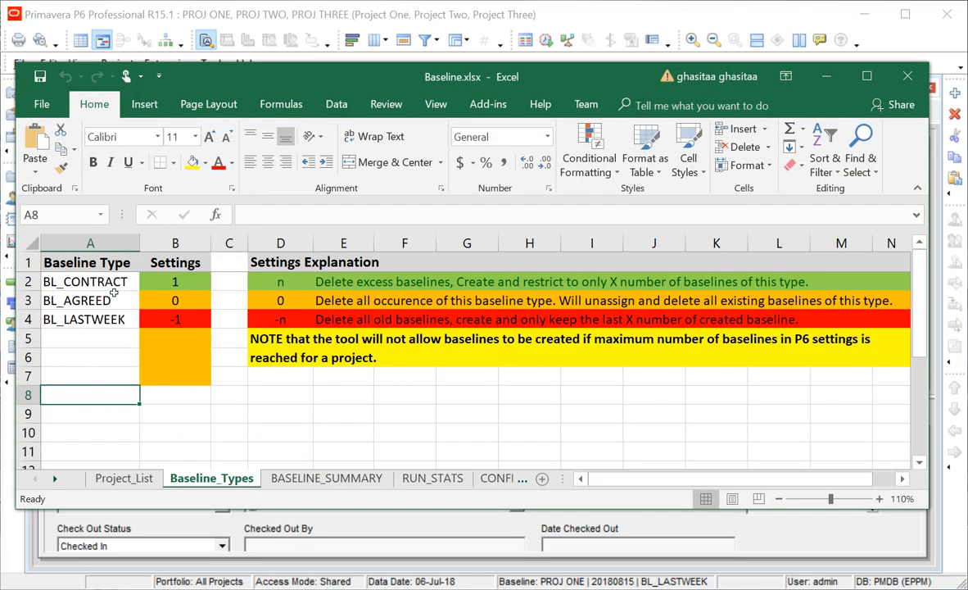
{"action": "left_click", "coordinate": [170, 300]}
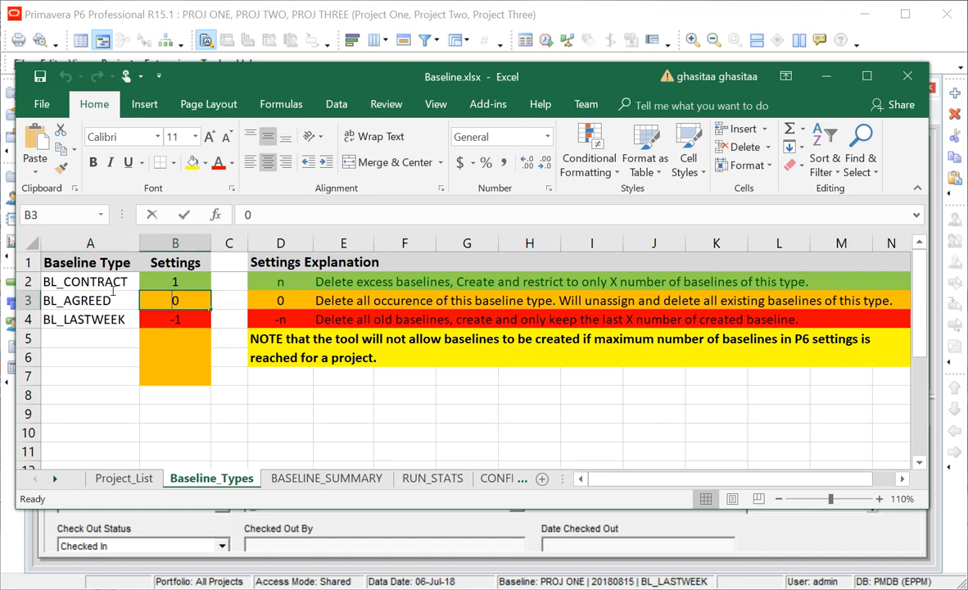
{"action": "type", "text": "1"}
{"action": "left_click", "coordinate": [216, 337]}
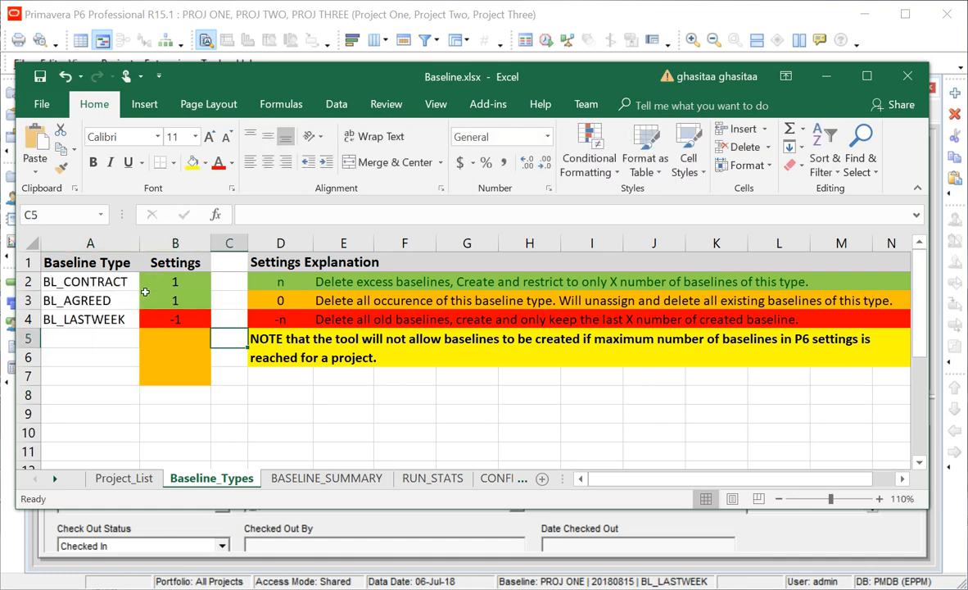
{"action": "left_click", "coordinate": [169, 300]}
{"action": "type", "text": "0"}
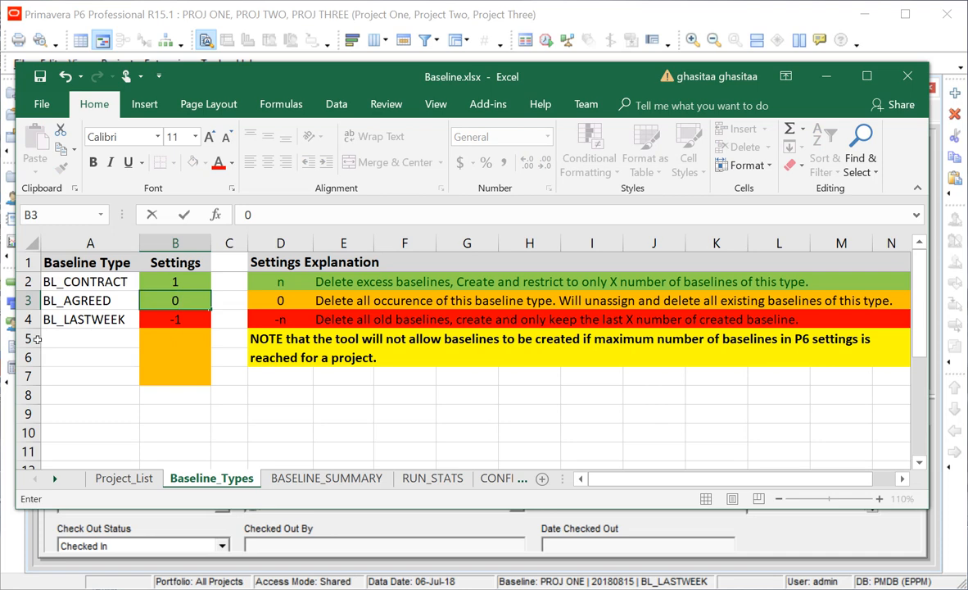
{"action": "left_click", "coordinate": [62, 357]}
{"action": "left_click", "coordinate": [40, 76]}
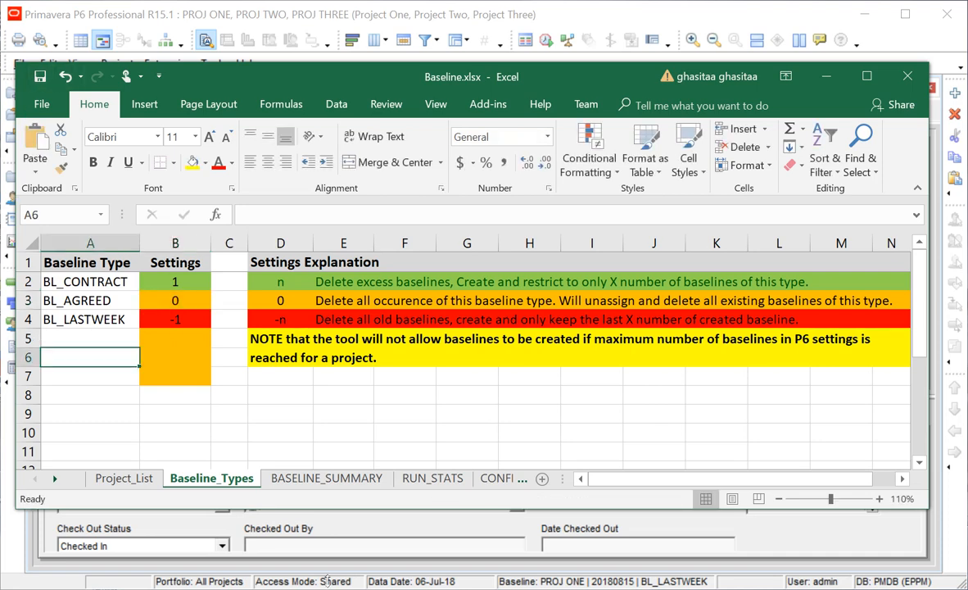
{"action": "key", "text": "alt+Tab"}
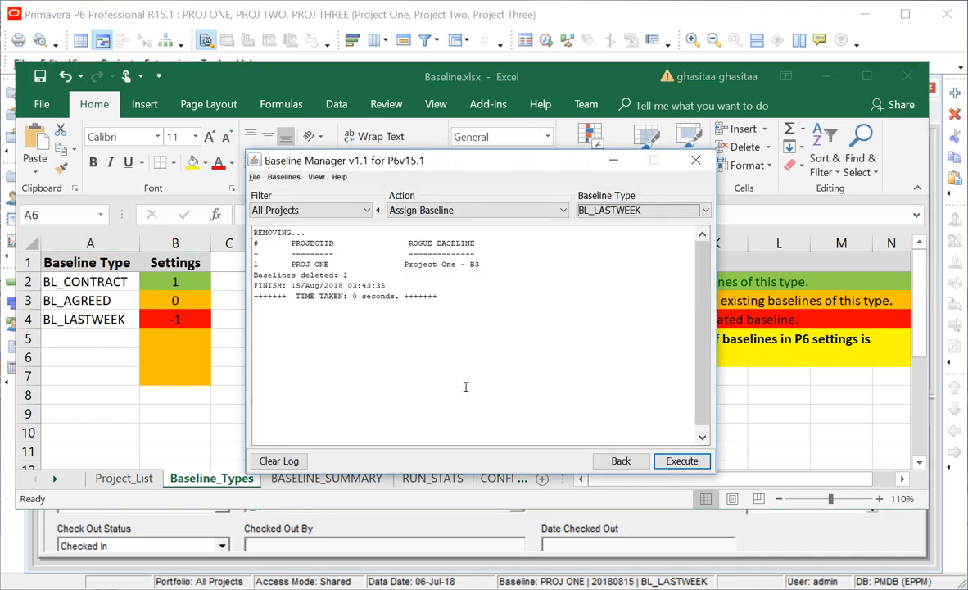
Set the action to Create Baseline with baseline type BL_AGREED, and clear the log.
{"action": "left_click", "coordinate": [458, 210]}
{"action": "left_click", "coordinate": [422, 236]}
{"action": "left_click", "coordinate": [582, 210]}
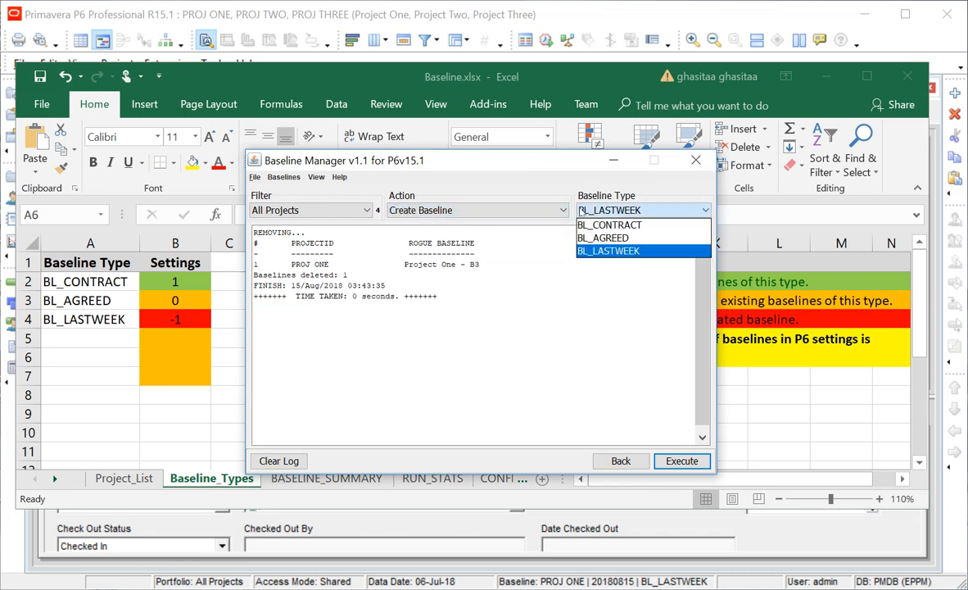
{"action": "left_click", "coordinate": [598, 235]}
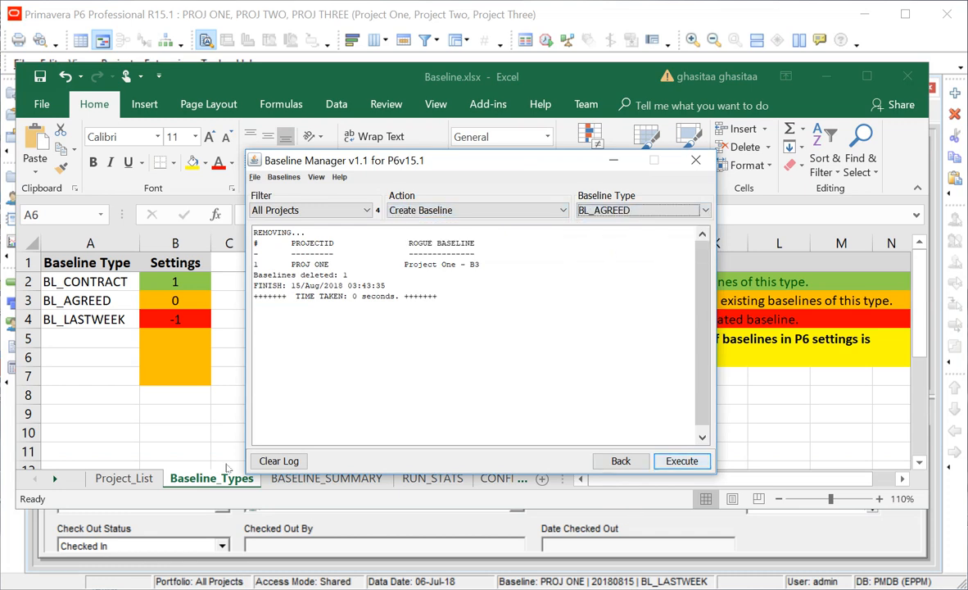
{"action": "left_click", "coordinate": [278, 461]}
Filter projects by the Baseline.xlsx file and run the creation, confirming both prompts.
{"action": "left_click", "coordinate": [319, 210]}
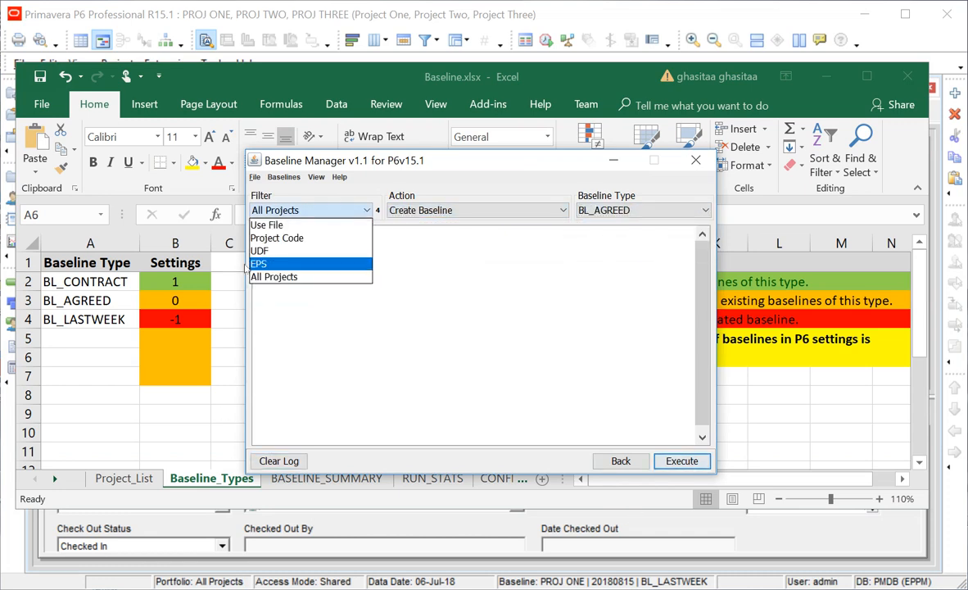
{"action": "left_click", "coordinate": [266, 225]}
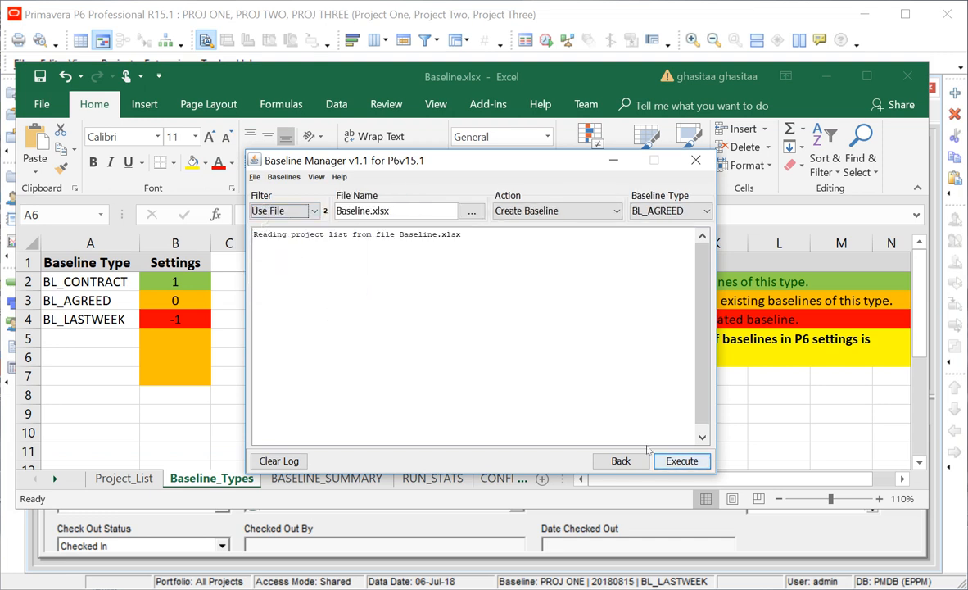
{"action": "left_click", "coordinate": [682, 461]}
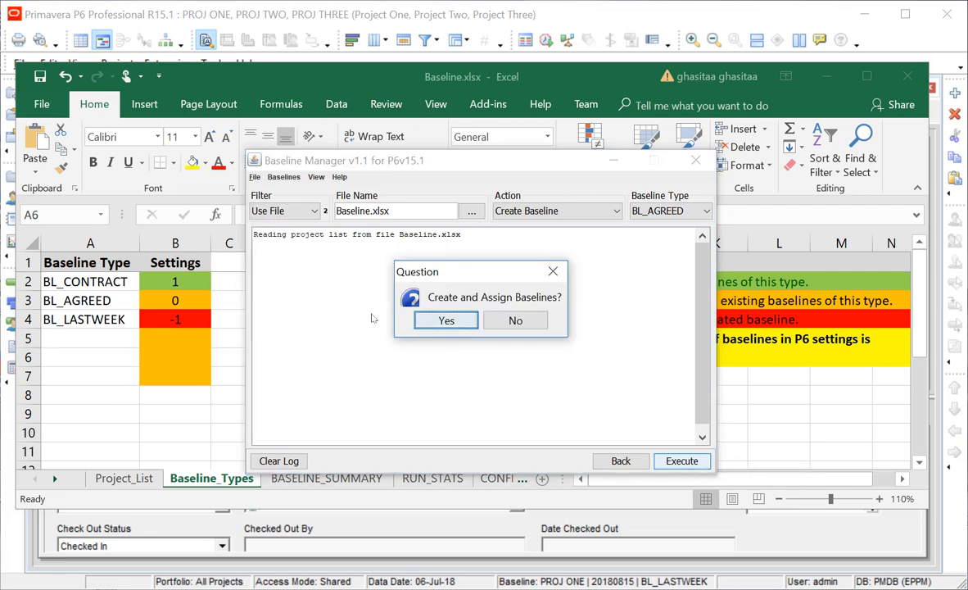
{"action": "key", "text": "Return"}
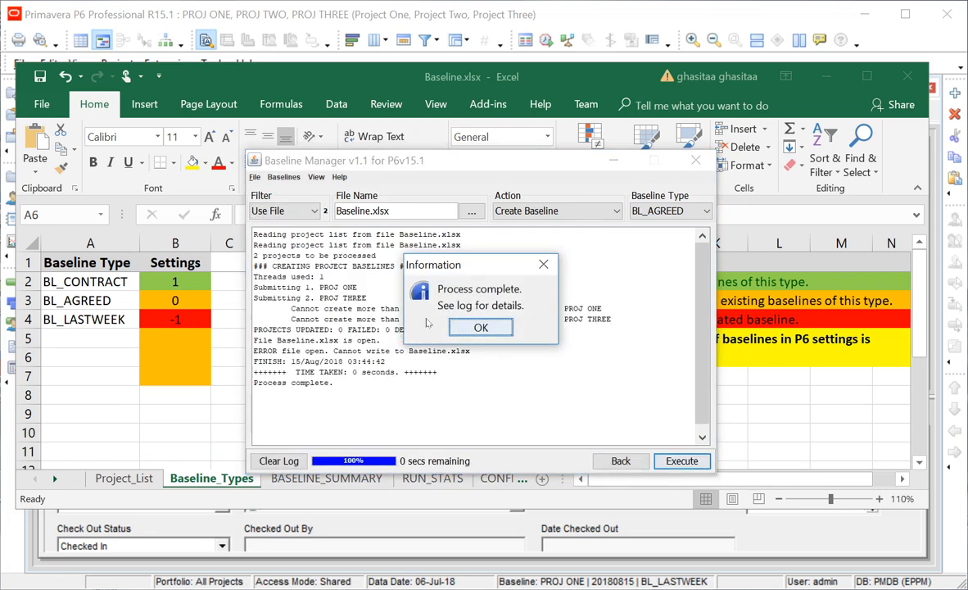
{"action": "key", "text": "Return"}
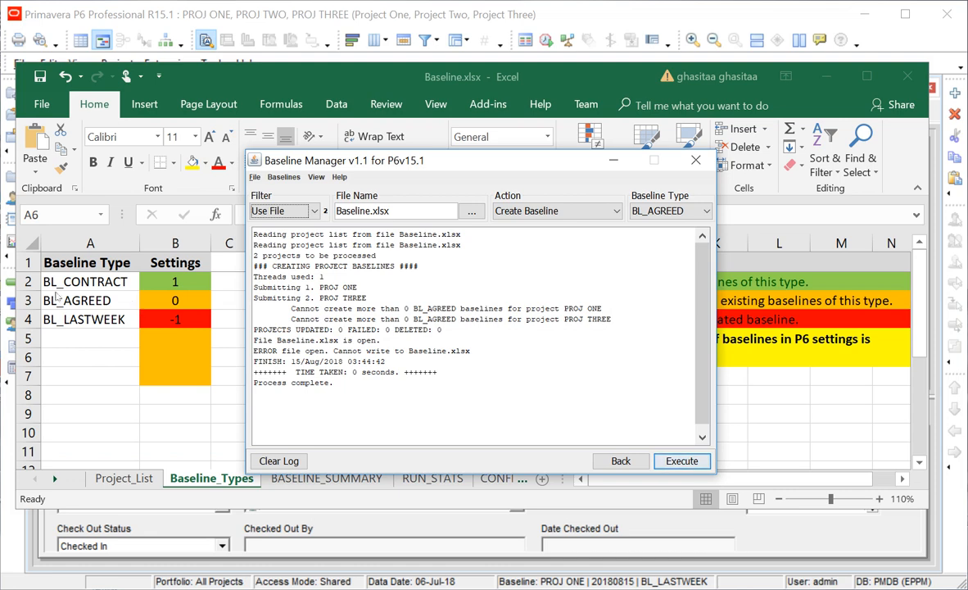
Clear the log and set BL_AGREED to 1 in cell B3 of Baseline.xlsx.
{"action": "left_click", "coordinate": [278, 460]}
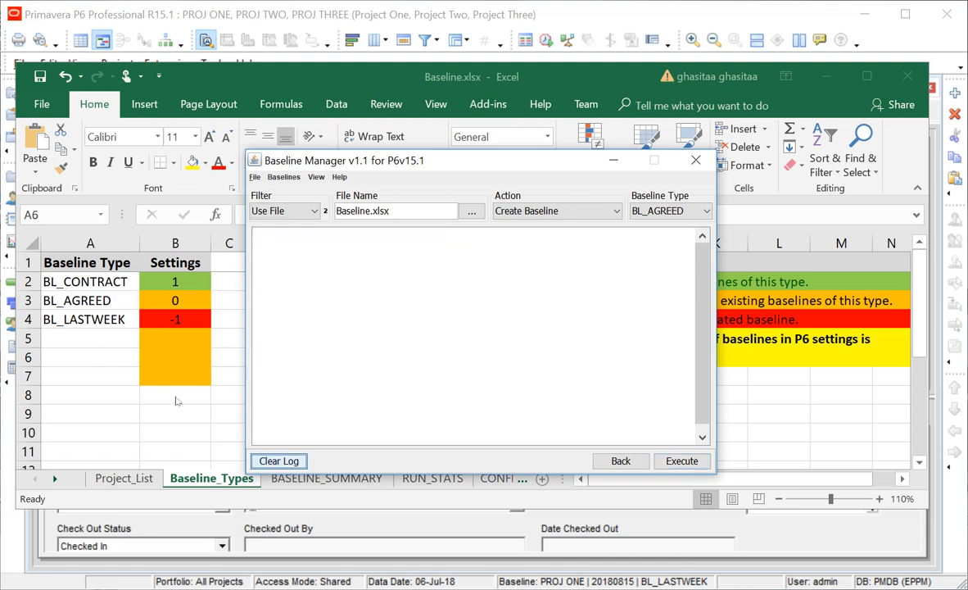
{"action": "left_click", "coordinate": [147, 290]}
{"action": "left_click", "coordinate": [148, 290]}
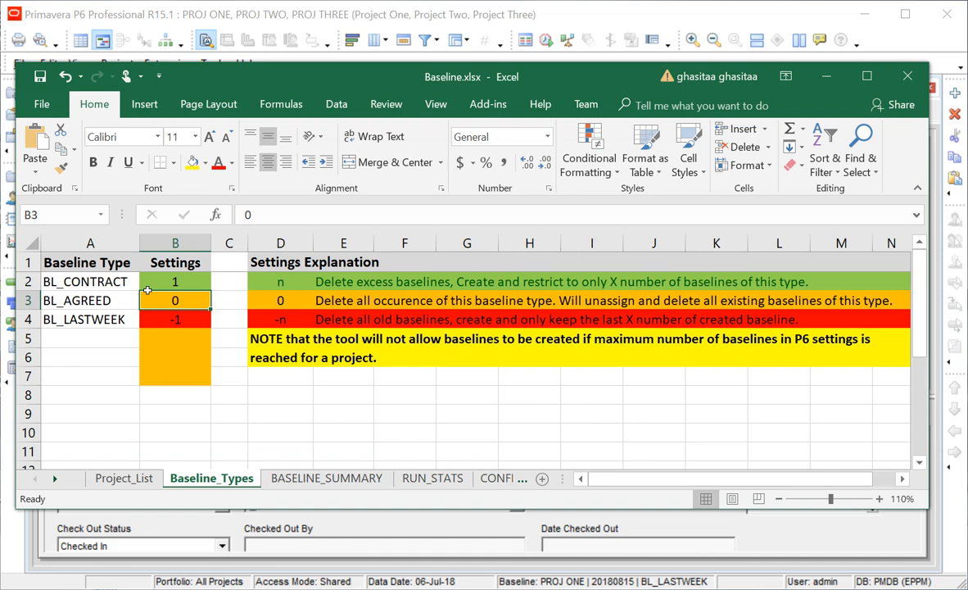
{"action": "type", "text": "1"}
{"action": "key", "text": "ctrl+Return"}
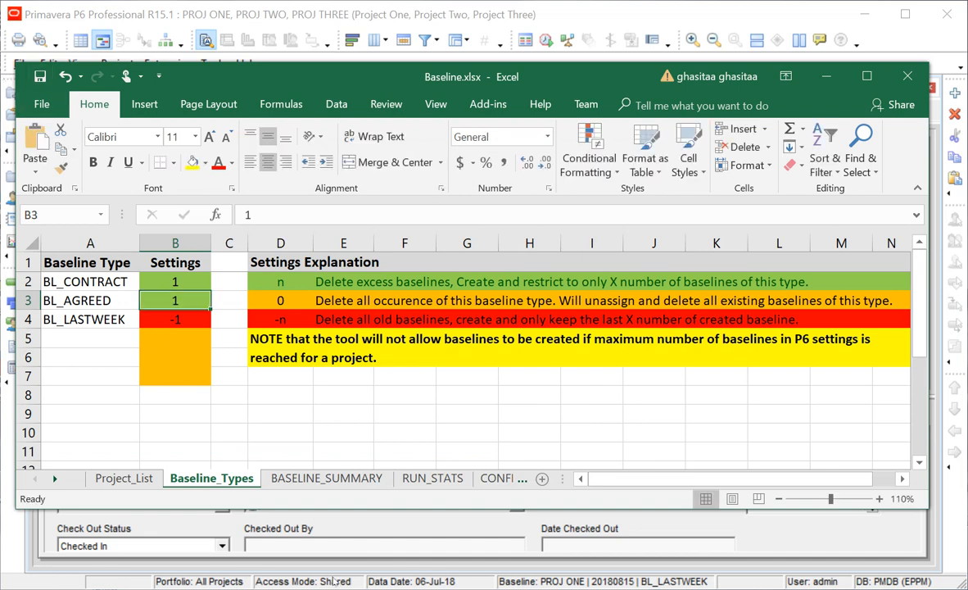
{"action": "key", "text": "alt+Tab"}
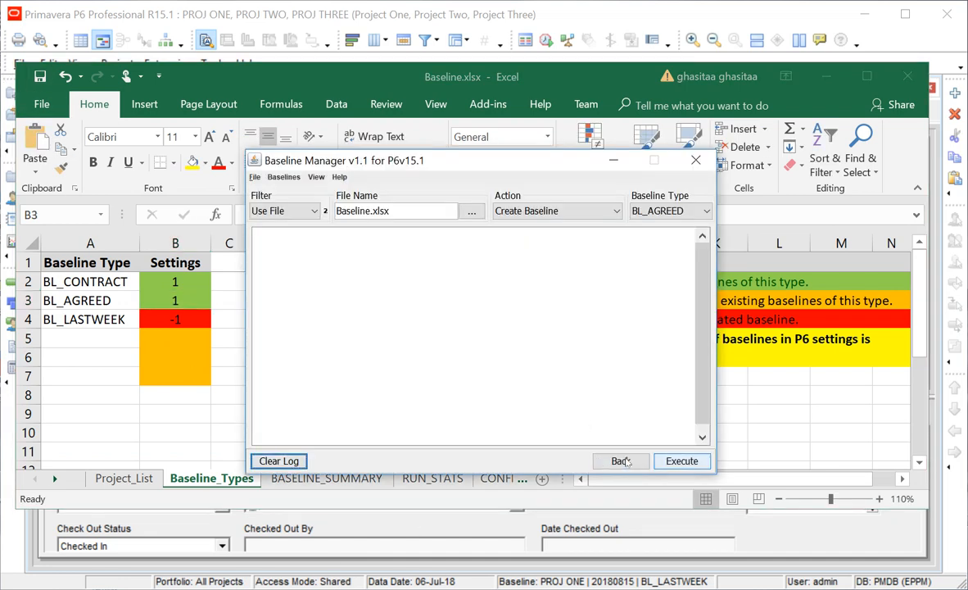
Rerun BL_AGREED creation, producing baselines for PROJ ONE and PROJ THREE, then return to P6.
{"action": "left_click", "coordinate": [683, 461]}
{"action": "left_click", "coordinate": [441, 320]}
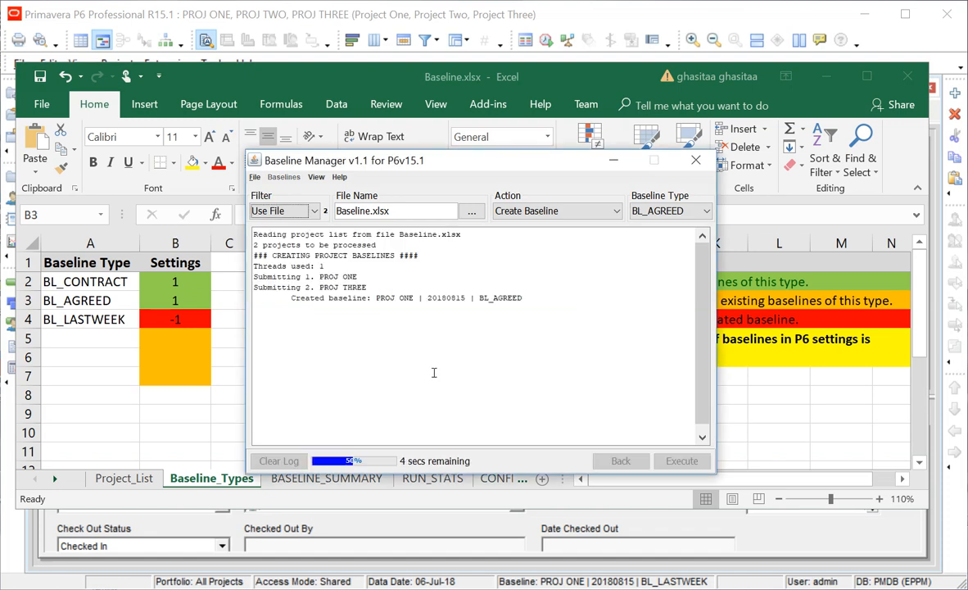
{"action": "left_click", "coordinate": [421, 329]}
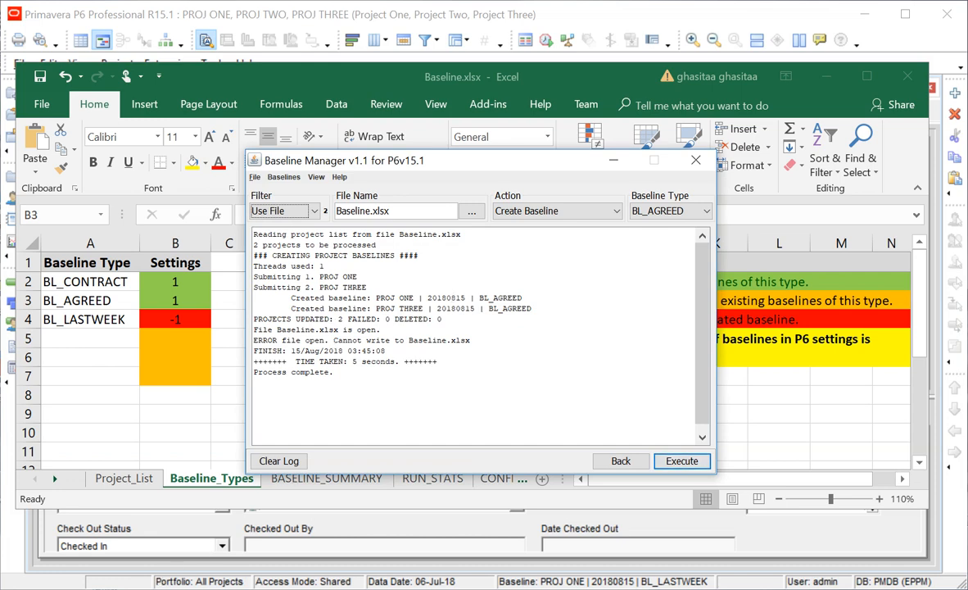
{"action": "left_click", "coordinate": [201, 529]}
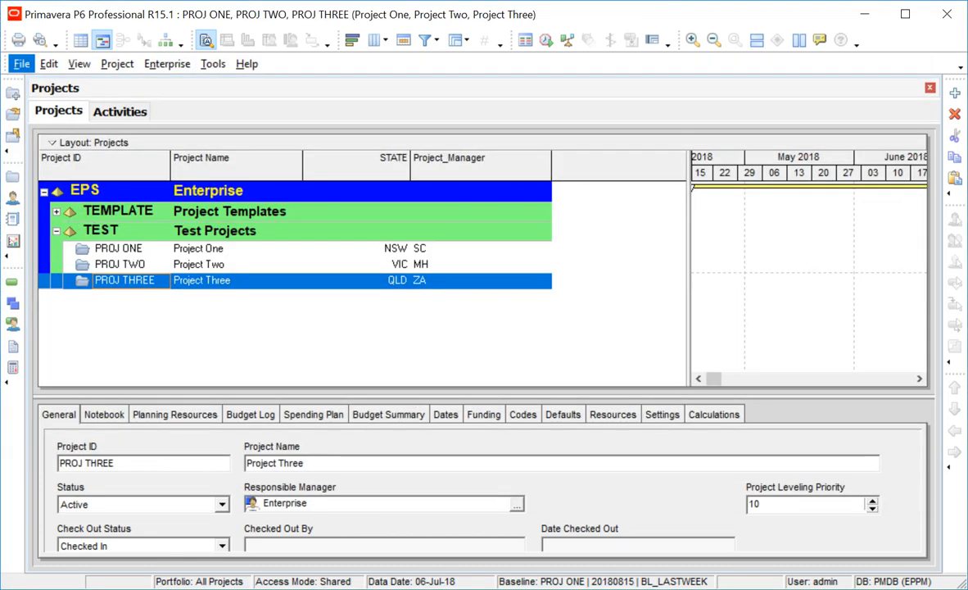
Refresh the project data and open the Maintain Baselines list.
{"action": "left_click", "coordinate": [22, 64]}
{"action": "left_click", "coordinate": [61, 147]}
{"action": "left_click", "coordinate": [118, 64]}
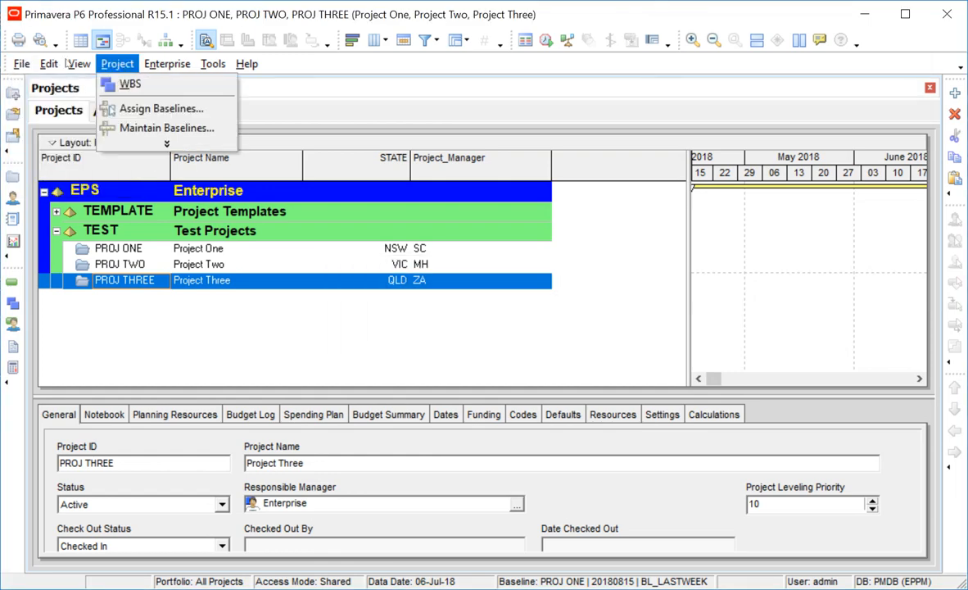
{"action": "left_click", "coordinate": [167, 128]}
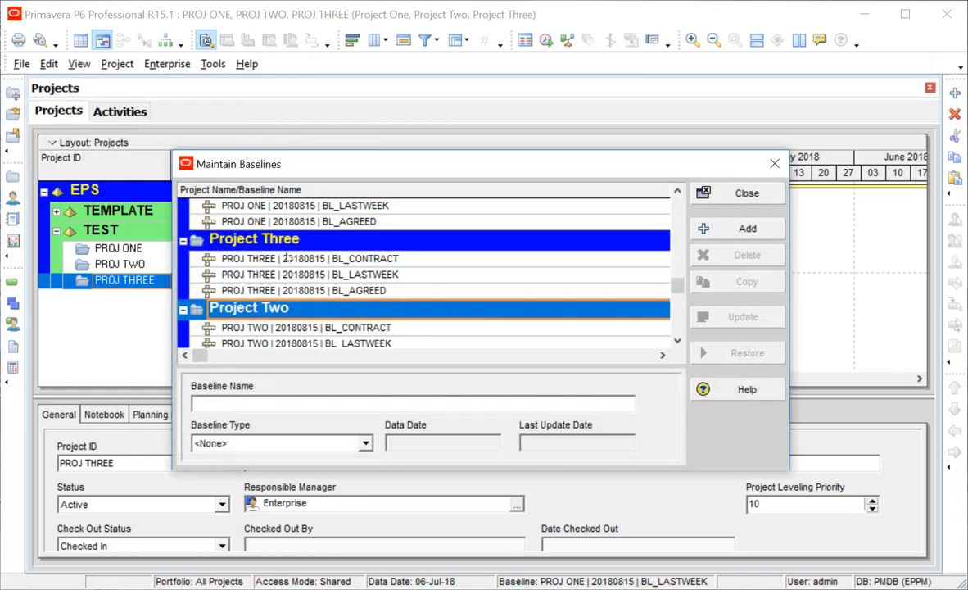
Confirm PROJ ONE and PROJ THREE now have BL_AGREED baselines, then go back to Excel.
{"action": "scroll", "coordinate": [298, 259], "scroll_direction": "up", "scroll_amount": 1}
{"action": "left_click", "coordinate": [298, 256]}
{"action": "scroll", "coordinate": [368, 278], "scroll_direction": "down", "scroll_amount": 3}
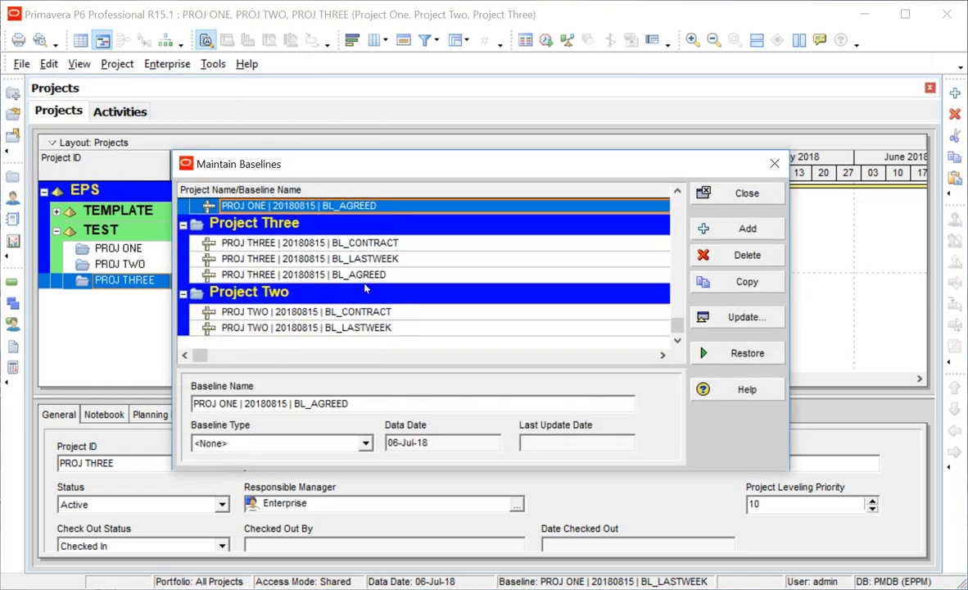
{"action": "left_click", "coordinate": [365, 276]}
{"action": "scroll", "coordinate": [389, 309], "scroll_direction": "up", "scroll_amount": 1}
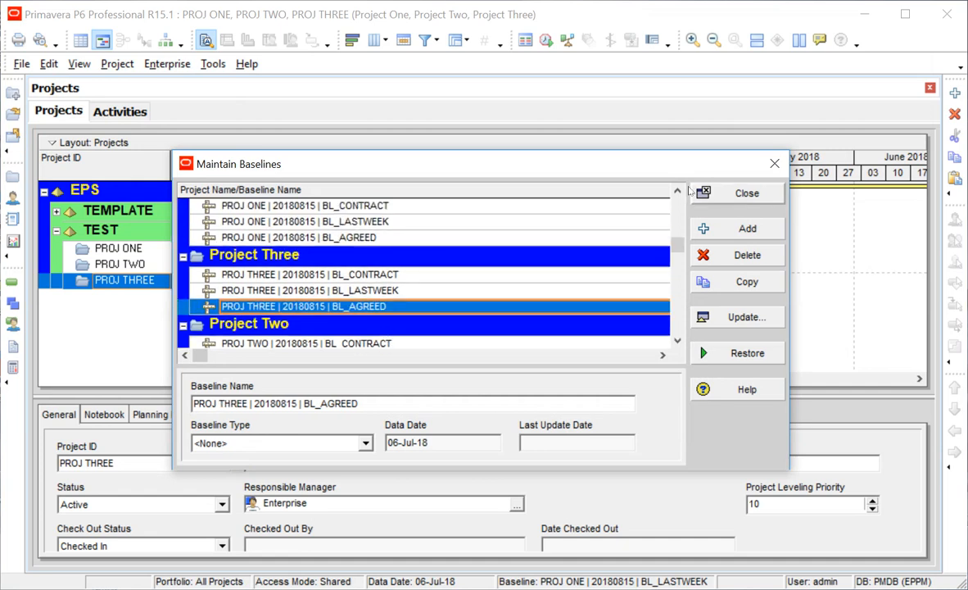
{"action": "left_click", "coordinate": [740, 194]}
{"action": "key", "text": "alt+Tab"}
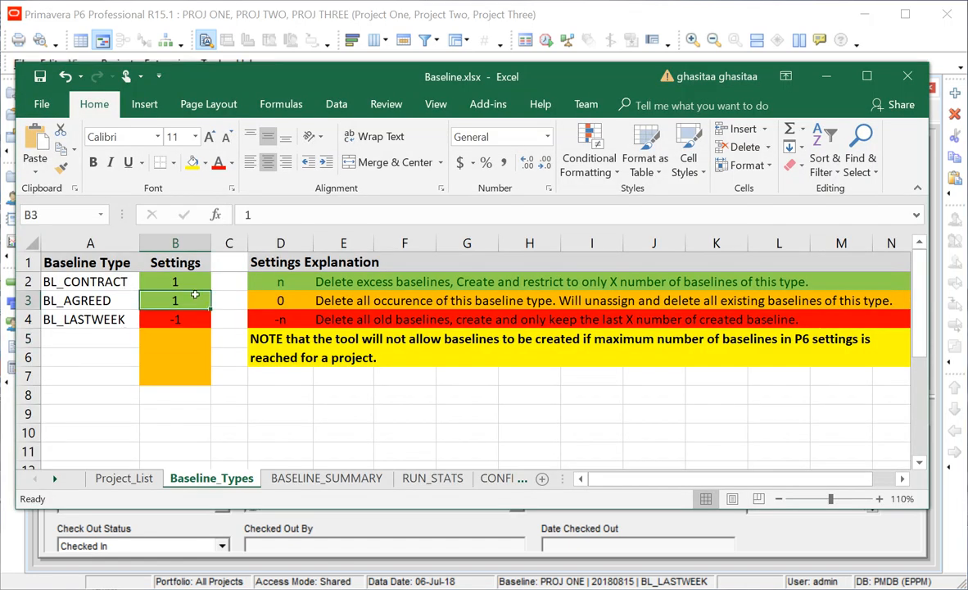
Enter 0 for BL_AGREED in Excel, then set Baseline Manager's filter to All Projects and clear its log.
{"action": "type", "text": "0"}
{"action": "left_click", "coordinate": [229, 394]}
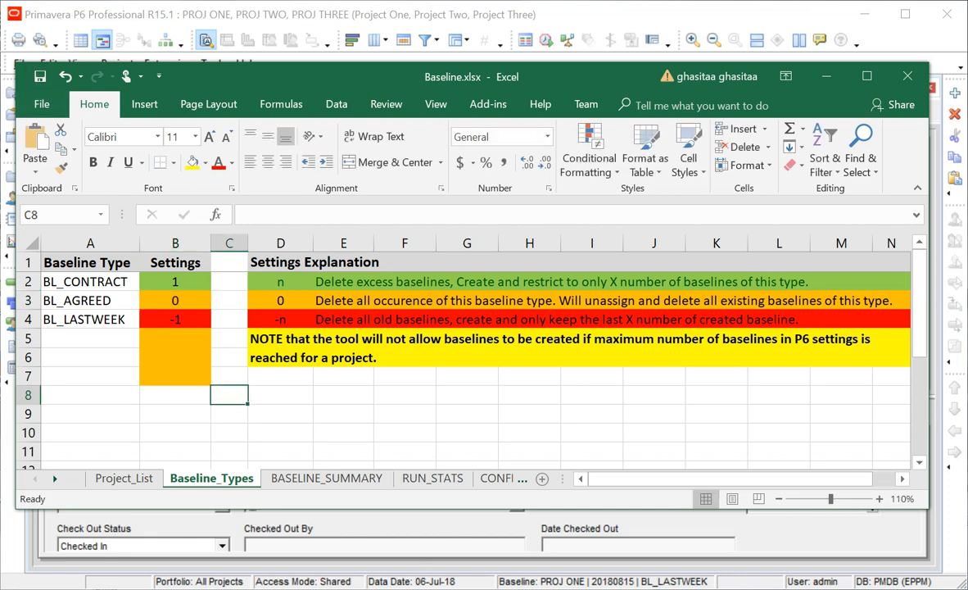
{"action": "key", "text": "alt+Tab"}
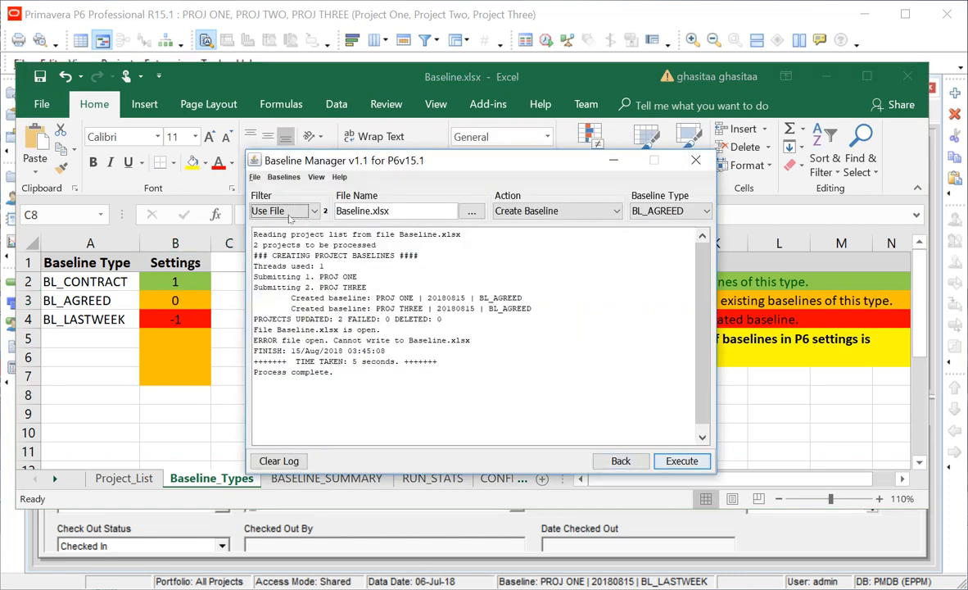
{"action": "left_click", "coordinate": [276, 210]}
{"action": "left_click", "coordinate": [264, 258]}
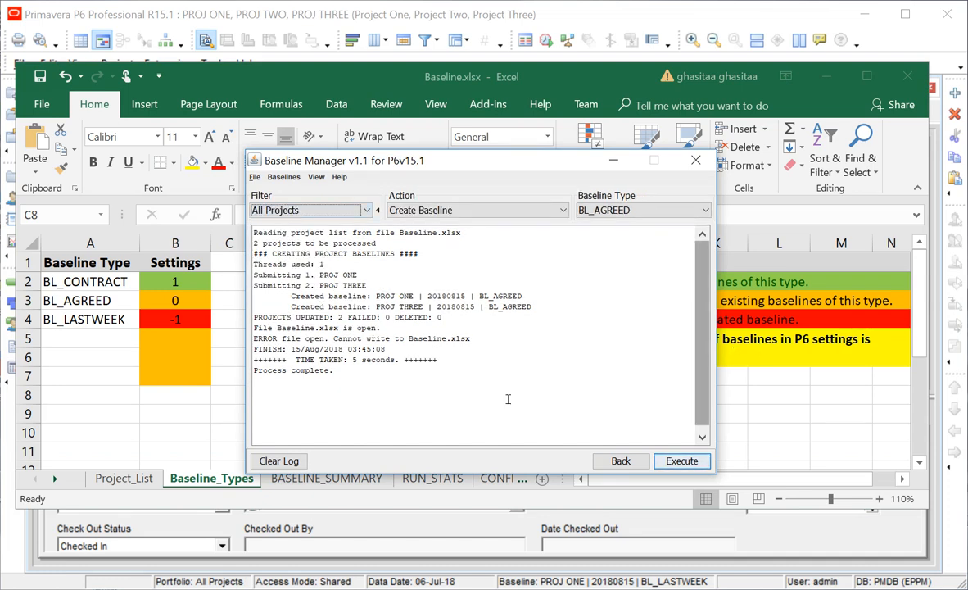
{"action": "left_click", "coordinate": [269, 462]}
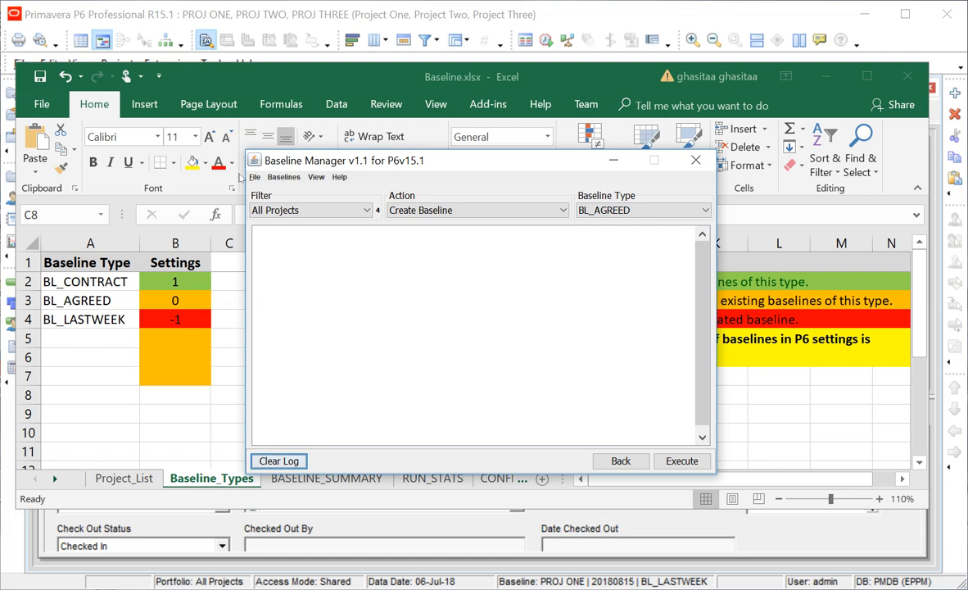
{"action": "key", "text": "alt+b"}
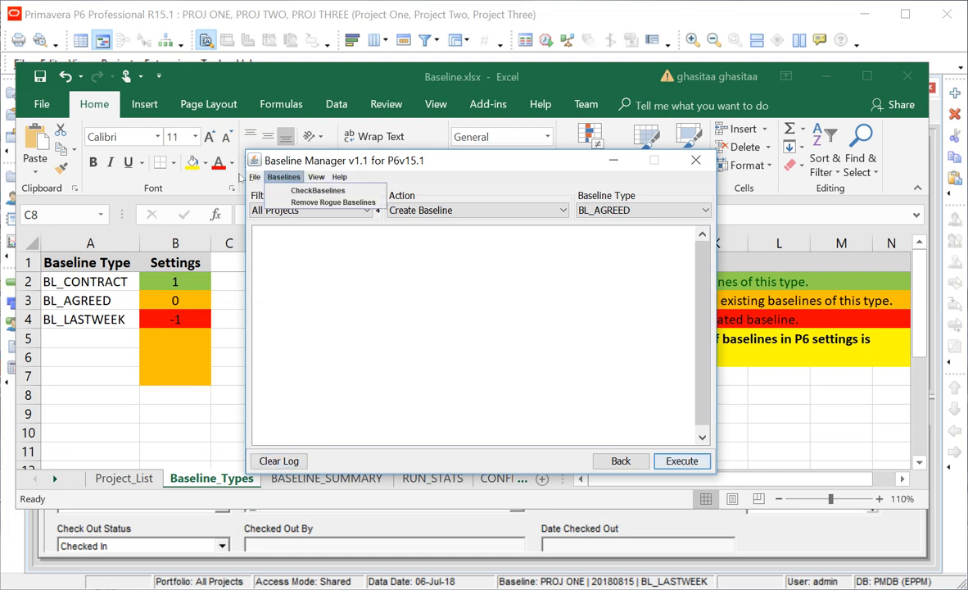
Remove rogue baselines, keep BL_AGREED as the baseline type and clear the log.
{"action": "left_click", "coordinate": [278, 203]}
{"action": "key", "text": "Return"}
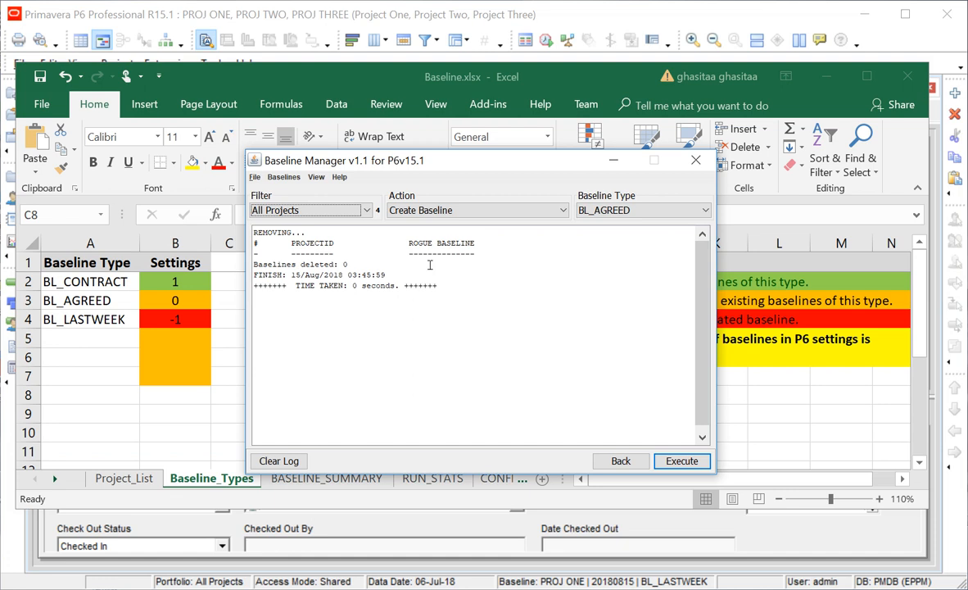
{"action": "left_click", "coordinate": [586, 210]}
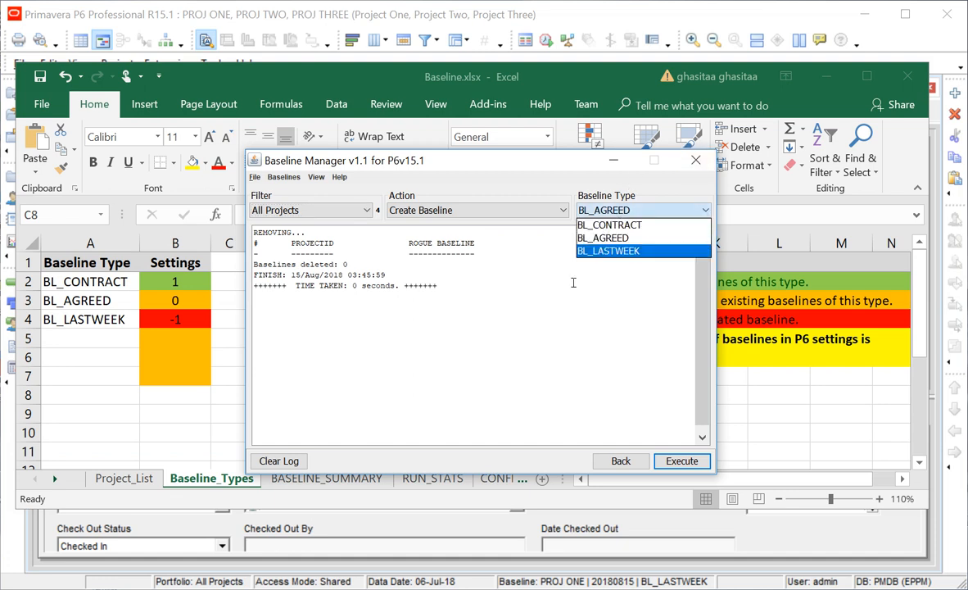
{"action": "left_click", "coordinate": [522, 245]}
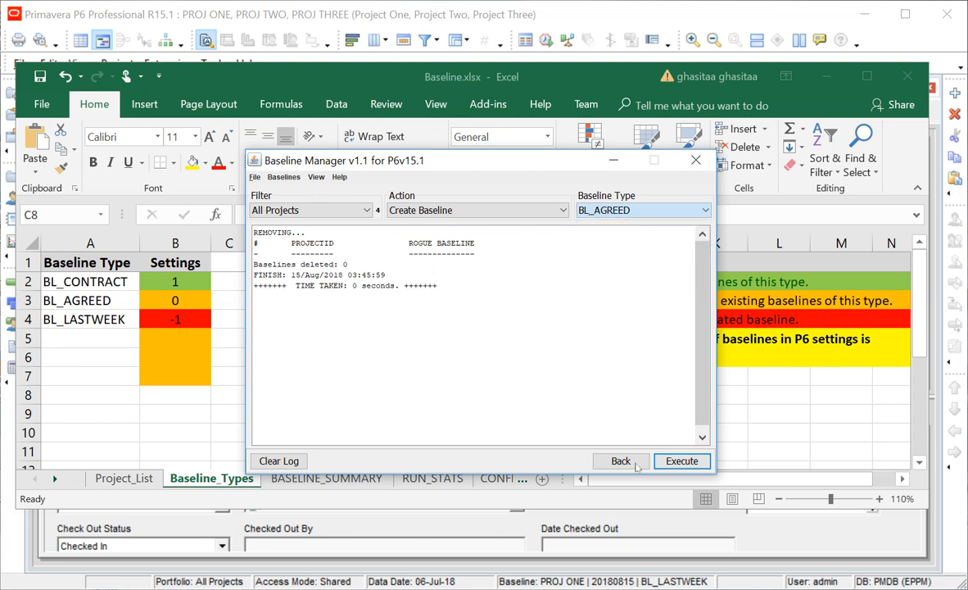
{"action": "left_click", "coordinate": [279, 460]}
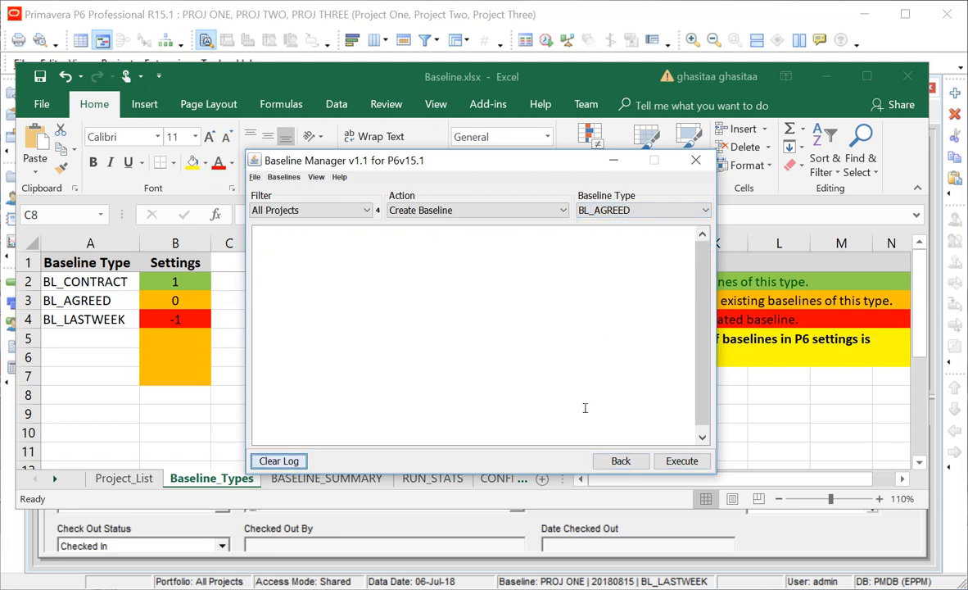
Run BL_AGREED for All Projects, deleting the two existing BL_AGREED baselines, then return to P6.
{"action": "left_click", "coordinate": [682, 460]}
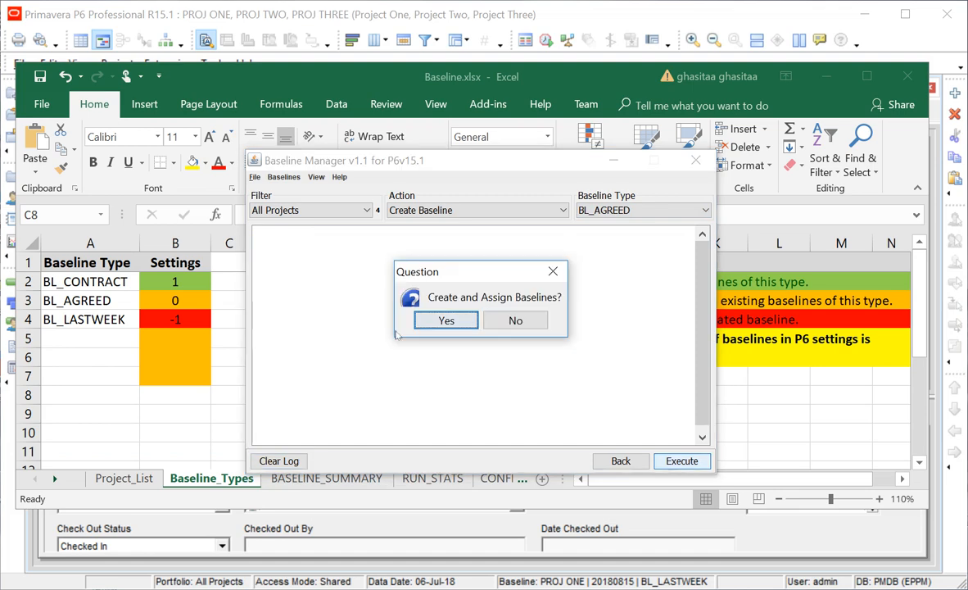
{"action": "key", "text": "Return"}
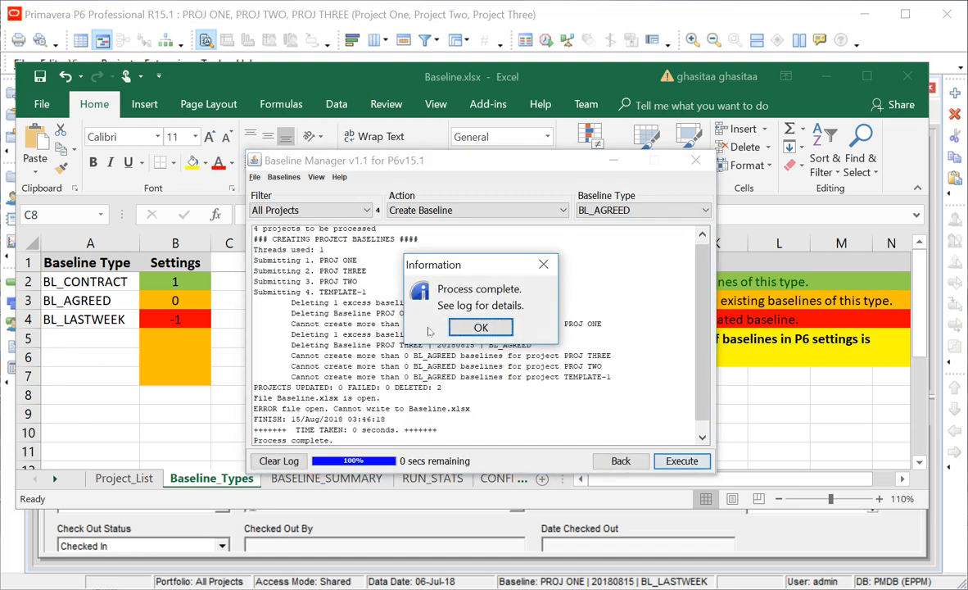
{"action": "key", "text": "Return"}
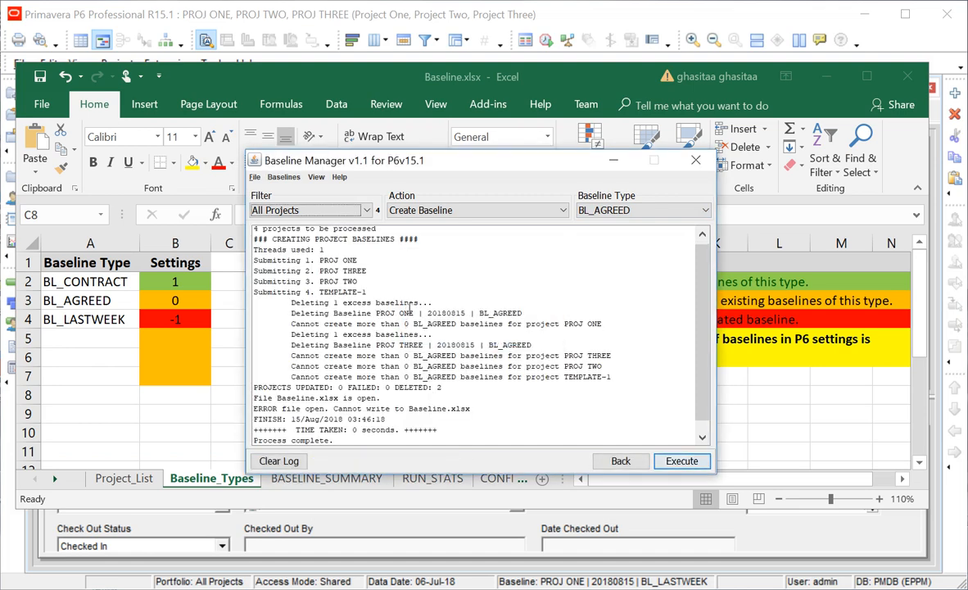
{"action": "left_click", "coordinate": [44, 375]}
{"action": "left_click", "coordinate": [229, 561]}
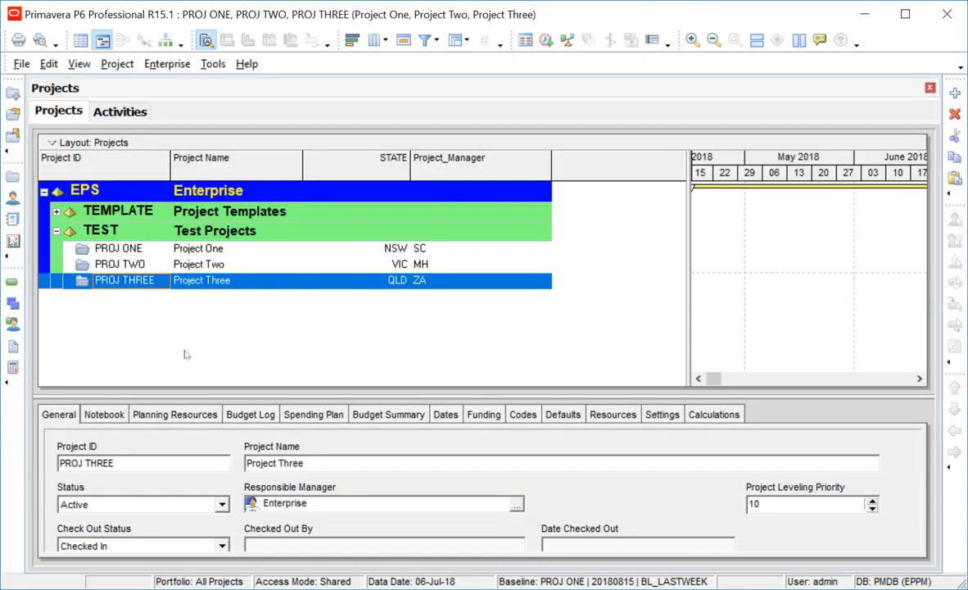
Check in Maintain Baselines that each project keeps only BL_CONTRACT and BL_LASTWEEK baselines.
{"action": "key", "text": "alt"}
{"action": "left_click", "coordinate": [21, 63]}
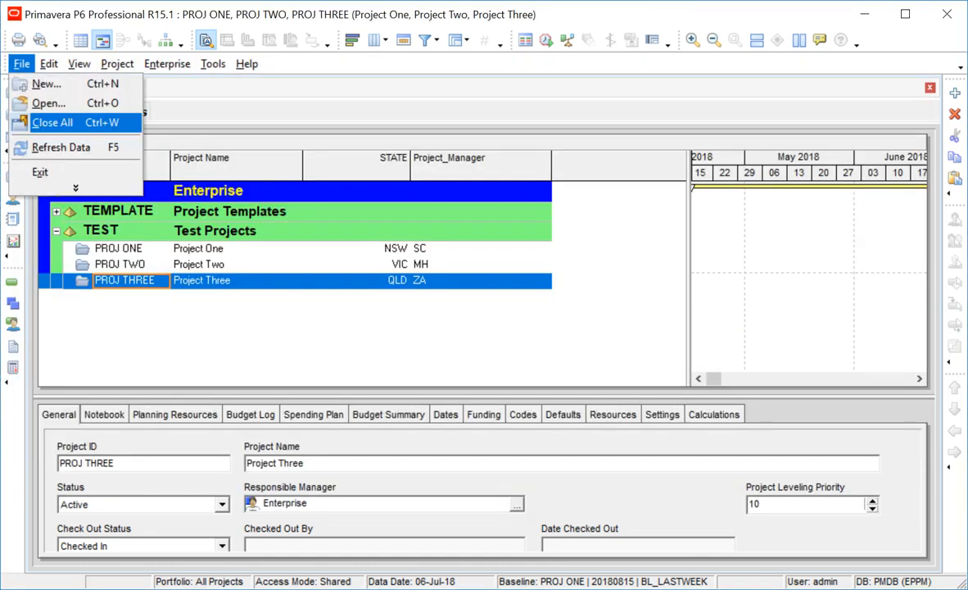
{"action": "left_click", "coordinate": [77, 122]}
{"action": "left_click", "coordinate": [117, 64]}
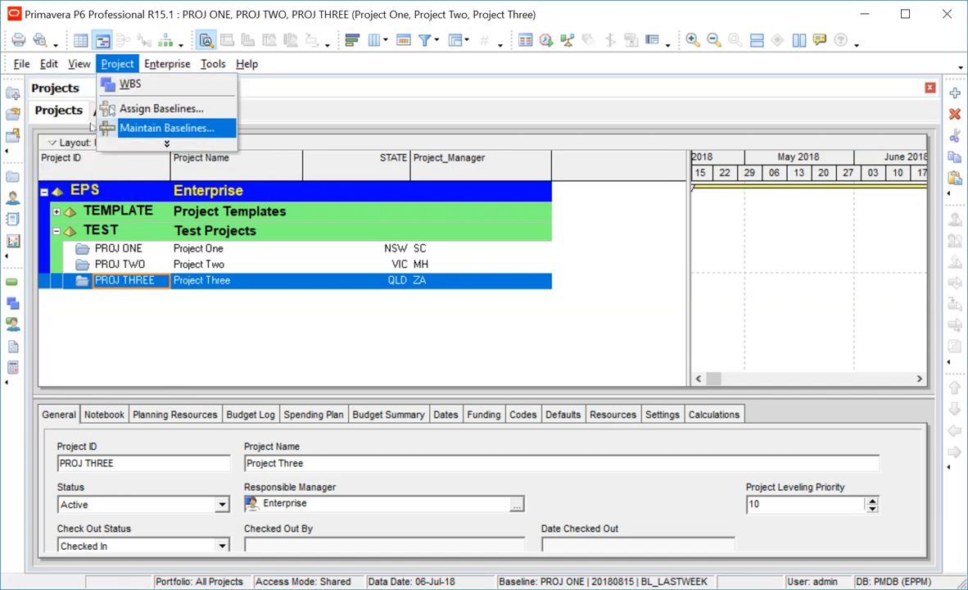
{"action": "left_click", "coordinate": [168, 126]}
{"action": "left_click", "coordinate": [330, 226]}
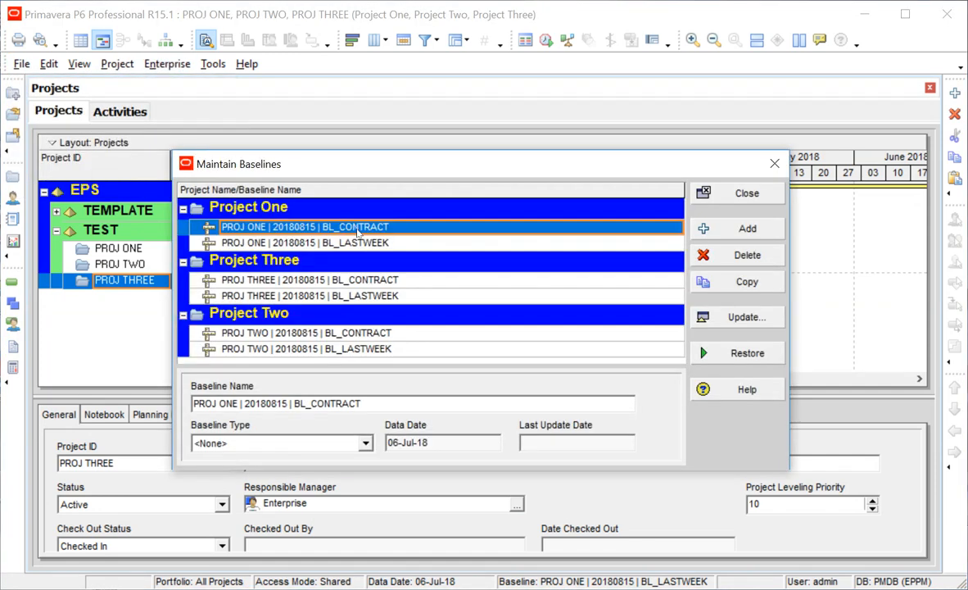
{"action": "left_click", "coordinate": [336, 242]}
{"action": "left_click", "coordinate": [344, 297]}
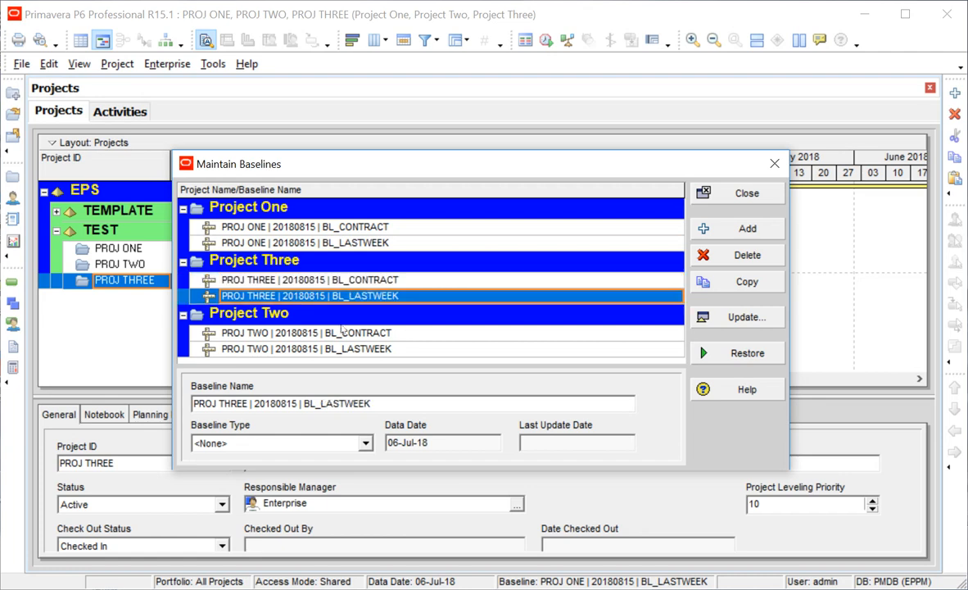
{"action": "left_click", "coordinate": [316, 349]}
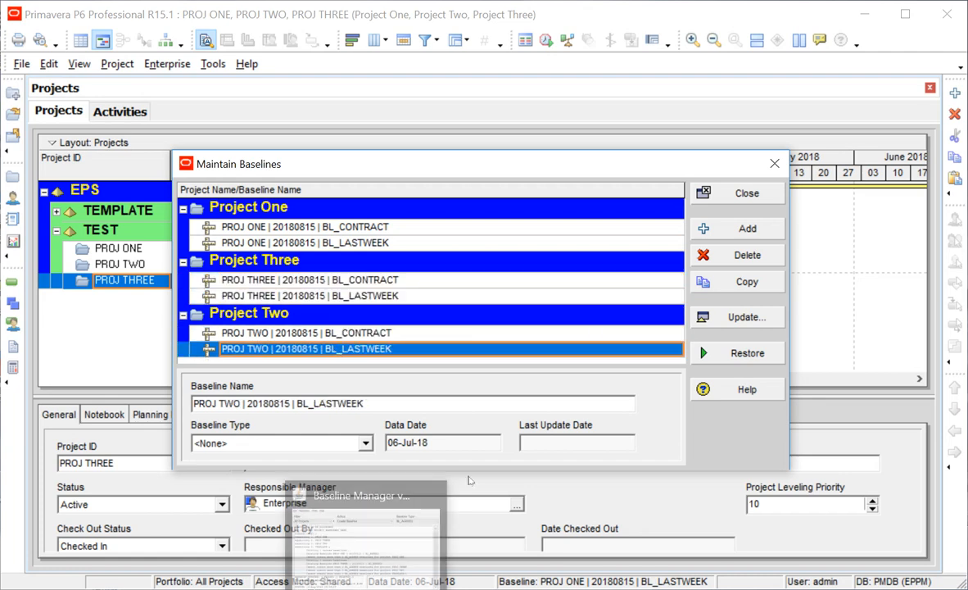
{"action": "left_click", "coordinate": [721, 195]}
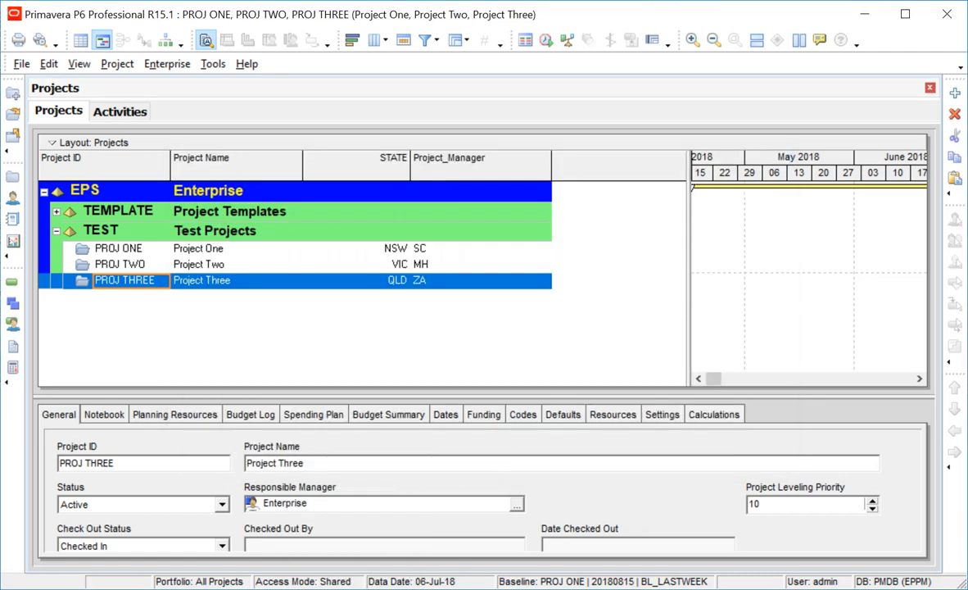
Clear the Baseline Manager log and open BaselineManager_Log.txt via View > Log File.
{"action": "left_click", "coordinate": [344, 589]}
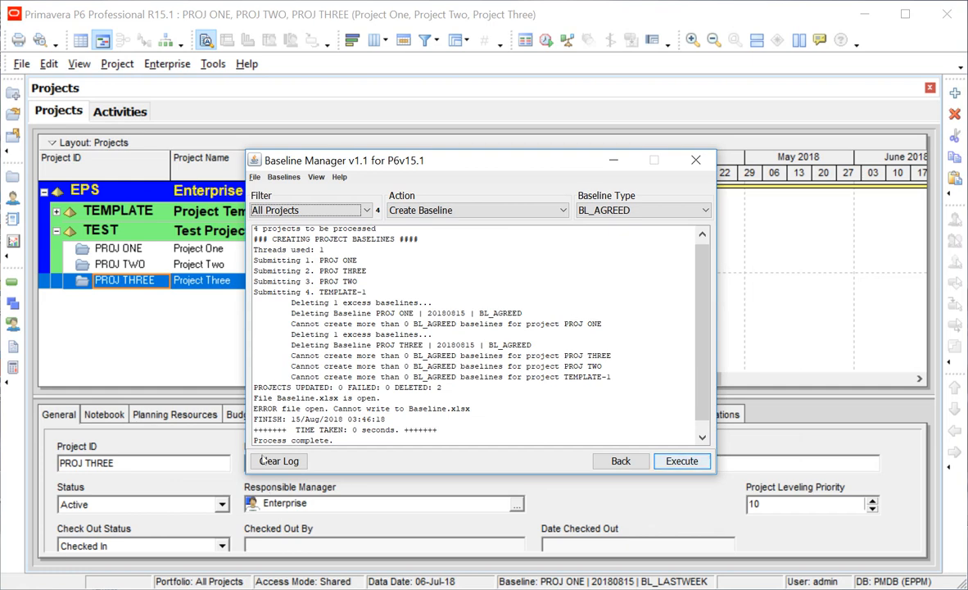
{"action": "left_click", "coordinate": [278, 460]}
{"action": "left_click", "coordinate": [316, 177]}
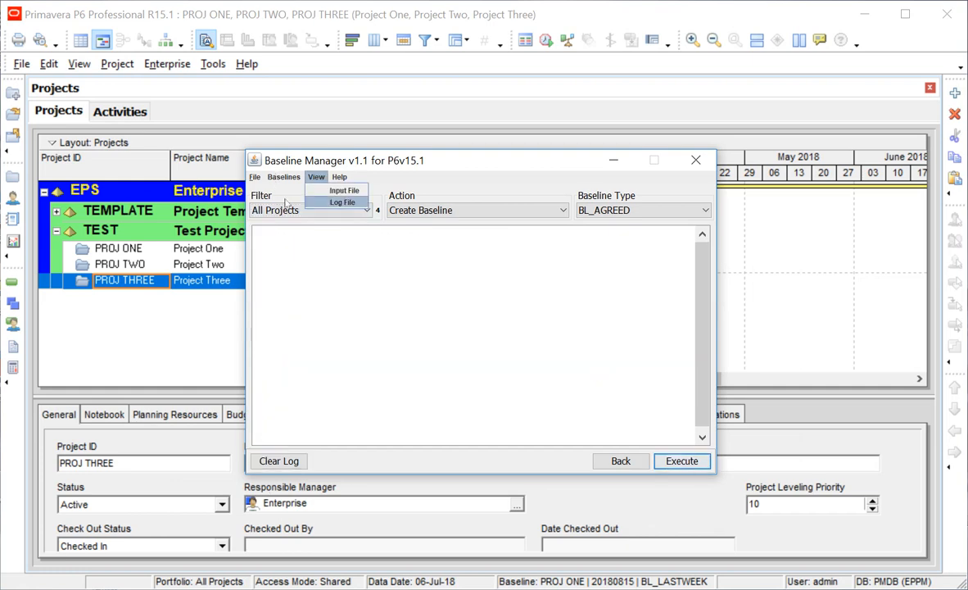
{"action": "left_click", "coordinate": [343, 202]}
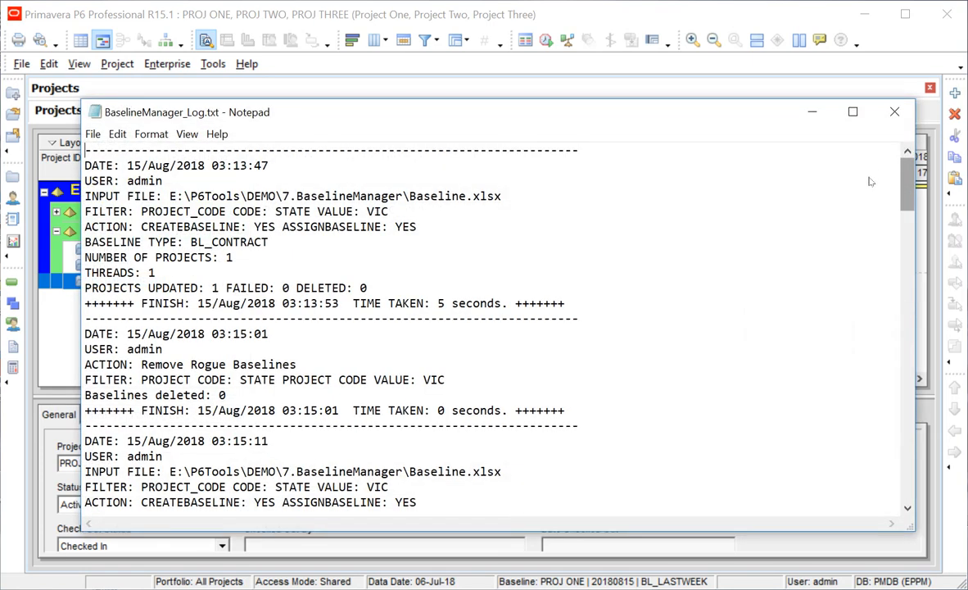
Scroll to the log's last entry: ALL_PROJECTS BL_AGREED run, 0 projects updated, 2 deleted.
{"action": "scroll", "coordinate": [809, 216], "scroll_direction": "down", "scroll_amount": 13}
{"action": "scroll", "coordinate": [873, 270], "scroll_direction": "down", "scroll_amount": 20}
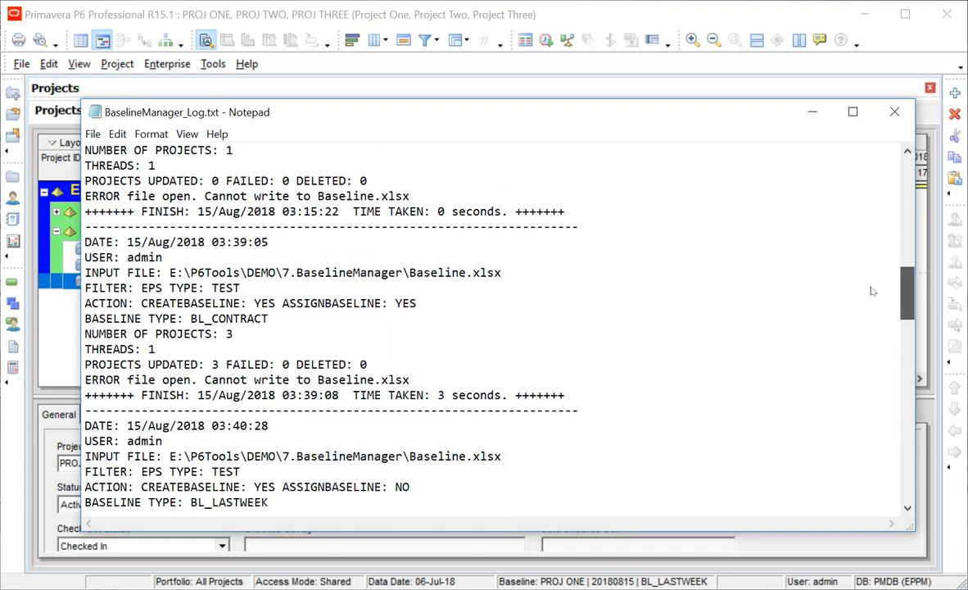
{"action": "scroll", "coordinate": [862, 417], "scroll_direction": "down", "scroll_amount": 8}
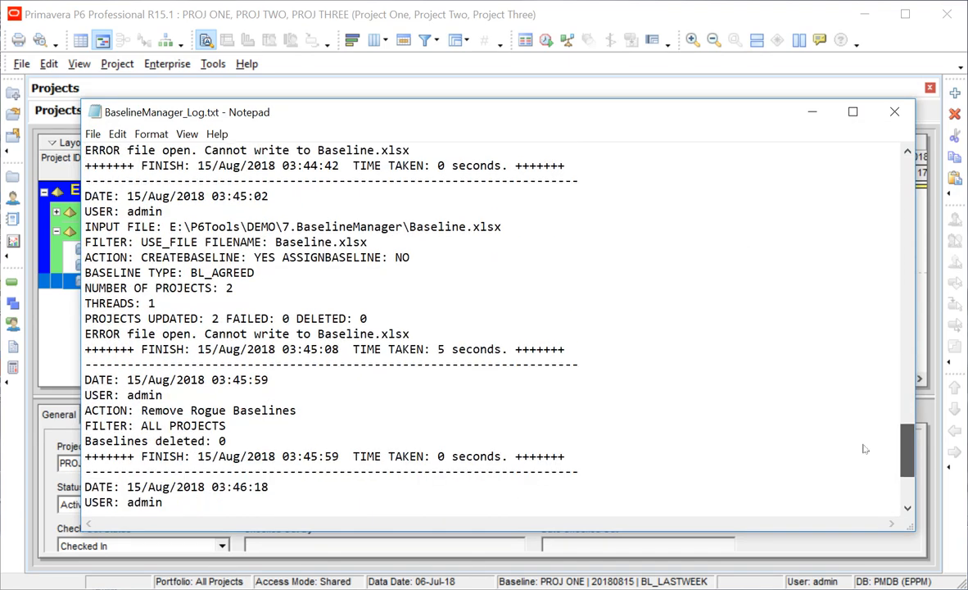
{"action": "scroll", "coordinate": [868, 459], "scroll_direction": "down", "scroll_amount": 2}
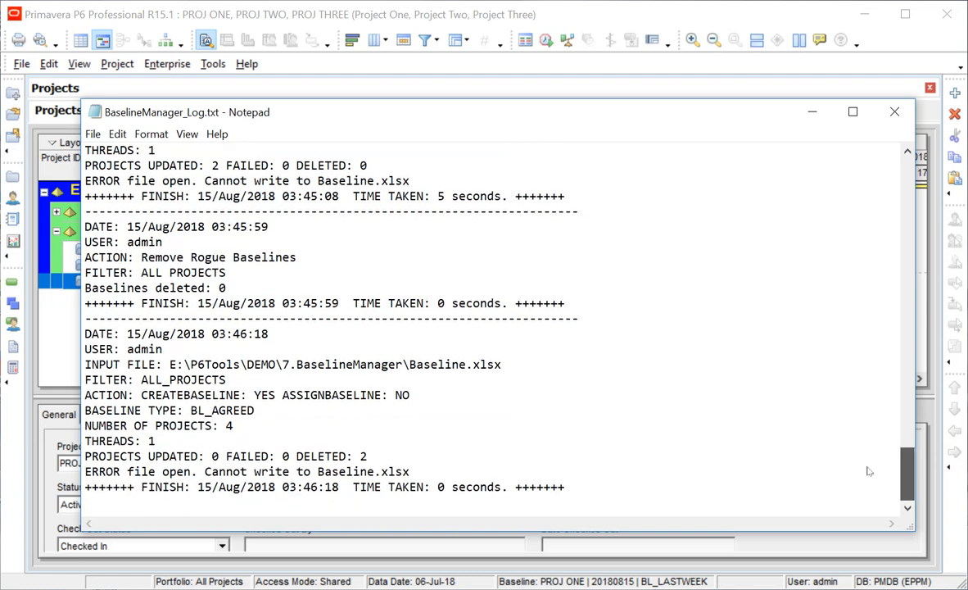